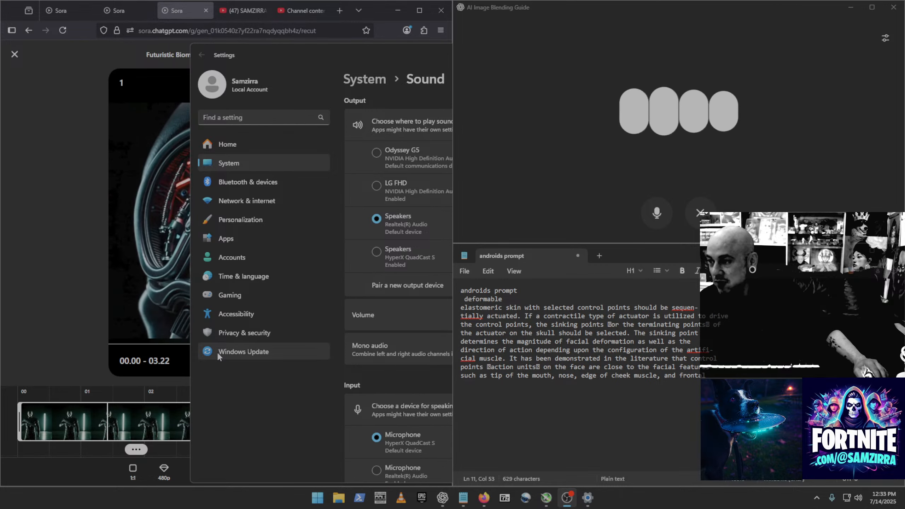
Close the Windows sound settings and discard the ungenerated edits to the Futuristic Biomechanical Reveal storyboard.
click(366, 54)
click(701, 51)
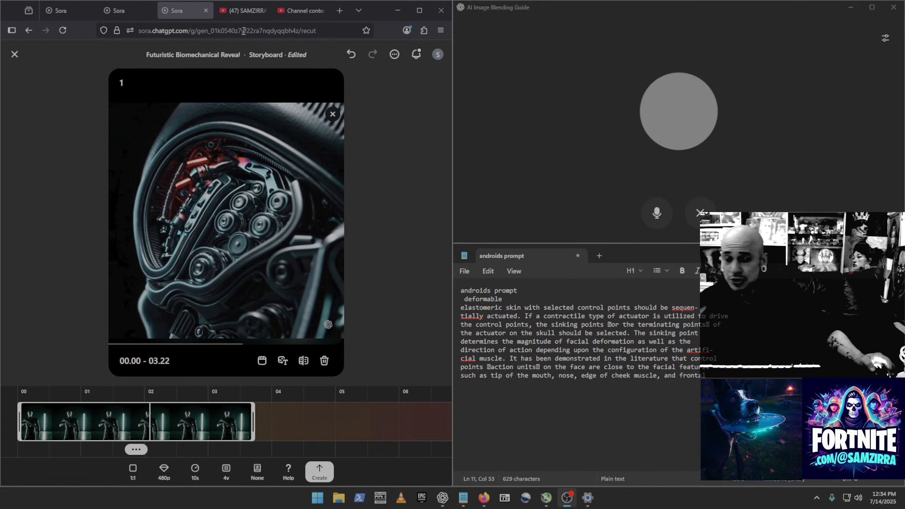
click(14, 54)
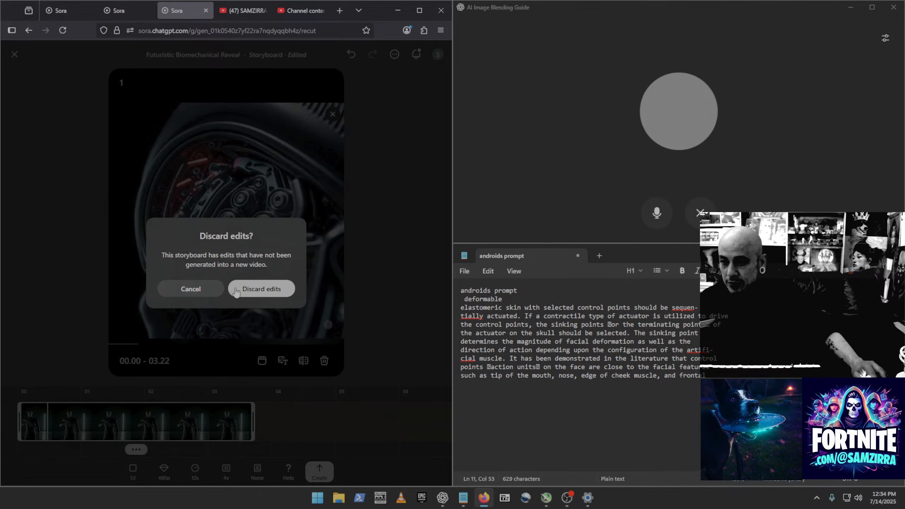
click(219, 290)
click(15, 54)
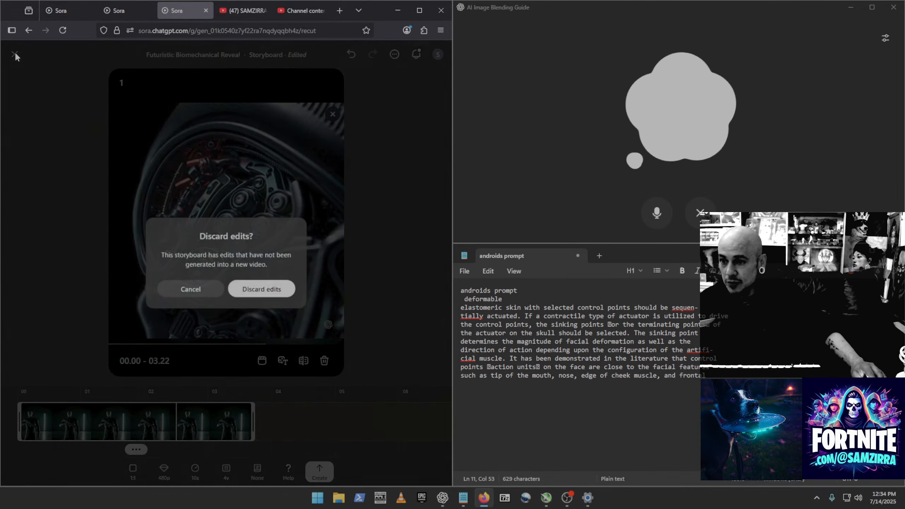
click(280, 288)
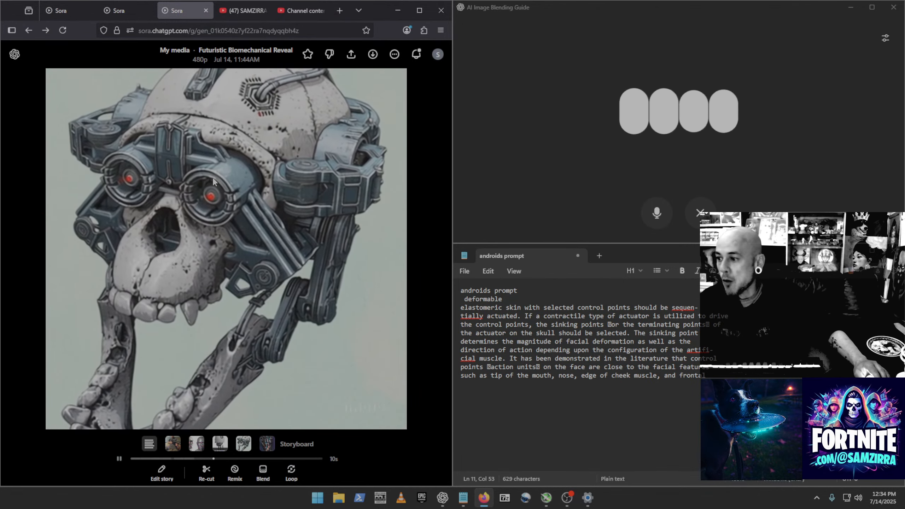
Return to the My media library and browse today's videos down to Alien Pup Adventure.
click(35, 53)
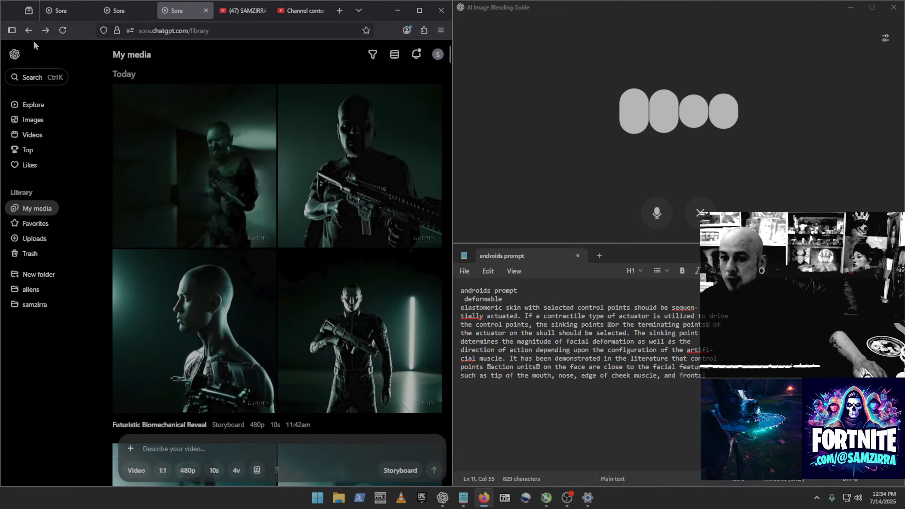
scroll(271, 238, down, 5)
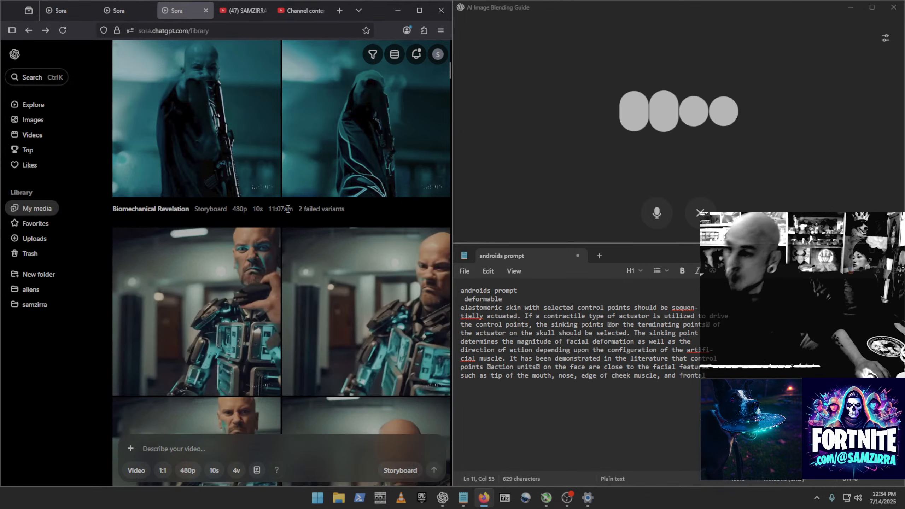
scroll(288, 208, down, 6)
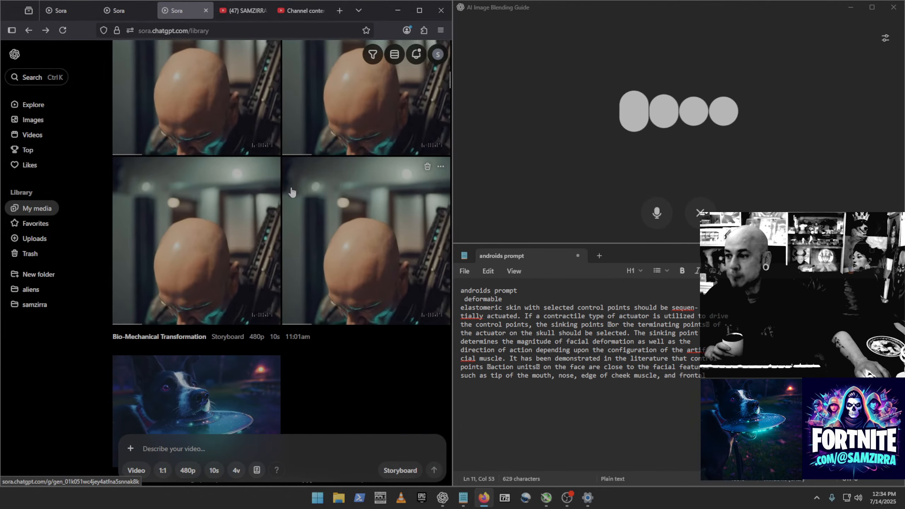
scroll(291, 192, down, 1)
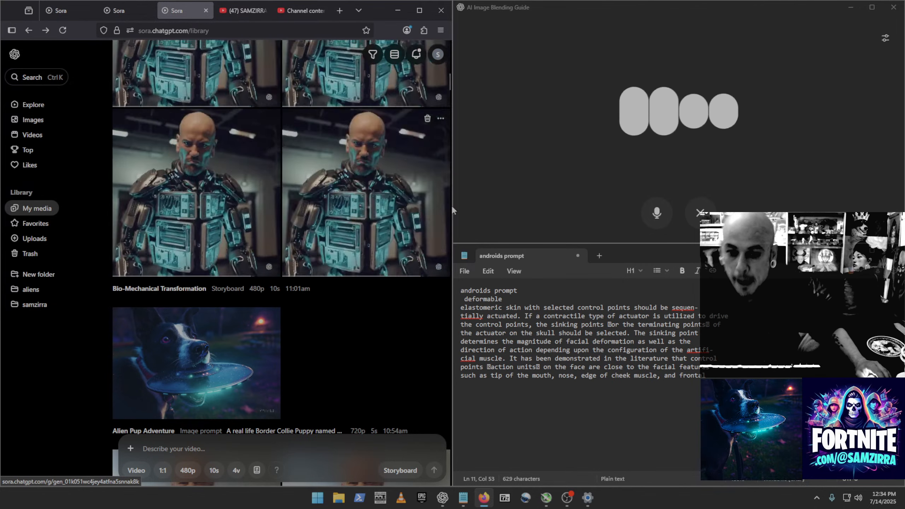
Enlarge the ChatGPT window over the notes, widen the browser, and move the SAMZIRRA YouTube tab out of the browser window.
drag(664, 244, 671, 371)
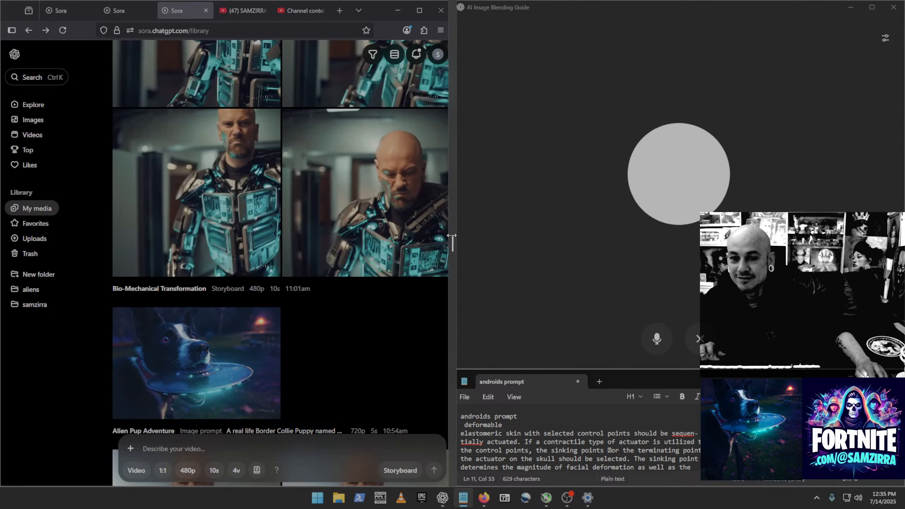
drag(454, 235, 521, 289)
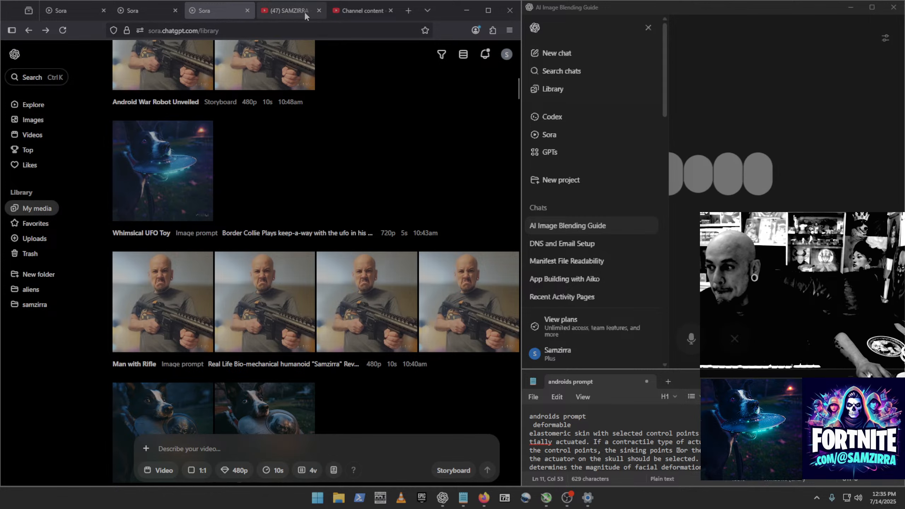
drag(305, 15, 271, 214)
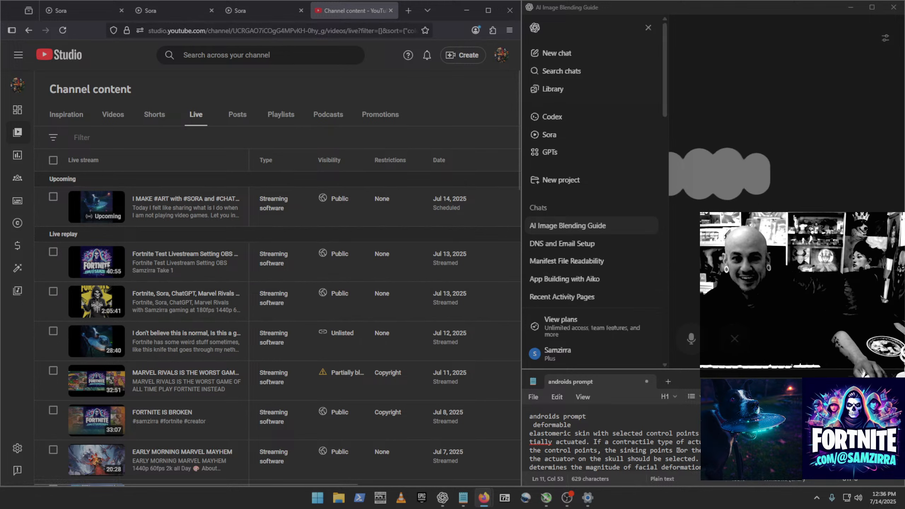
Hide the chat list in ChatGPT and end the ongoing voice chat.
click(670, 261)
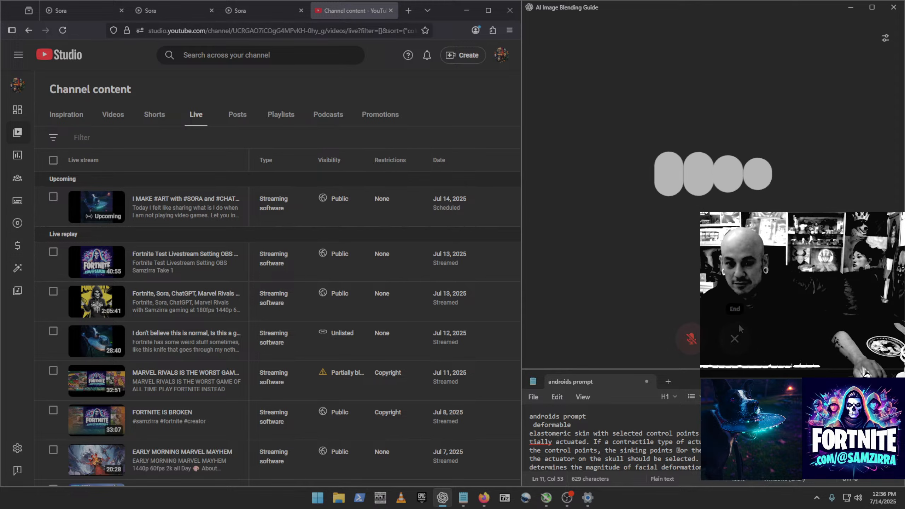
click(735, 339)
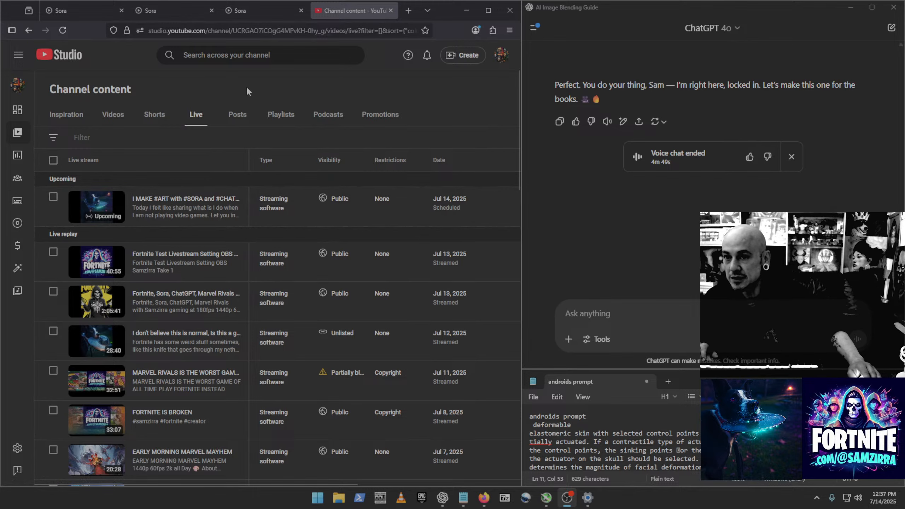
Go back to the third Sora library page and widen the browser window to about three quarters of the screen.
click(170, 11)
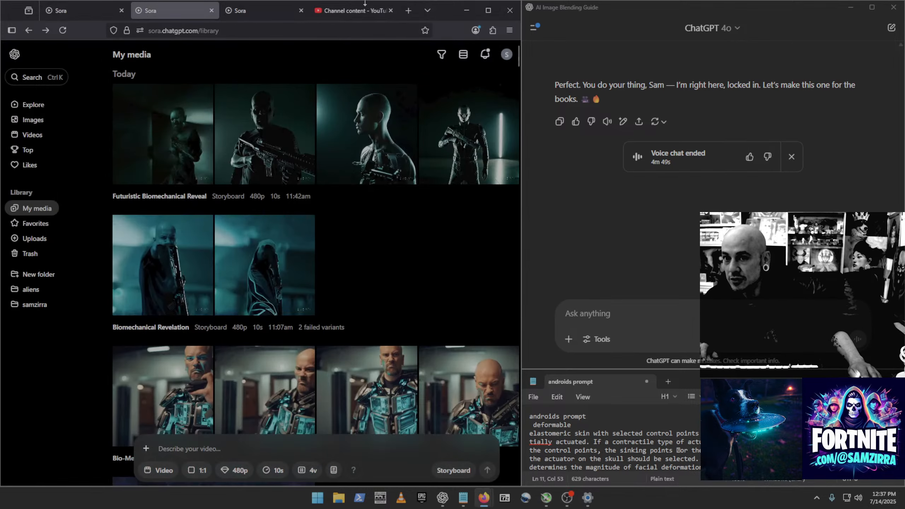
click(351, 10)
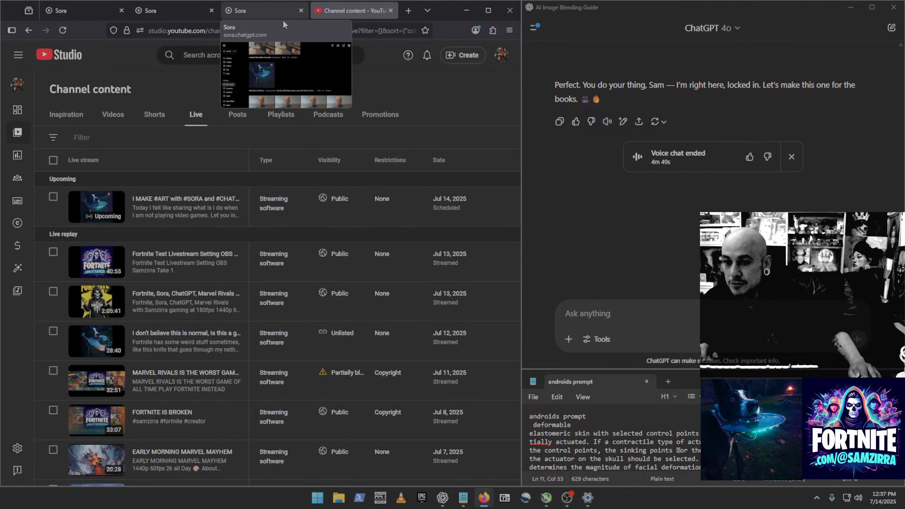
click(258, 10)
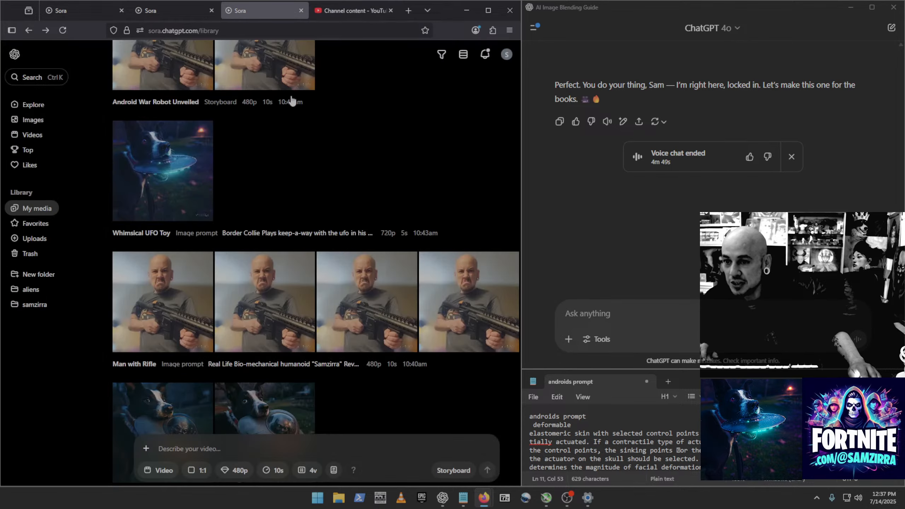
scroll(340, 219, down, 8)
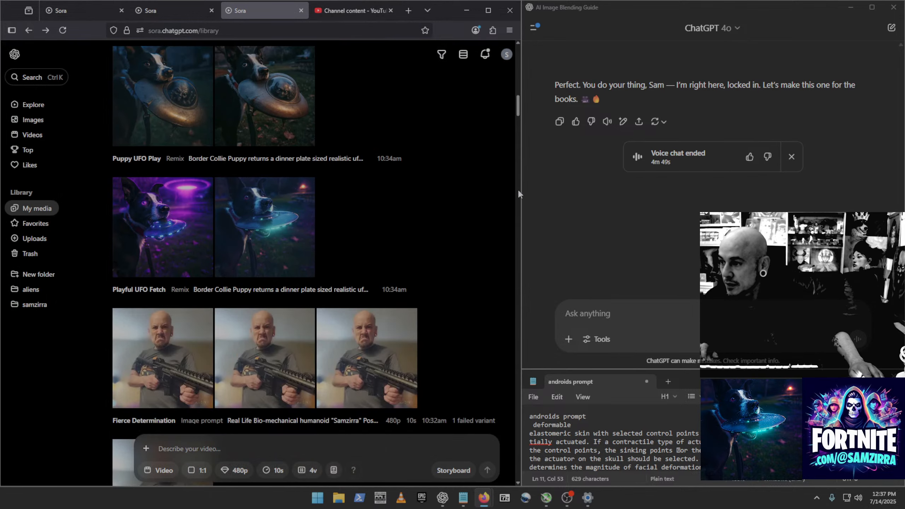
drag(521, 186, 655, 180)
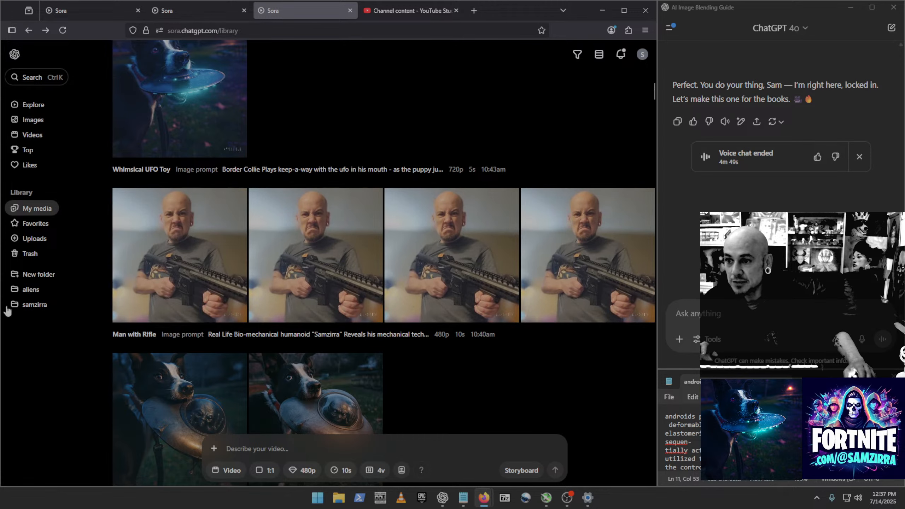
Browse the My media library from the newest creations back past the July 10 skull videos to the Darth Vader and octopus images.
scroll(535, 375, up, 2)
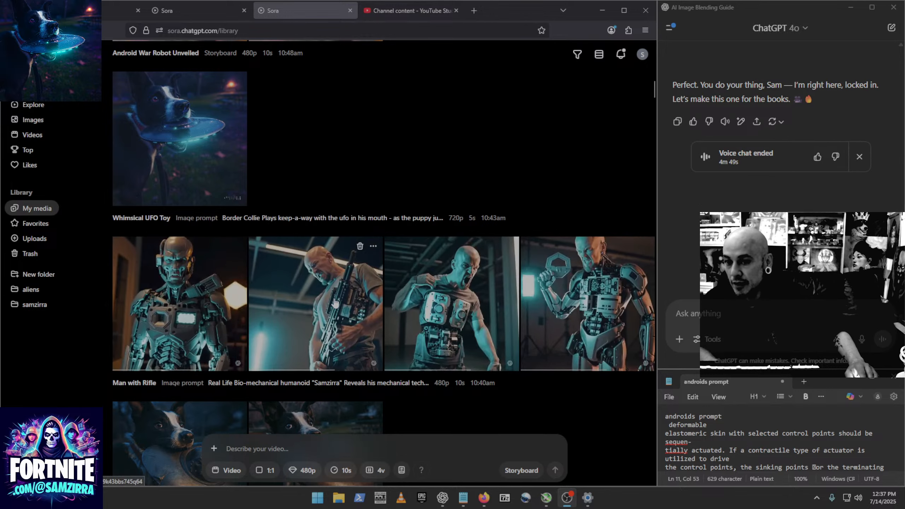
scroll(338, 283, down, 4)
click(36, 208)
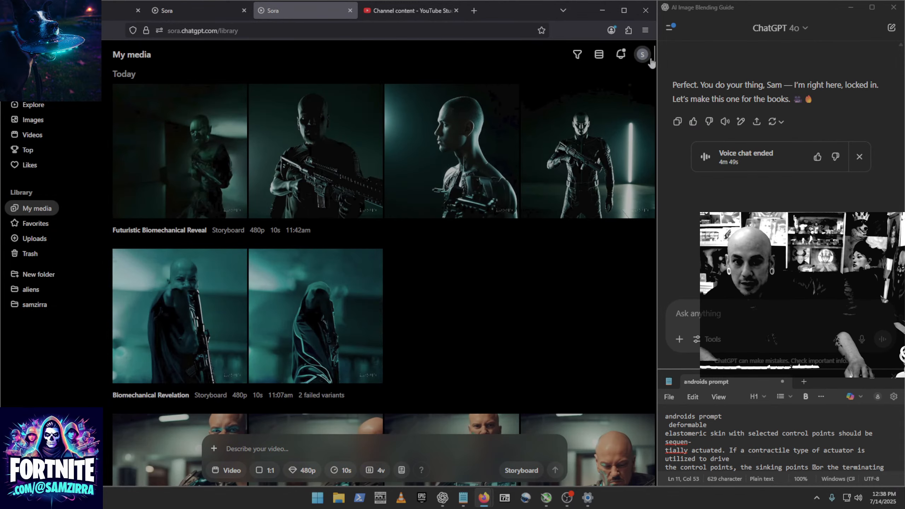
drag(653, 57, 663, 476)
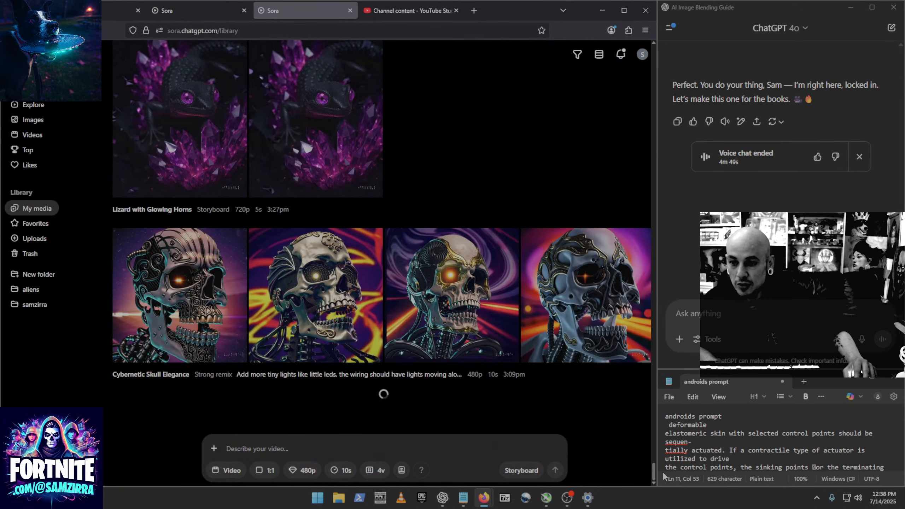
scroll(590, 333, up, 12)
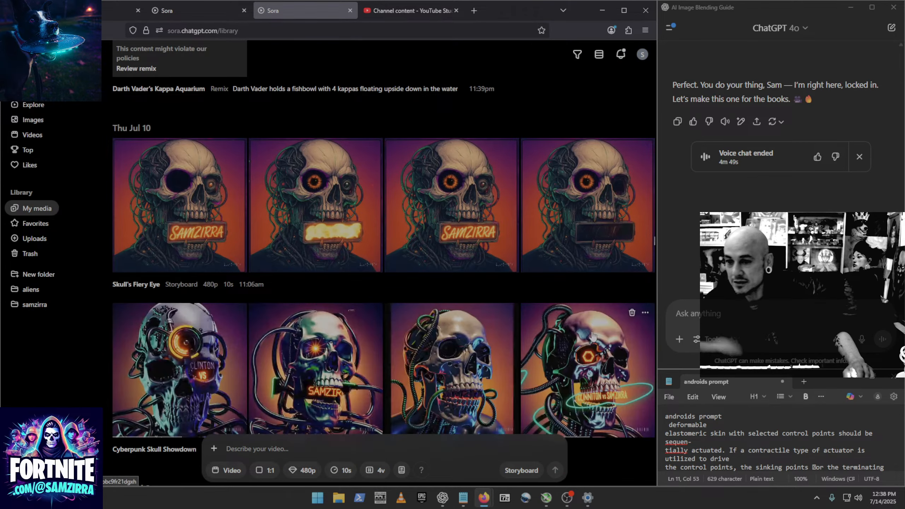
scroll(380, 277, up, 5)
scroll(382, 277, up, 5)
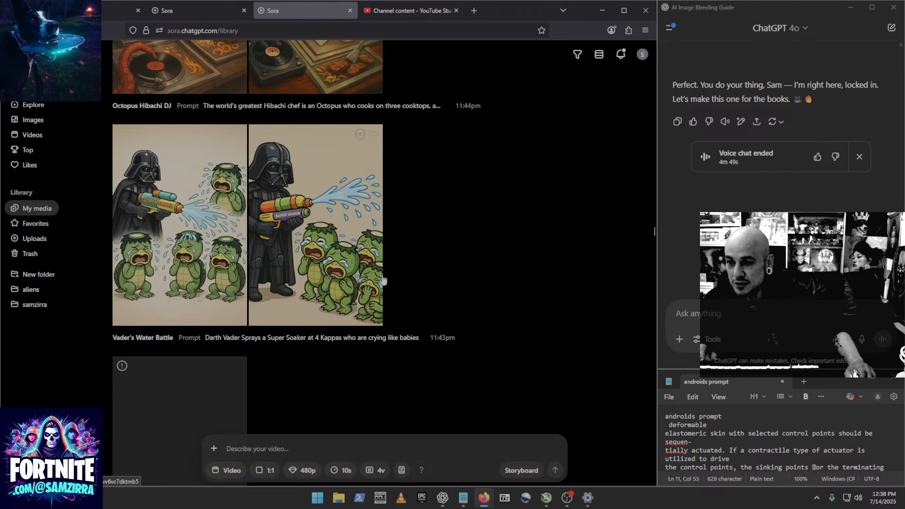
scroll(382, 280, up, 14)
scroll(381, 280, down, 11)
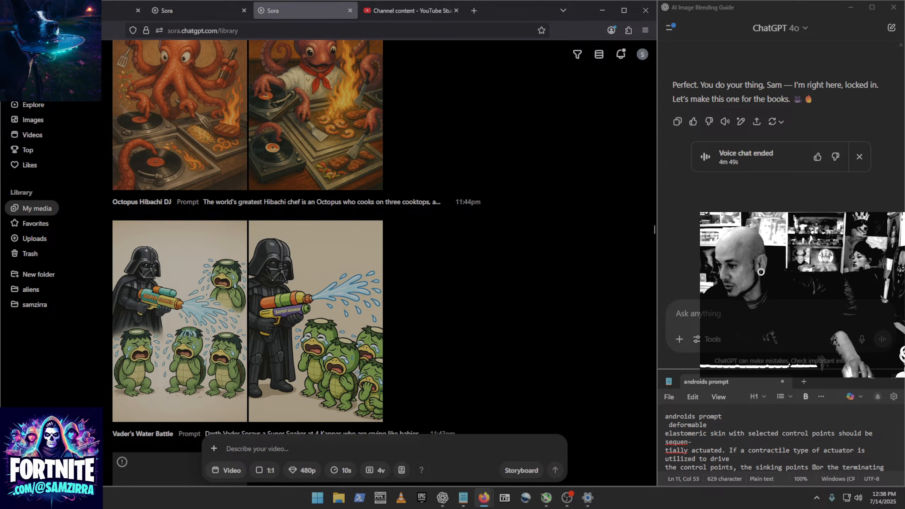
Open the second Vader's Water Battle image from the library.
key(alt+Tab)
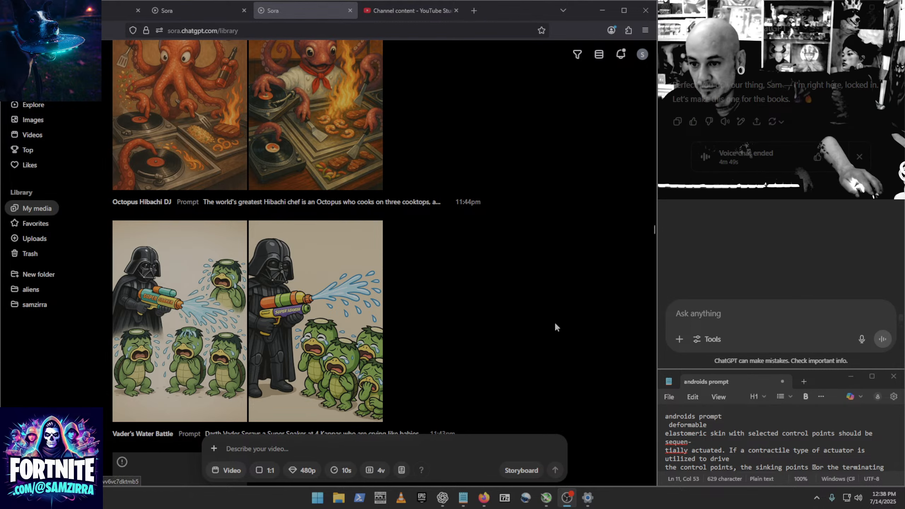
scroll(238, 371, down, 3)
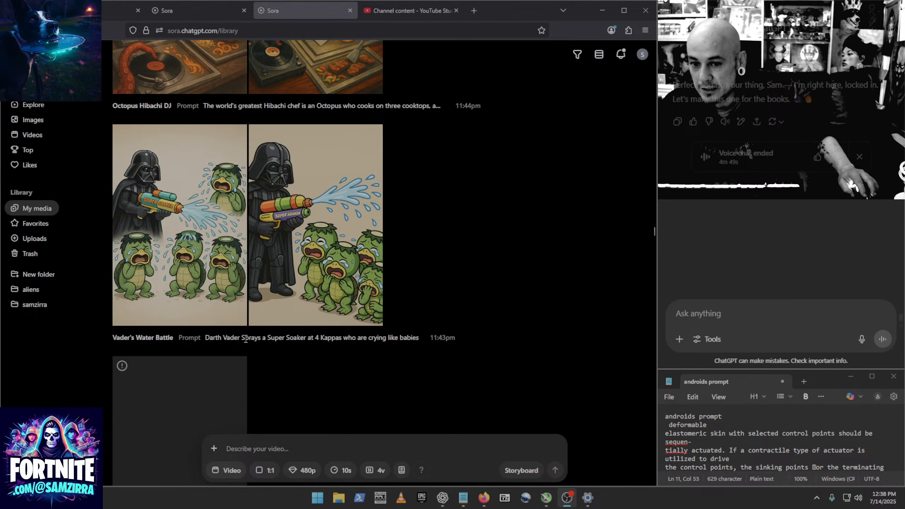
drag(245, 338, 299, 287)
click(299, 287)
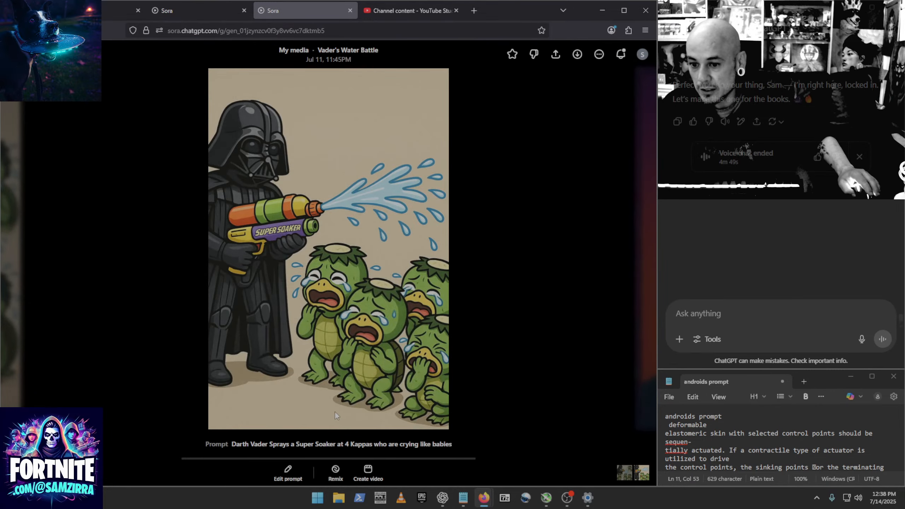
Examine the full prompt of the Vader's Water Battle image in the prompt editor, leaving it unedited.
click(287, 473)
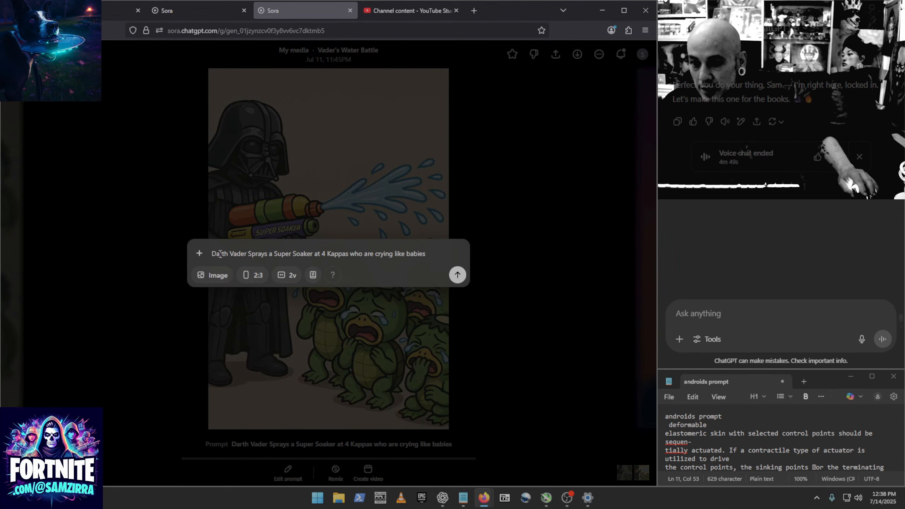
drag(215, 254, 231, 272)
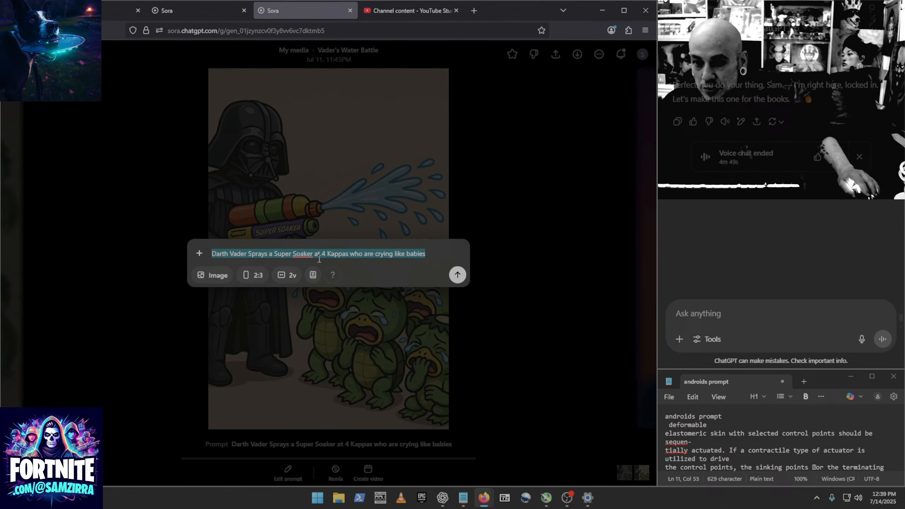
click(494, 310)
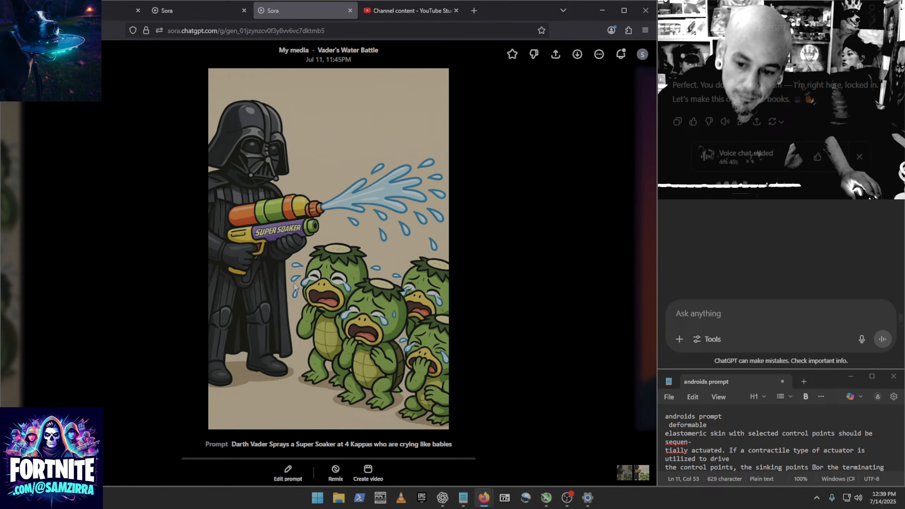
Start a remix of the Vader's Water Battle image with a description beginning "Each o".
click(337, 473)
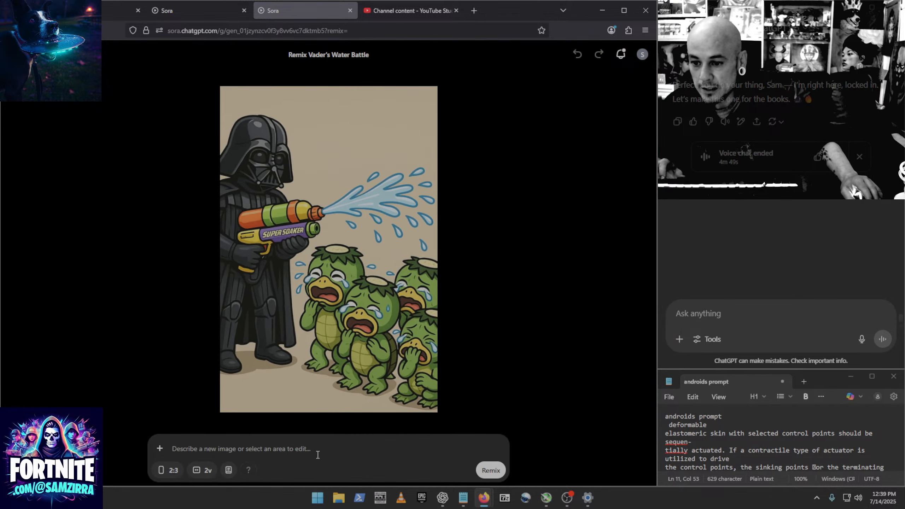
click(187, 453)
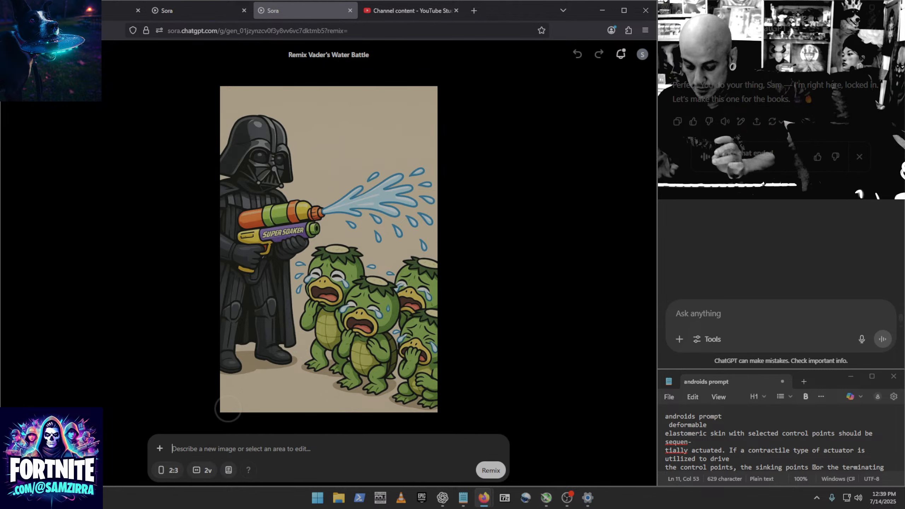
text(Each o)
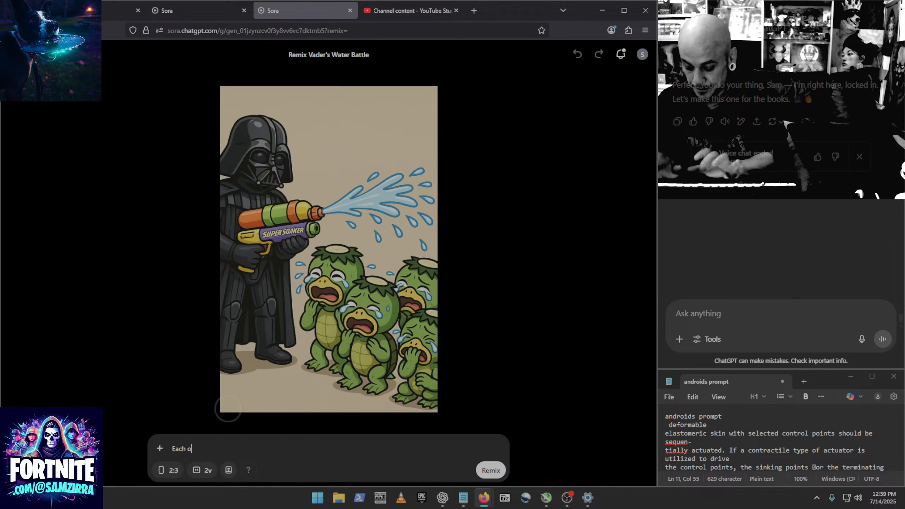
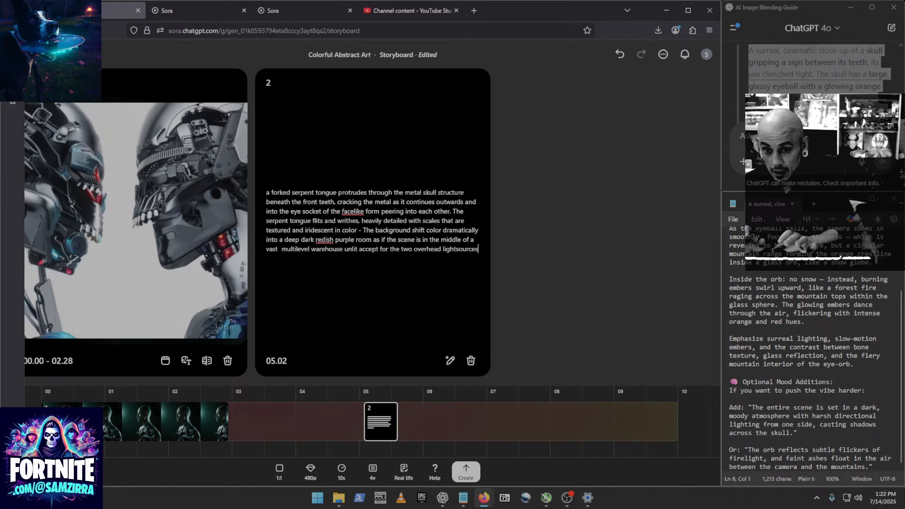
Finish the scene 2 prompt with distant beams of light through the hazy, dust particulate filled warehouse space and create the video.
text(w)
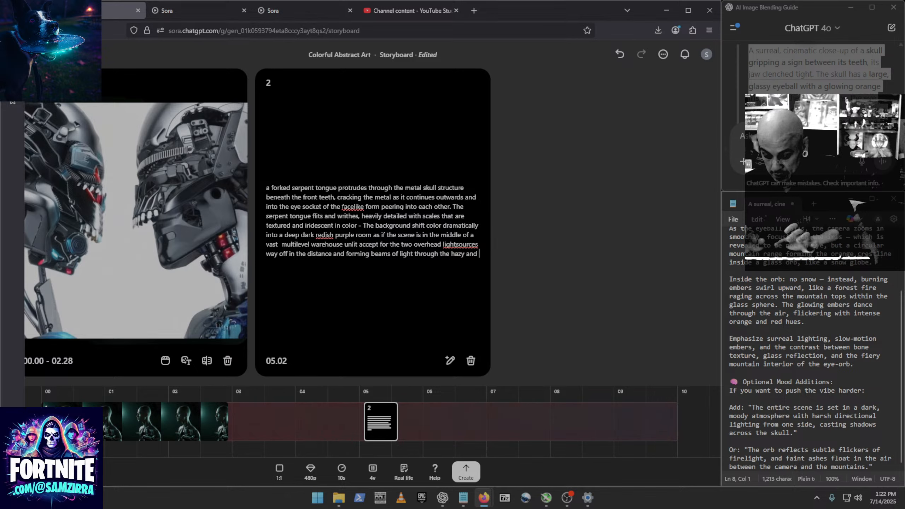
text(d)
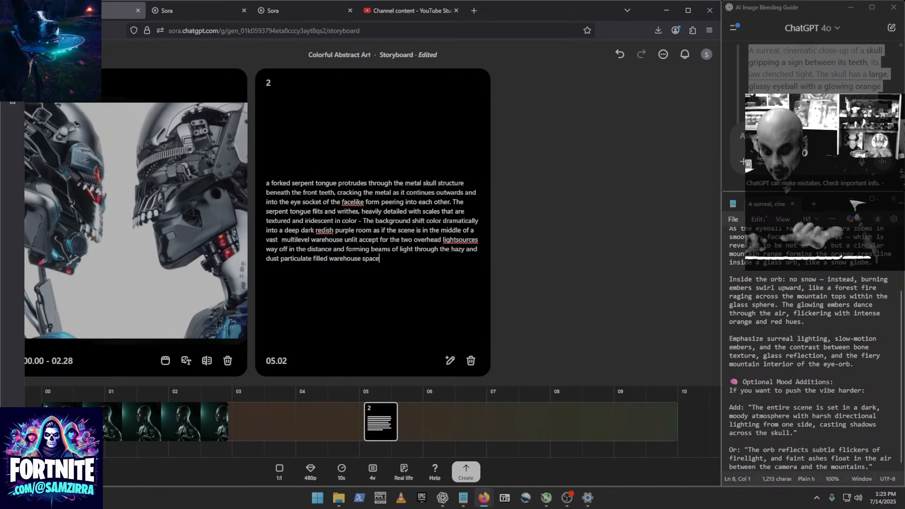
click(464, 472)
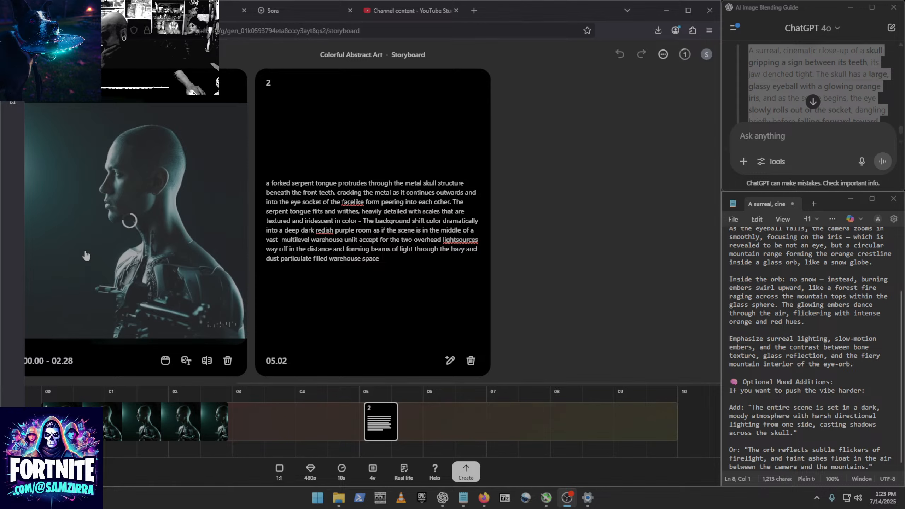
Return to the library and review the third Colorful Abstract Art video.
click(129, 221)
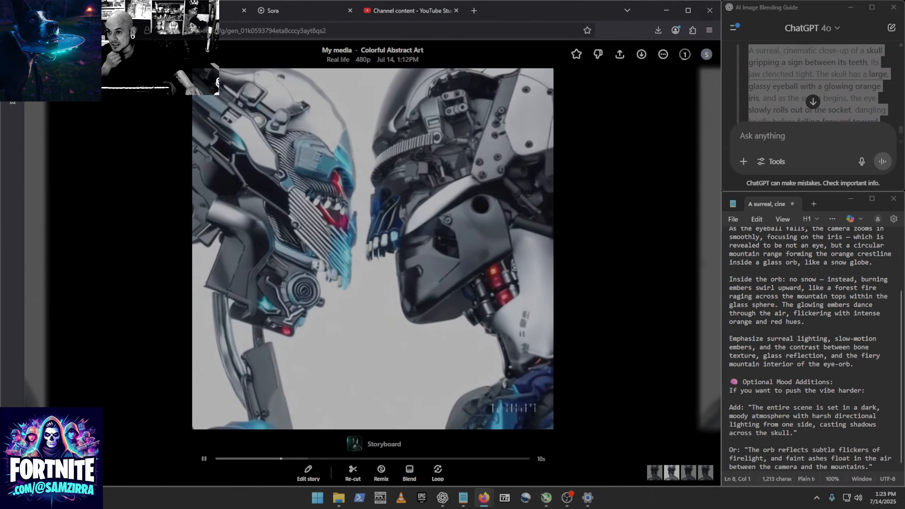
click(39, 54)
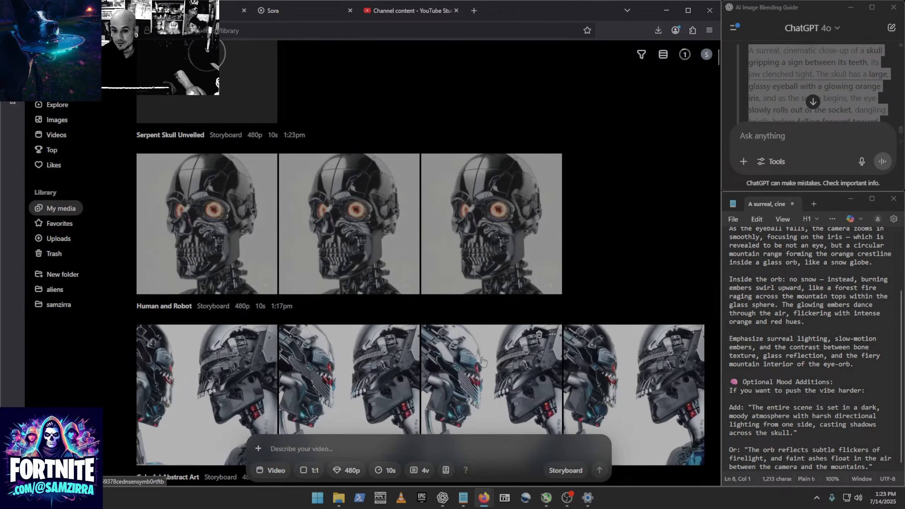
click(480, 350)
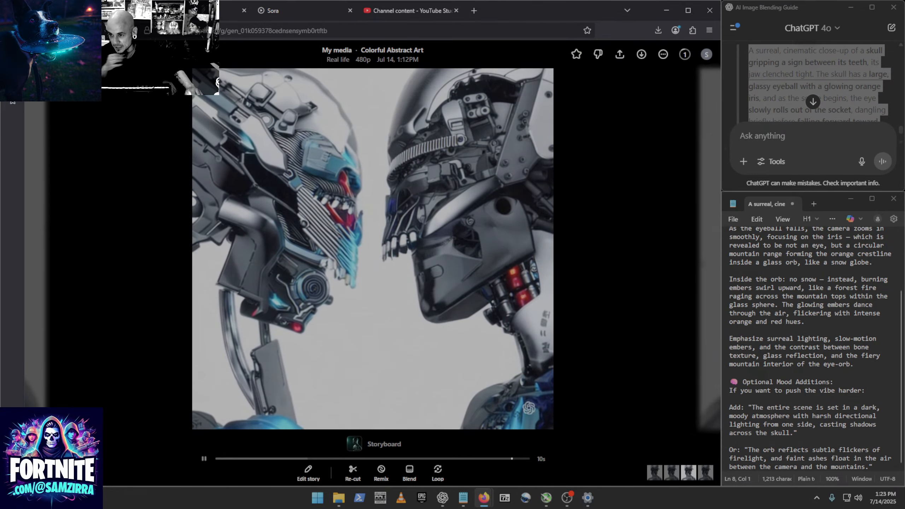
click(584, 151)
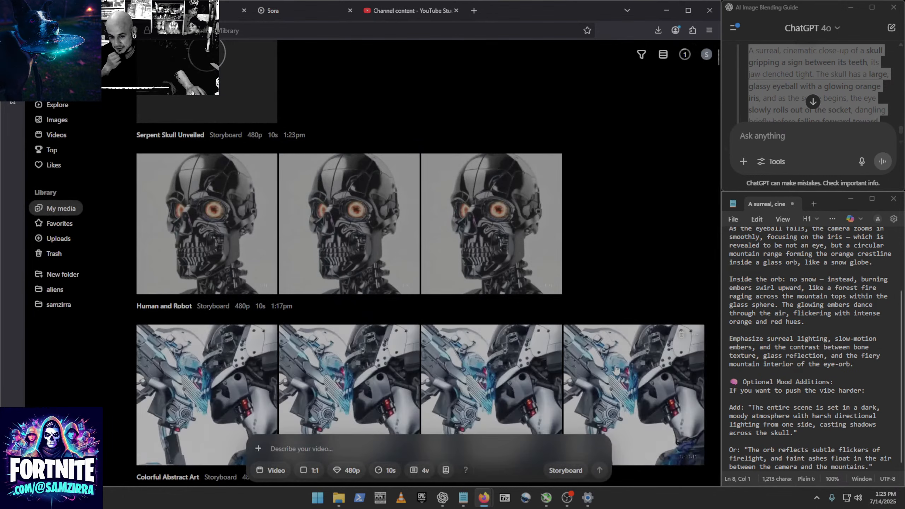
Open the fourth Colorful Abstract Art video's storyboard and add a second scene at 03.18, starting its description with "A".
click(463, 374)
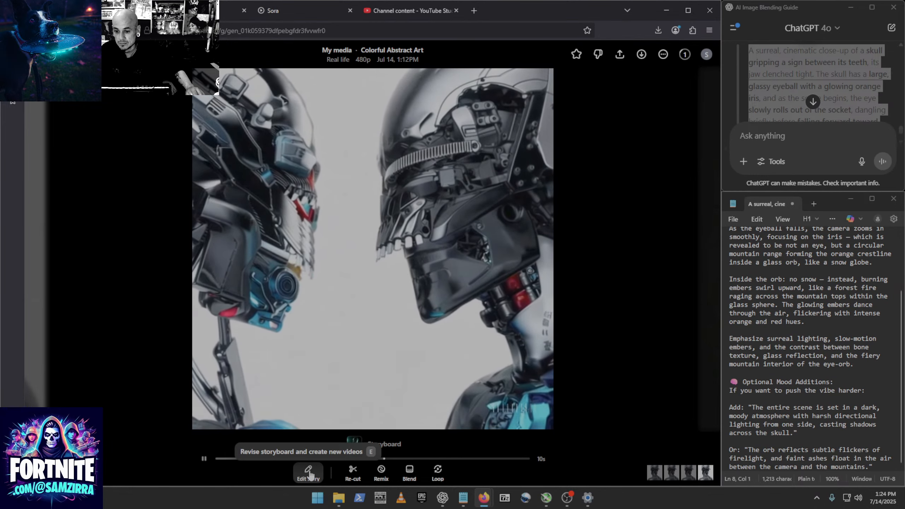
click(309, 473)
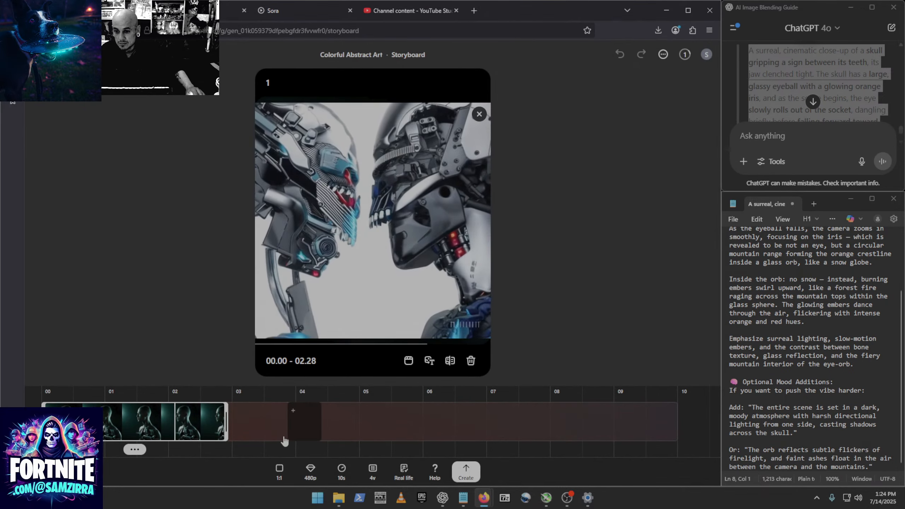
click(271, 411)
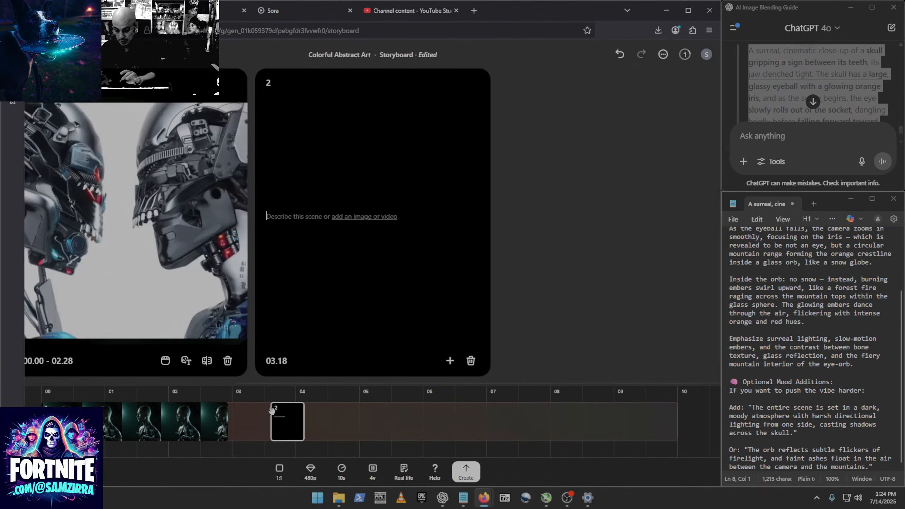
text(Ad)
key(BackSpace)
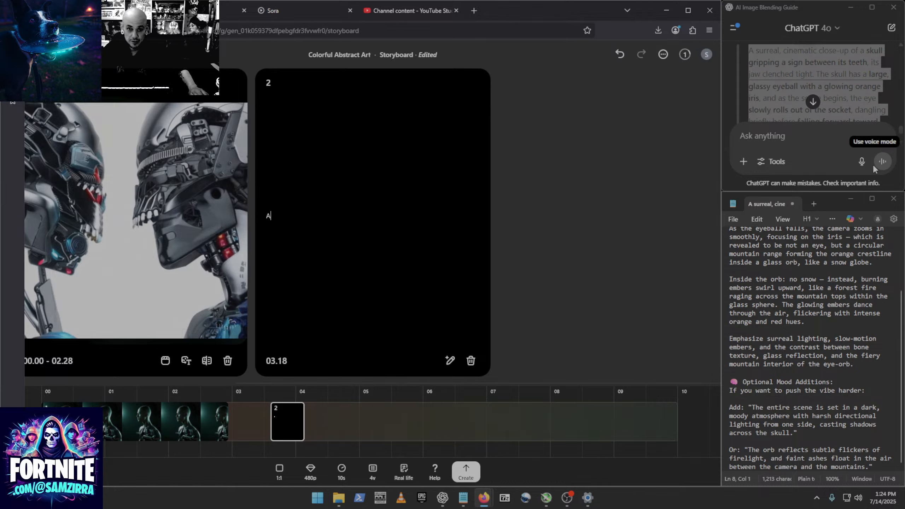
Dictate into ChatGPT a scene of a cybernetic robot targeting a tiny robotic chipmunk through its weapon sight, and copy the description.
click(862, 161)
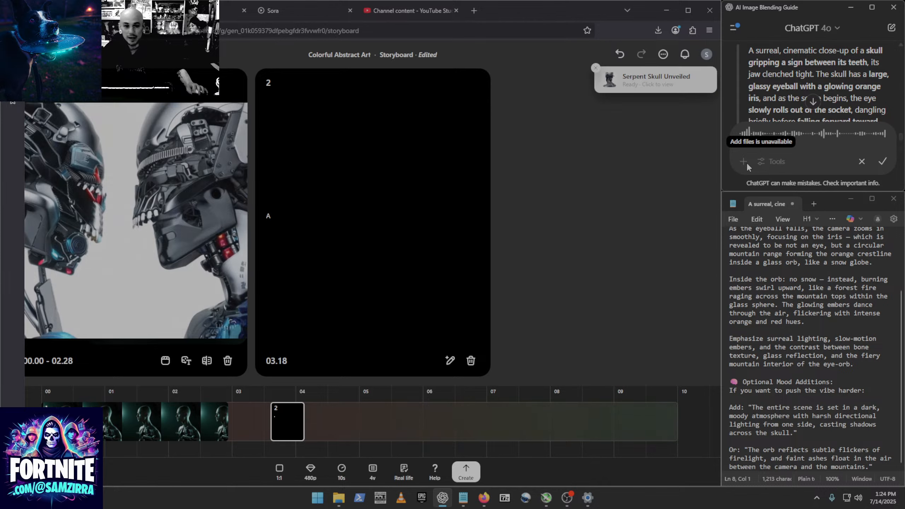
click(883, 162)
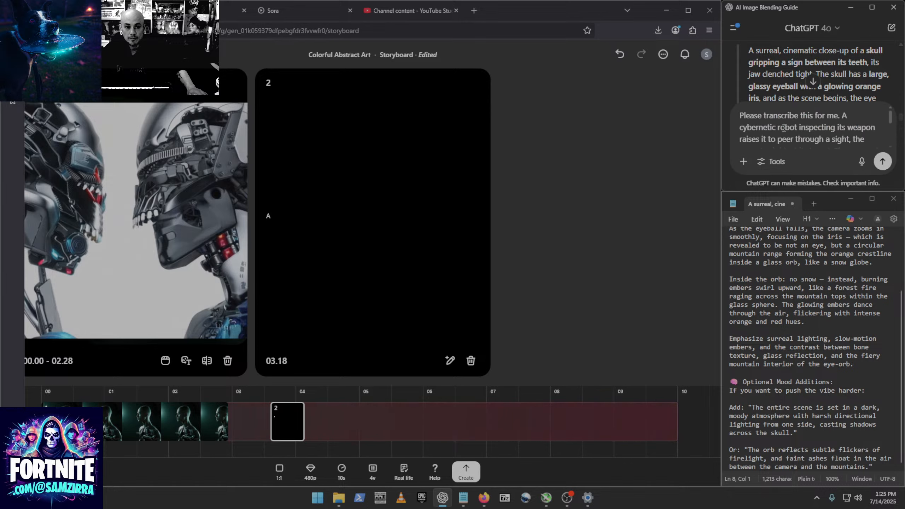
drag(842, 116, 898, 141)
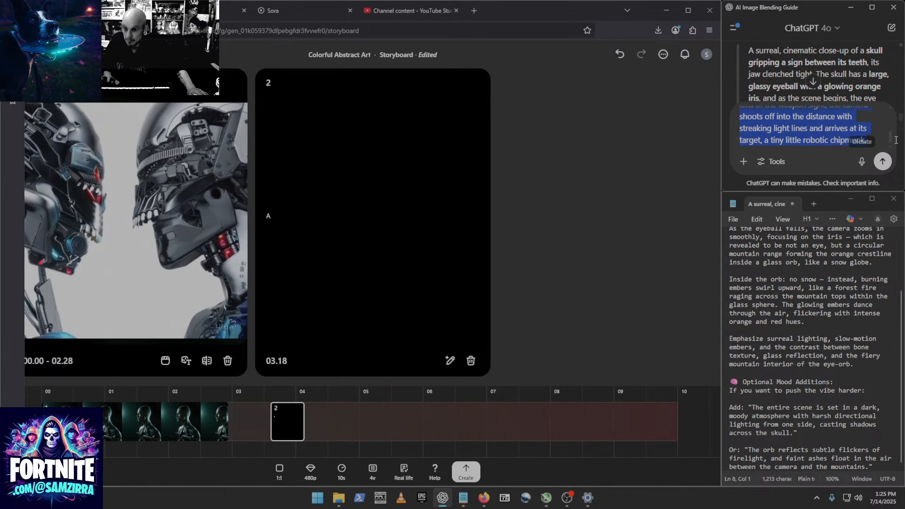
Fill scene 2 with the dictated cybernetic robot and robotic chipmunk description and create the video.
click(294, 219)
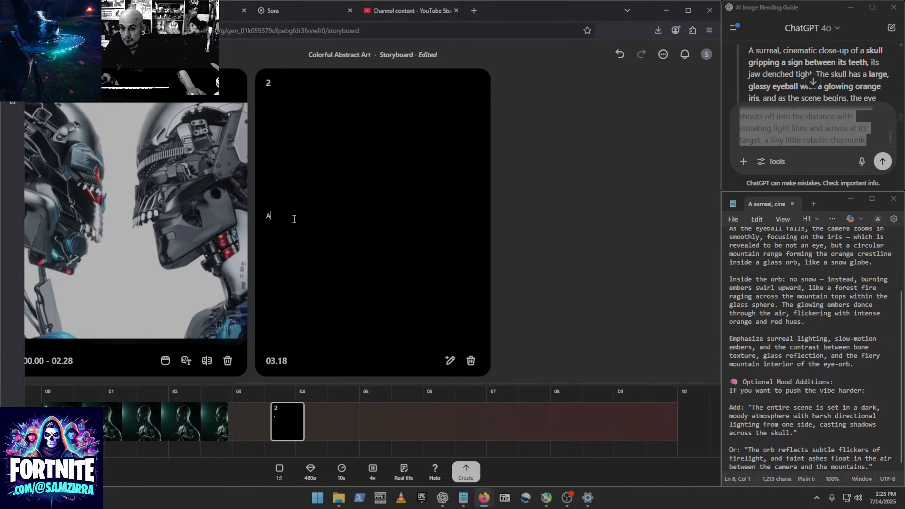
text(A cybernetic robot inspecting its weapon raises it to peer through a sight, the weapon sight, at its target. The moment that the robotic eye is seen through the lens of the weapon sight, the camera shoots off into the distance with streaking light lines and arrives at its target, a tiny little robotic chipmunk.)
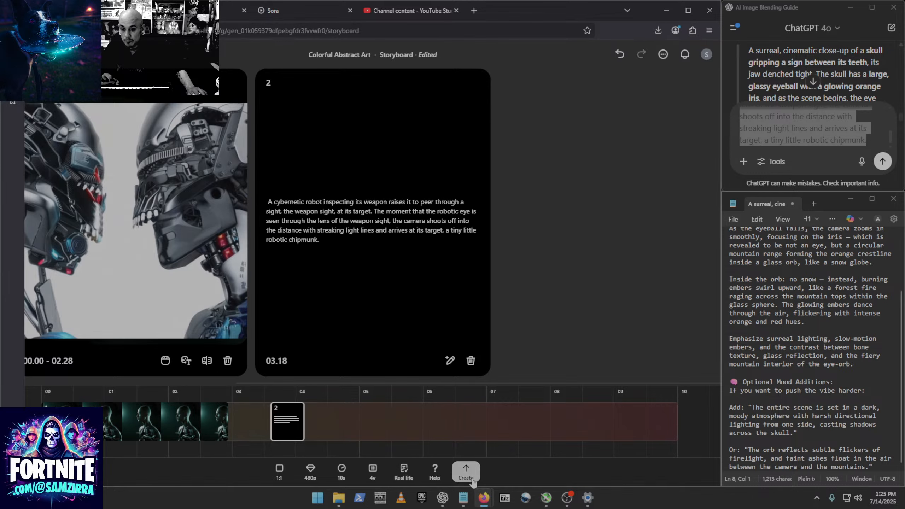
click(473, 481)
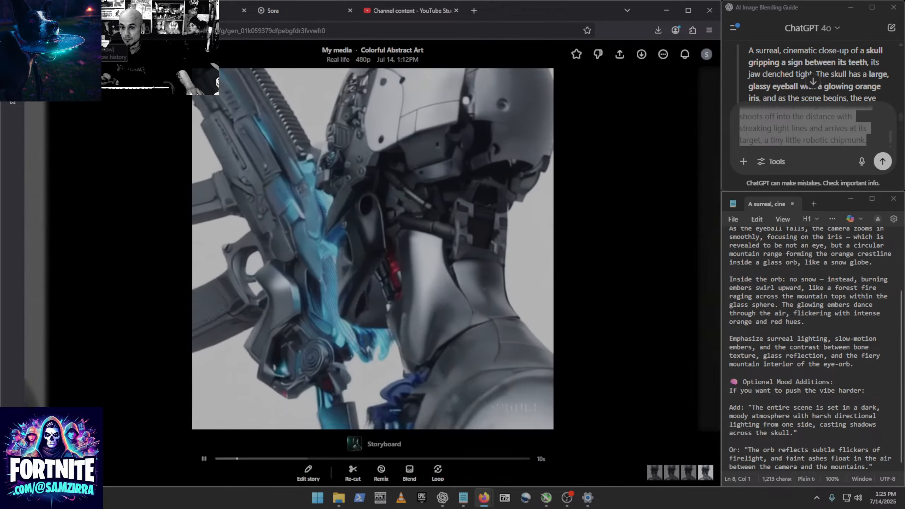
Watch the third Serpent Skull Unveiled video from the library and return to the list.
scroll(317, 219, down, 3)
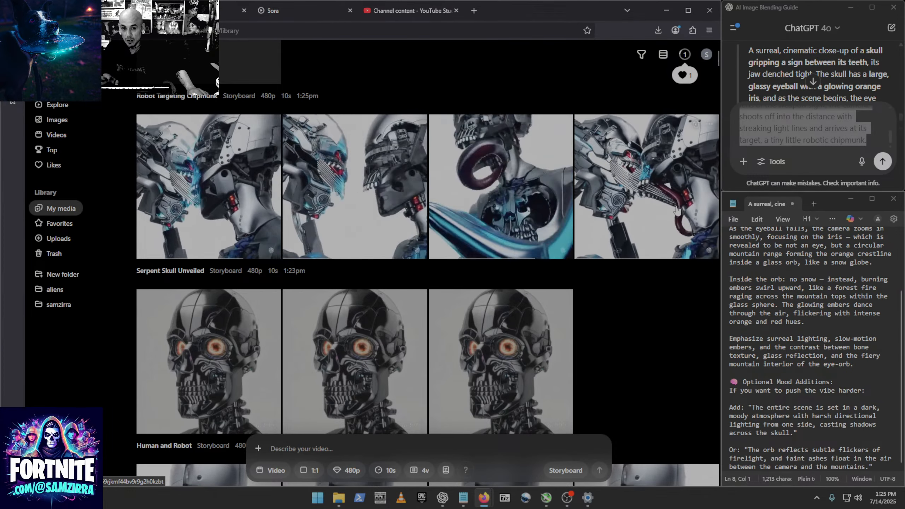
click(479, 205)
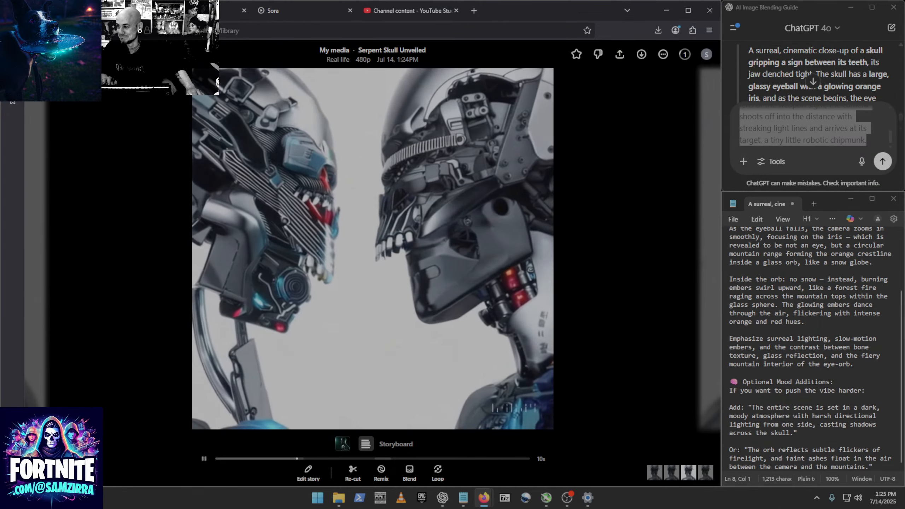
key(Escape)
Find the Colorful Characters set in the library and download its second video with watermark.
scroll(278, 288, down, 10)
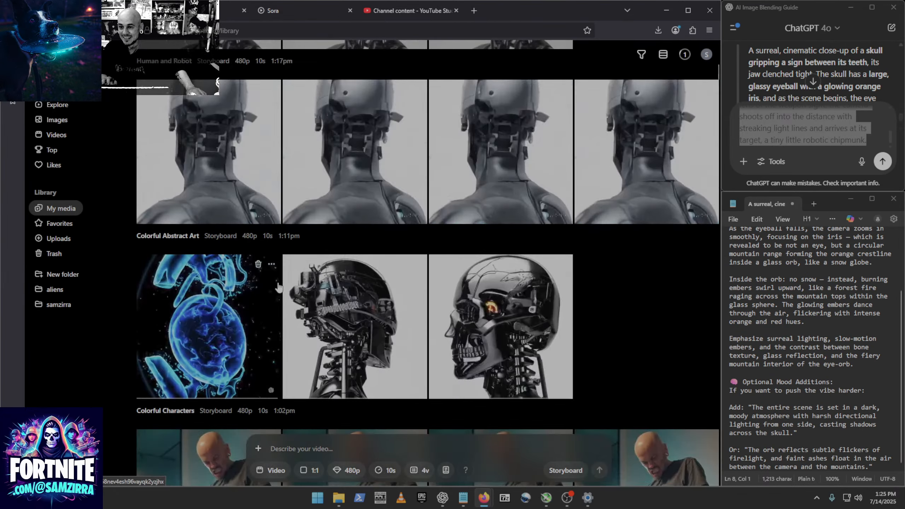
scroll(279, 284, down, 8)
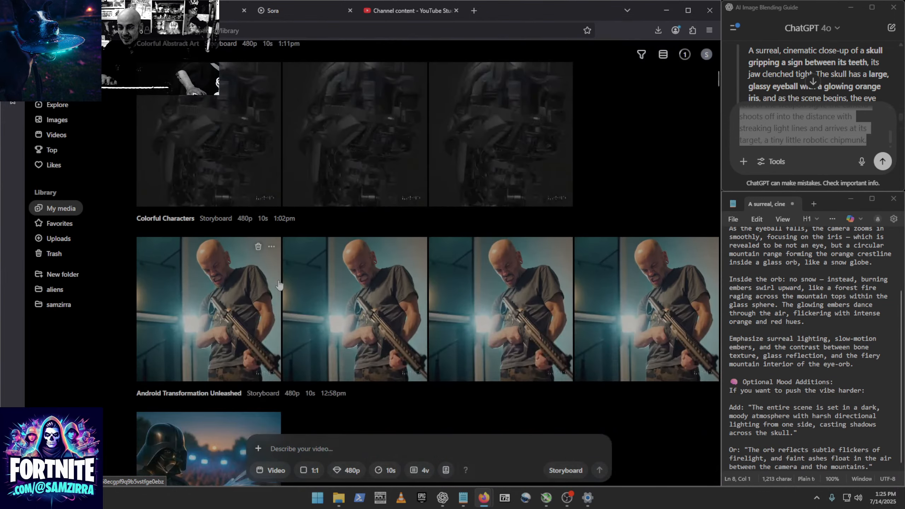
scroll(279, 284, up, 8)
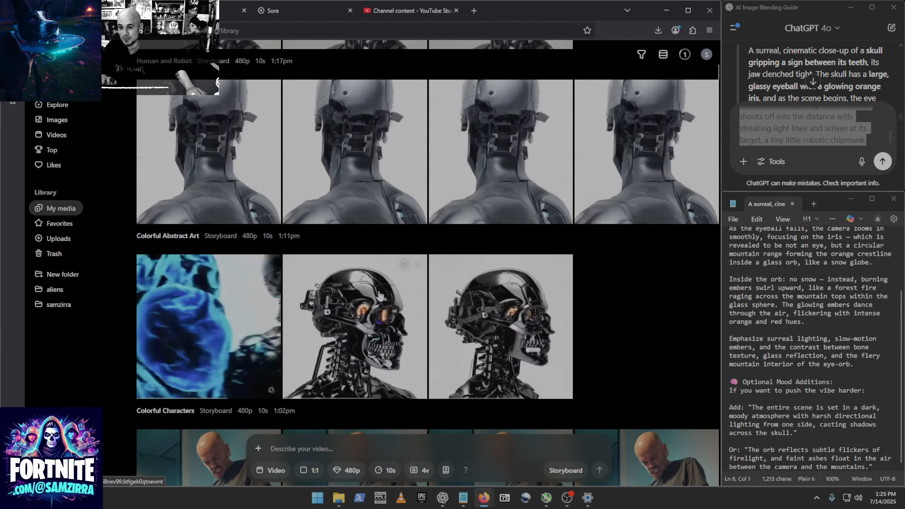
click(331, 309)
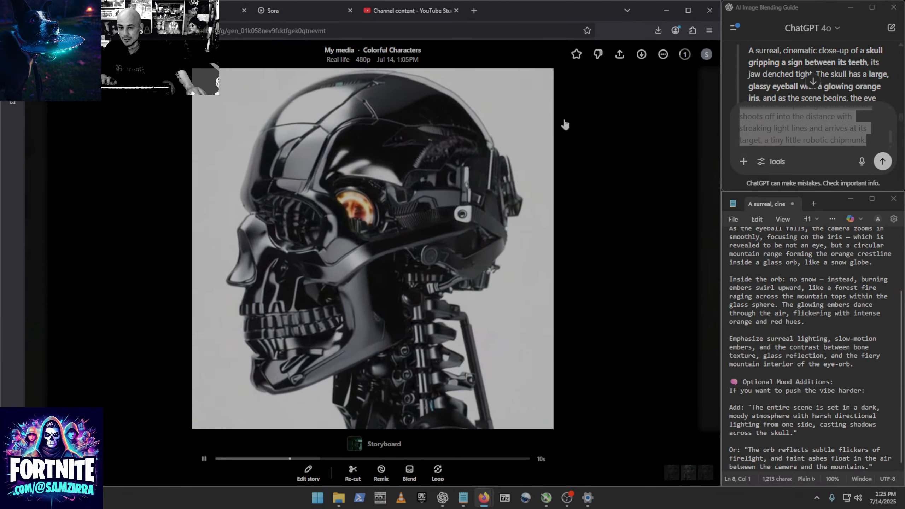
click(641, 56)
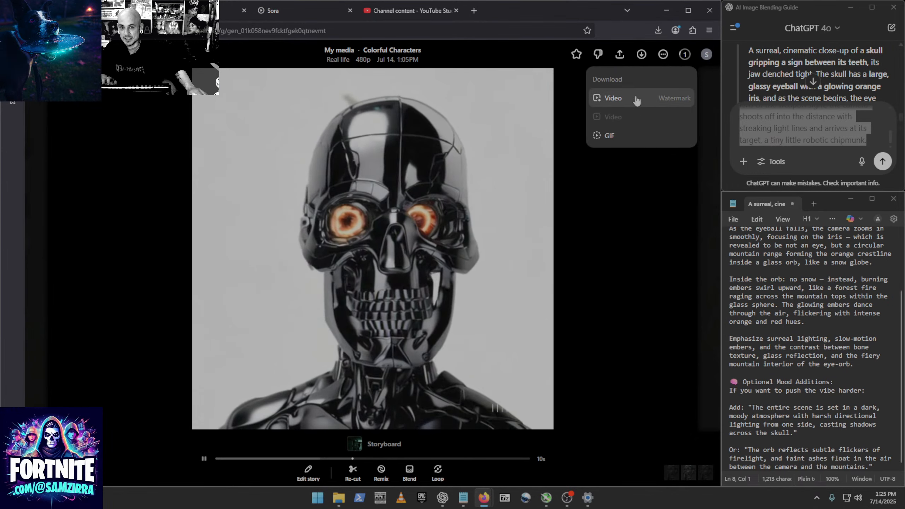
click(634, 96)
click(406, 291)
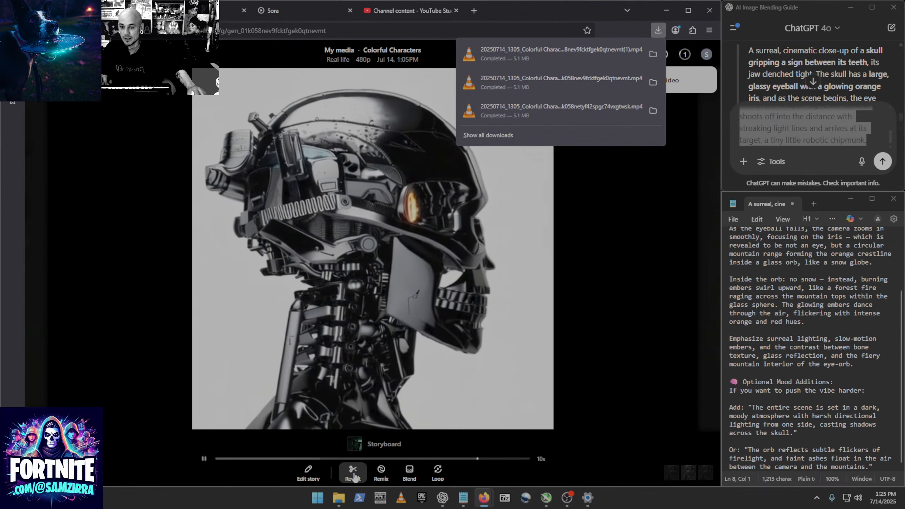
Re-cut the Colorful Characters video to the clip 00.00 - 00.20 and add an empty second scene directly after it.
click(352, 472)
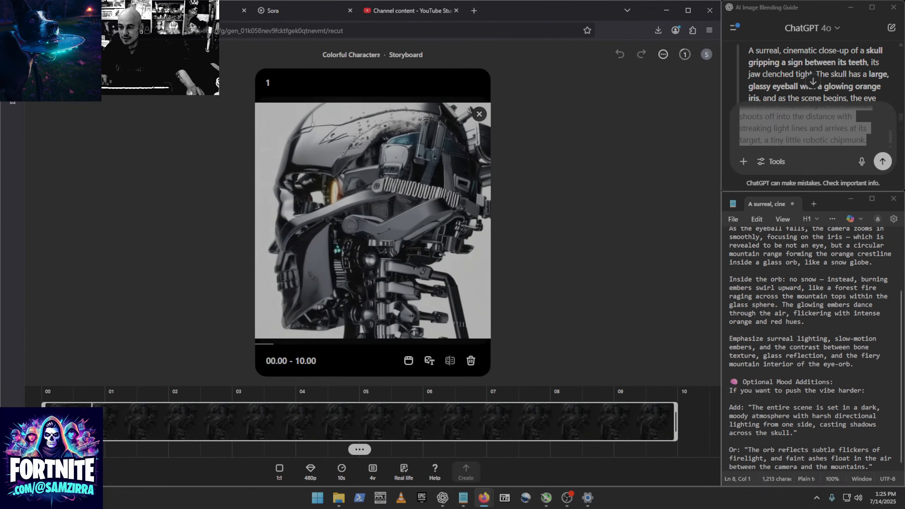
drag(43, 422, 23, 394)
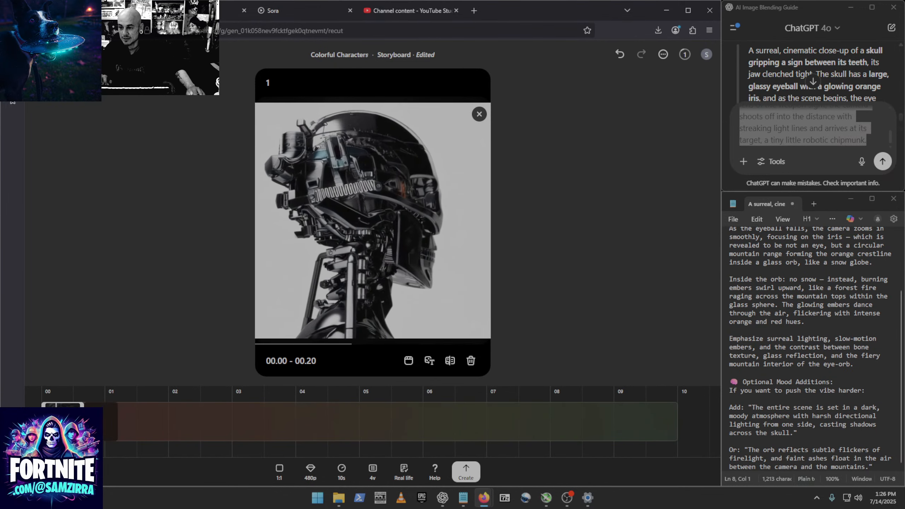
click(99, 423)
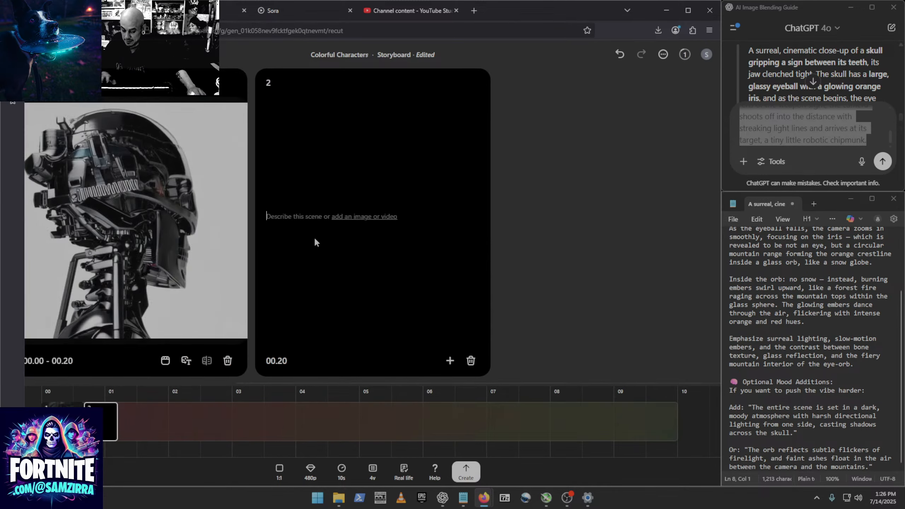
Paste the cybernetic robot and robotic chipmunk description into the scene at 00.20 and try to create the video.
text(A cybernetic robot inspecting its weapon raises it to peer through a sight, the weapon sight, at its target. The moment that the robotic eye is seen through the lens of the weapon sight, the camera shoots off into the distance with streaking light lines and arrives at its target, a tiny little robotic chipmunk.)
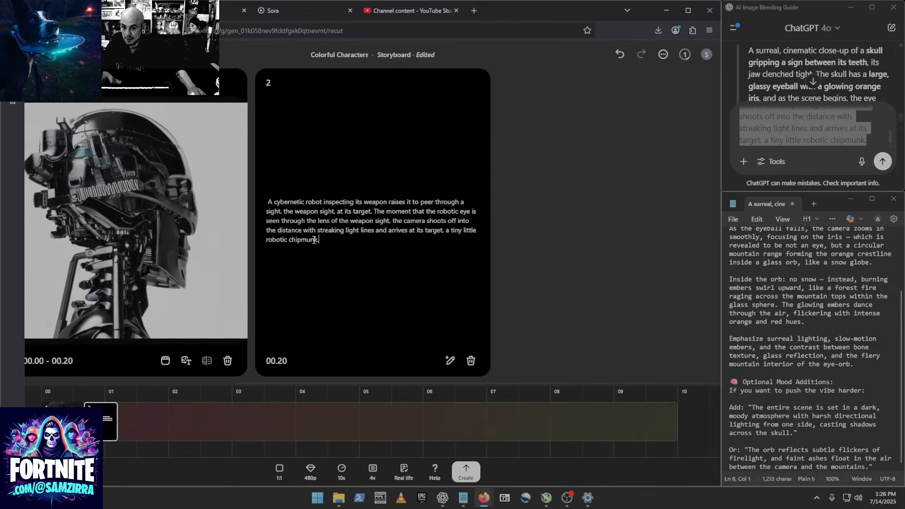
click(466, 472)
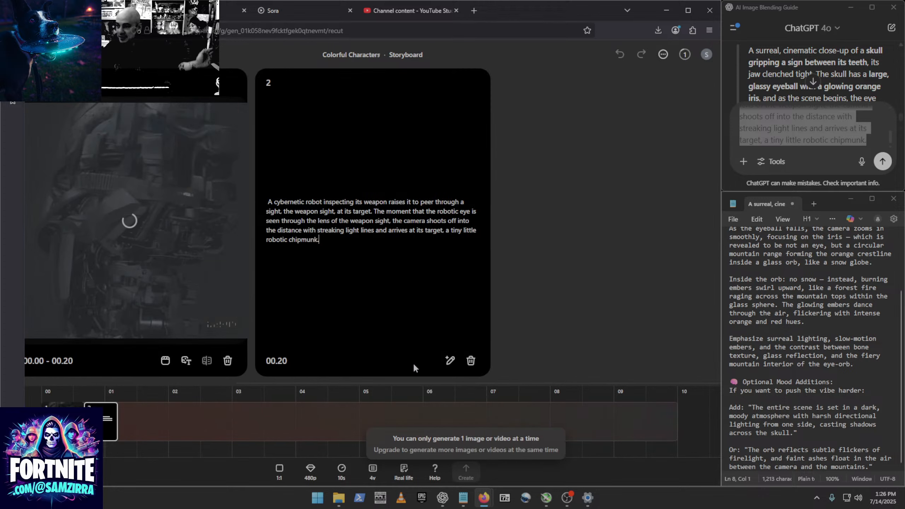
In the other Sora browser tab, re-cut the fourth Futuristic Biomechanical Reveal video to a 00.00 - 02.00 clip.
mouse_move(483, 497)
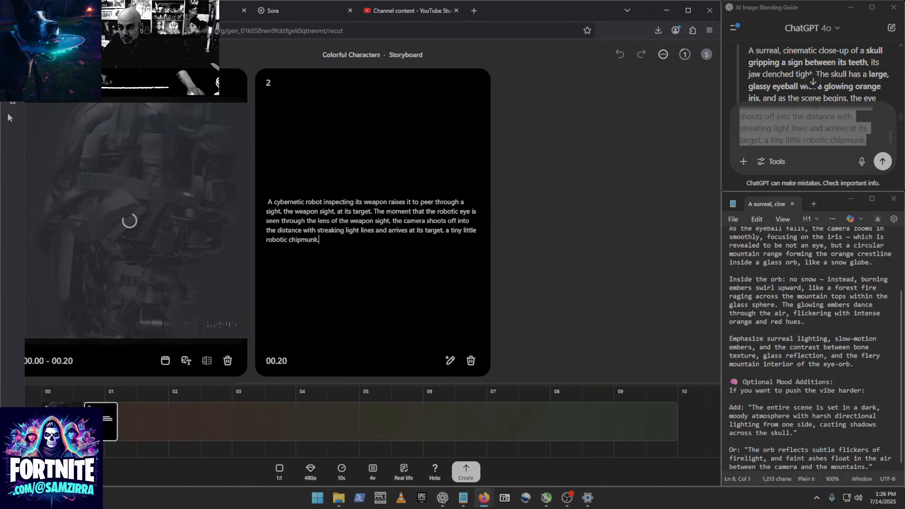
click(199, 11)
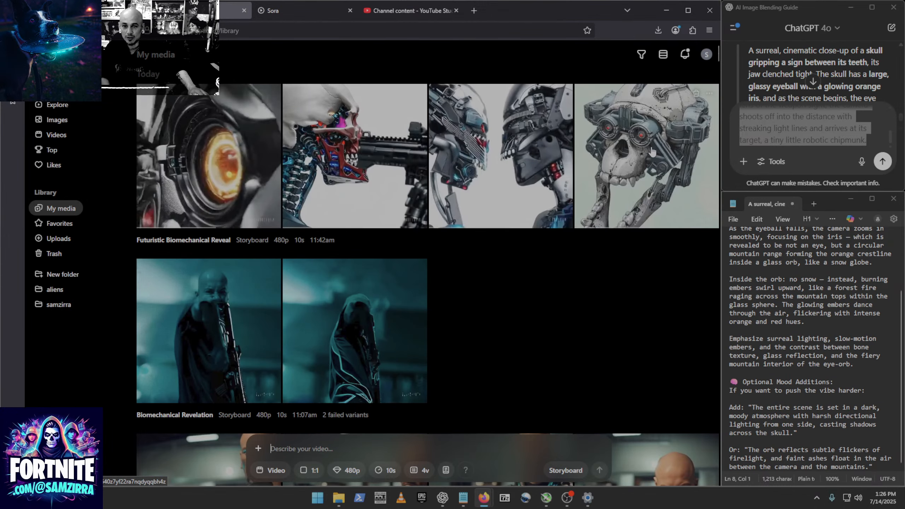
click(707, 139)
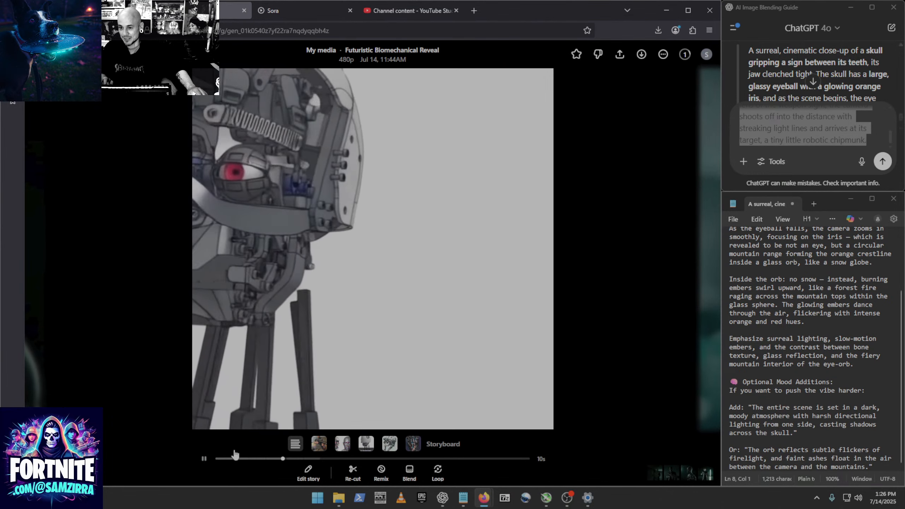
click(363, 472)
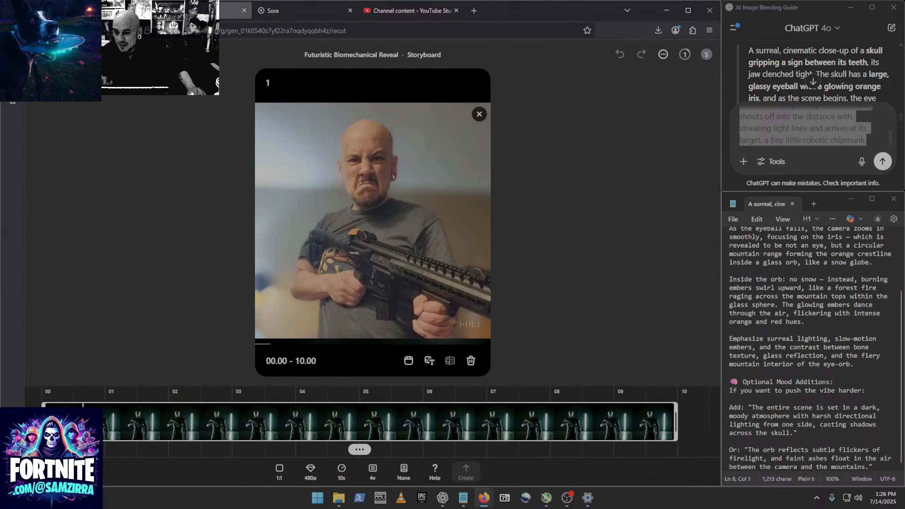
drag(43, 422, 442, 436)
drag(675, 423, 122, 406)
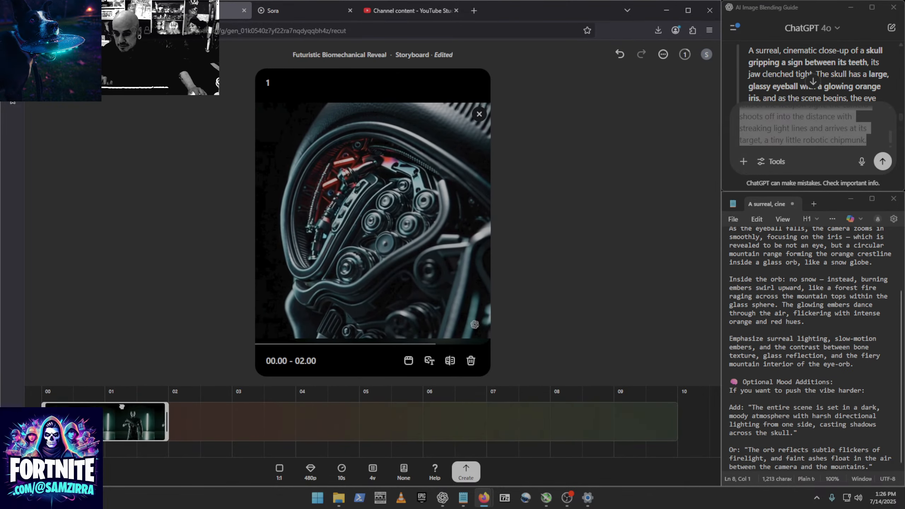
Add a second scene at 02.04 describing the camera panning from the exposed cybernetic brain compartment to the creator at his PC making Fortnite Maps and artistic creations.
click(246, 439)
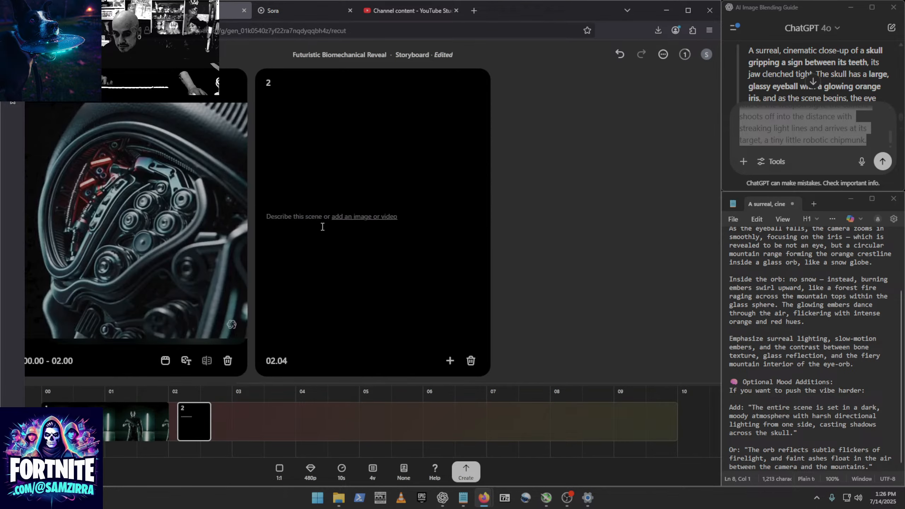
text(the cas)
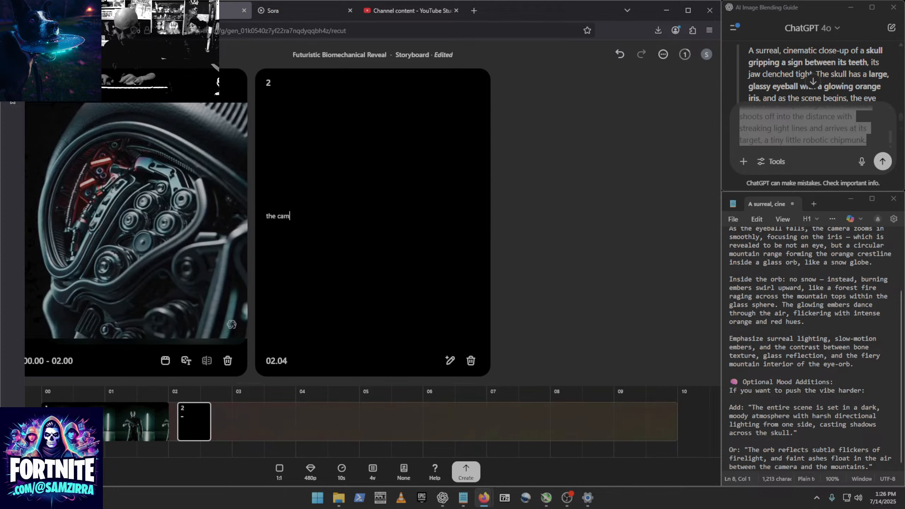
text(era pans away from t)
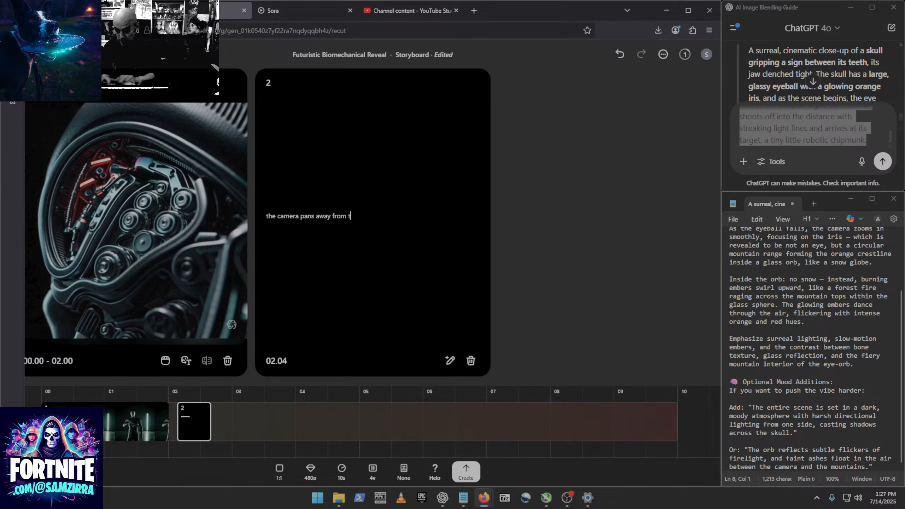
text(cybe)
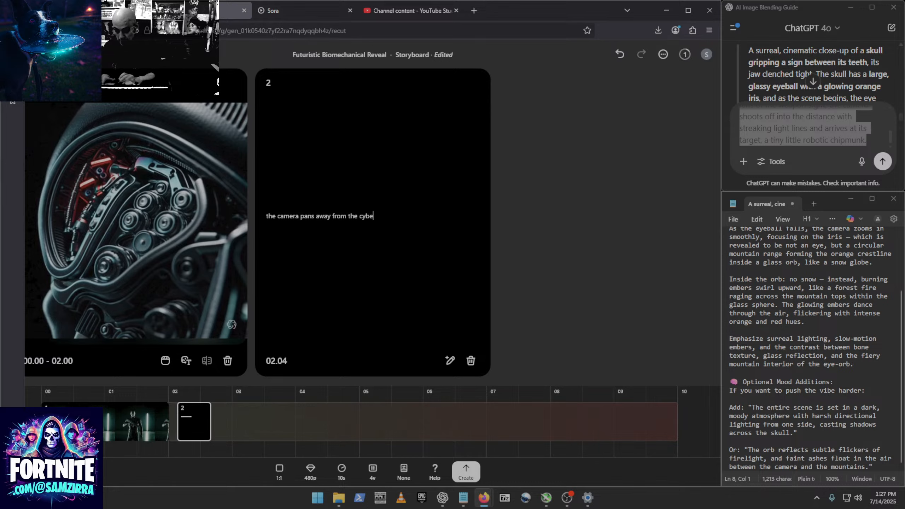
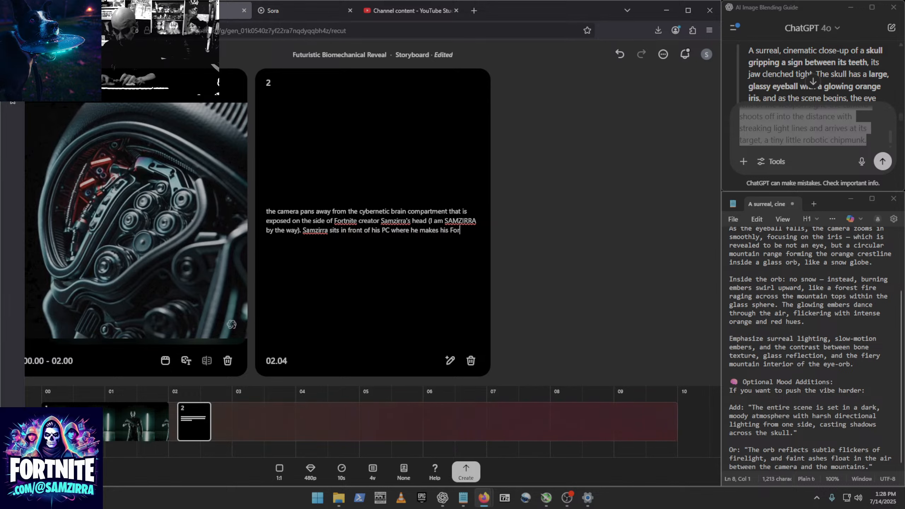
text(e Maps and artistic creations)
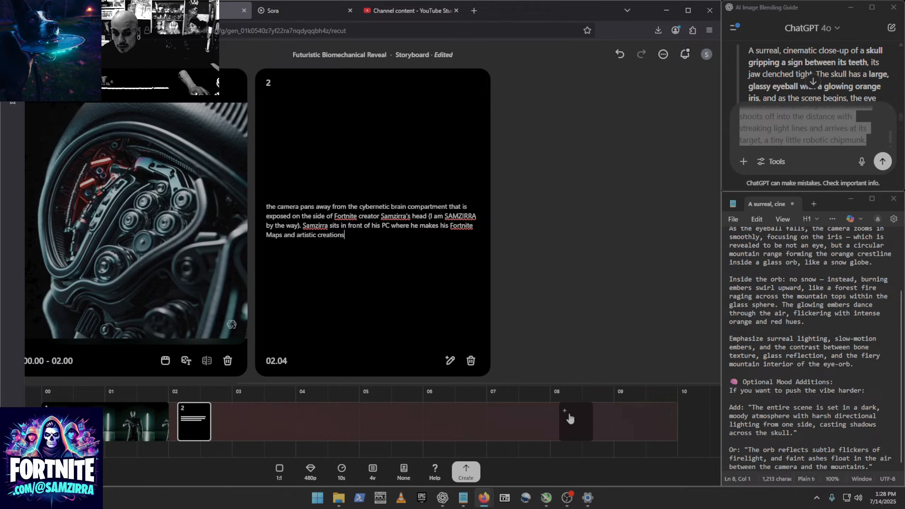
Add a third scene at 07.22 and fill it with the library video of the half-skull man holding a paintbrush.
click(534, 421)
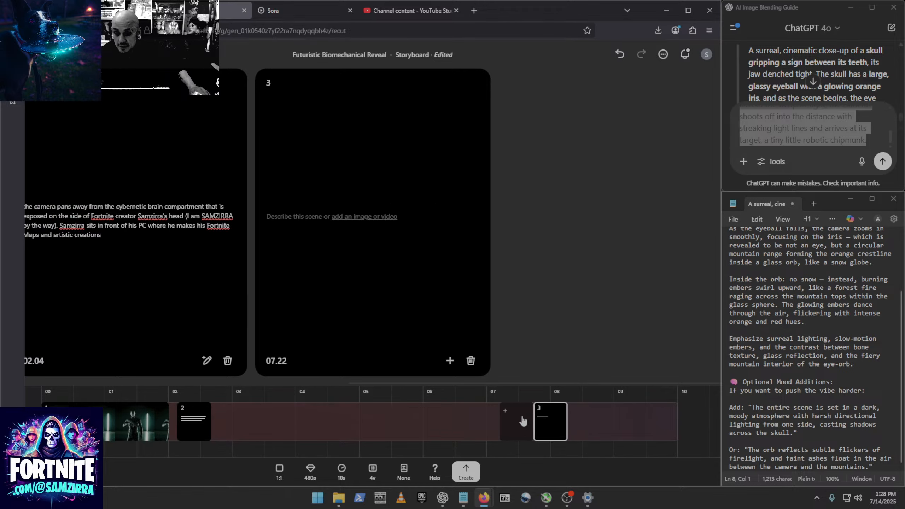
click(352, 218)
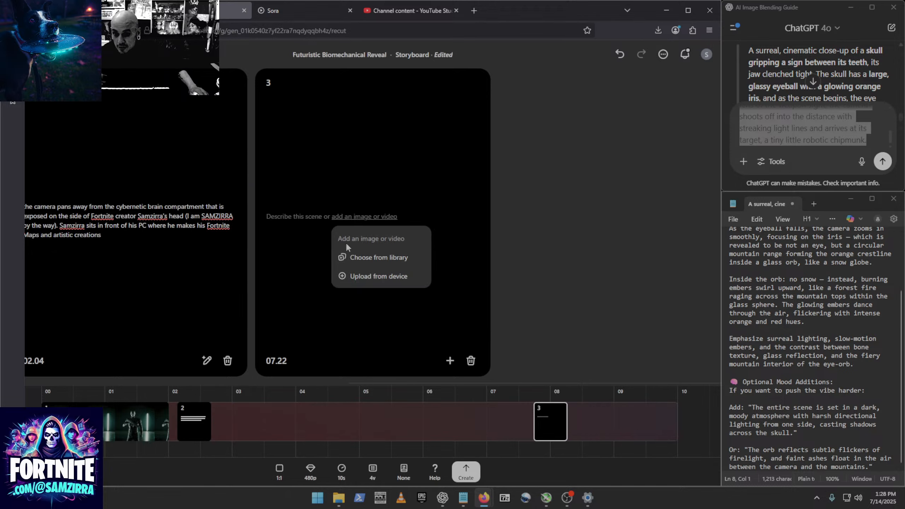
click(372, 257)
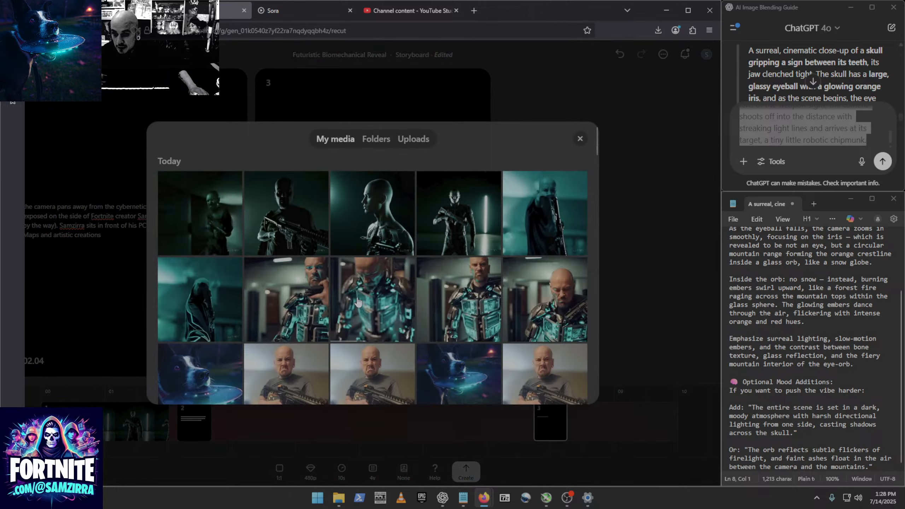
scroll(432, 280, down, 5)
scroll(432, 280, down, 10)
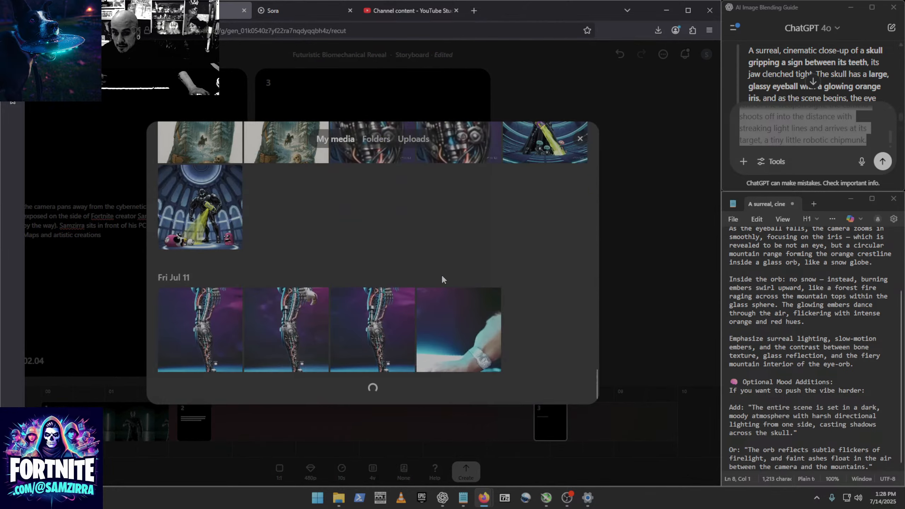
scroll(442, 279, down, 5)
scroll(442, 279, down, 10)
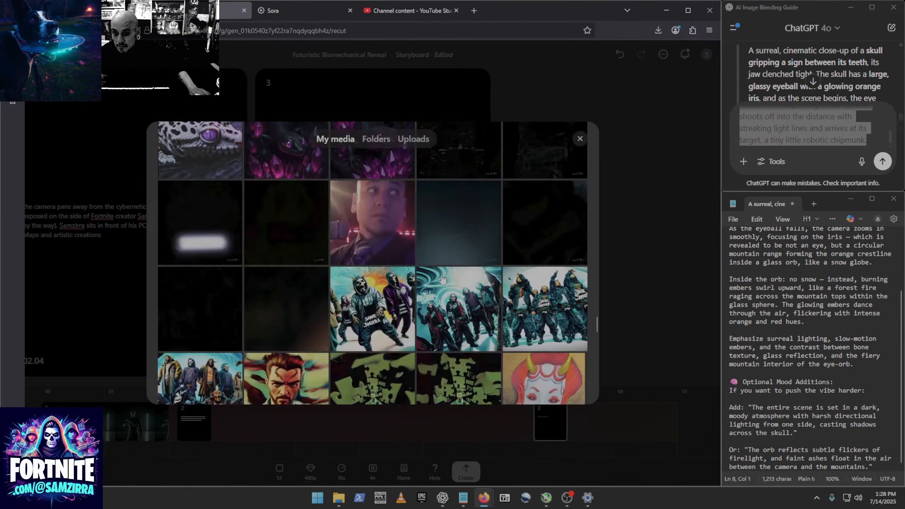
scroll(442, 279, down, 10)
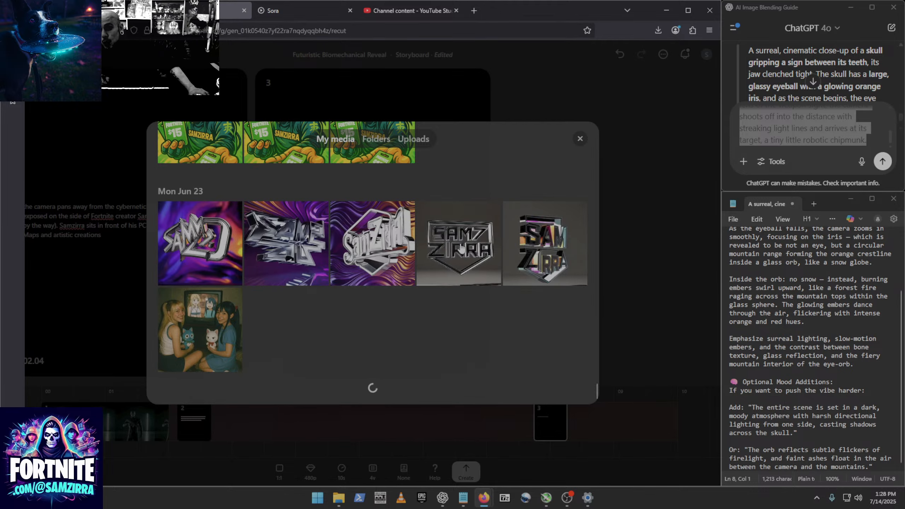
scroll(456, 241, down, 10)
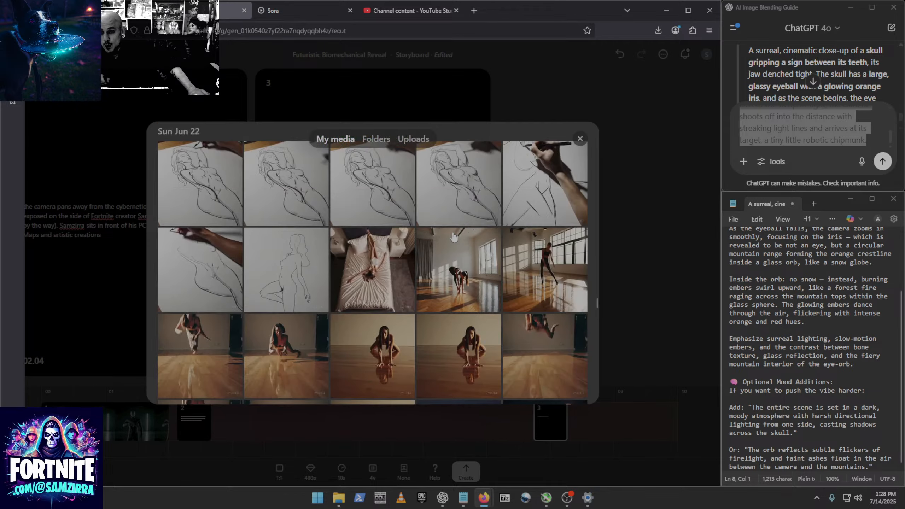
scroll(455, 236, down, 15)
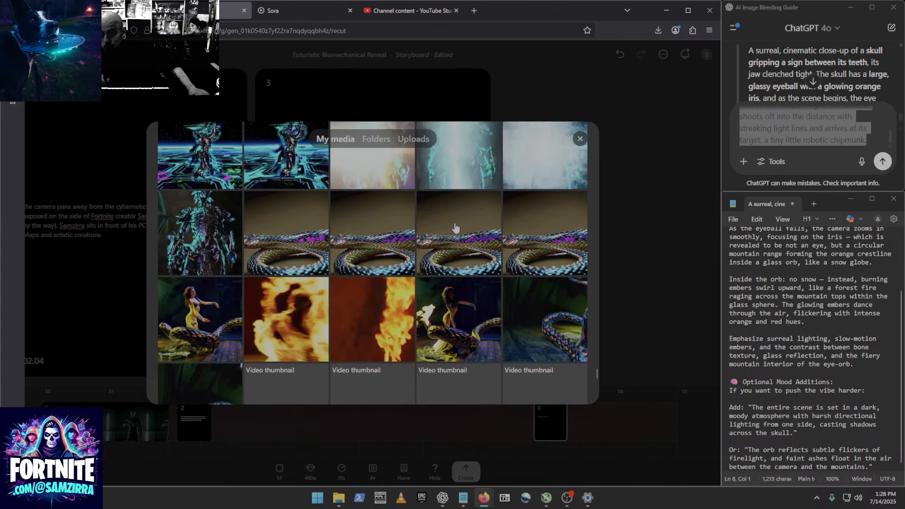
scroll(447, 229, down, 5)
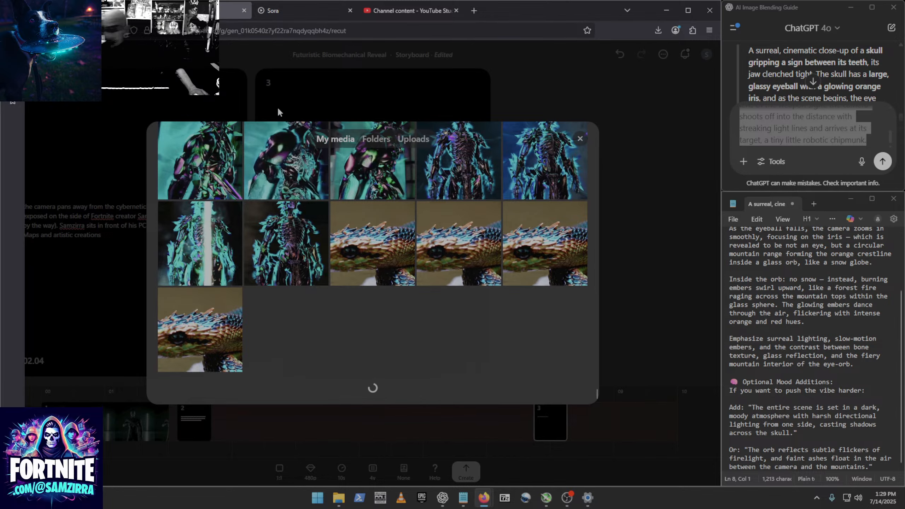
scroll(348, 205, down, 8)
scroll(347, 206, down, 20)
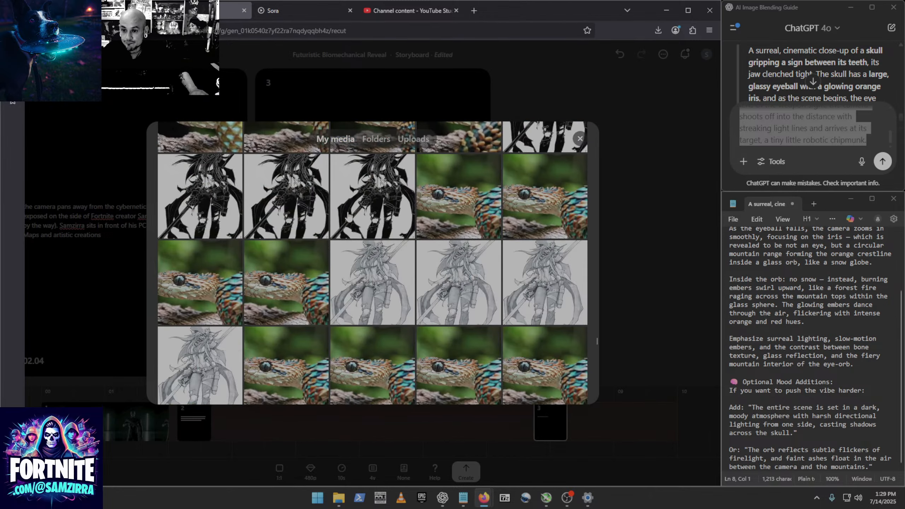
scroll(351, 216, down, 5)
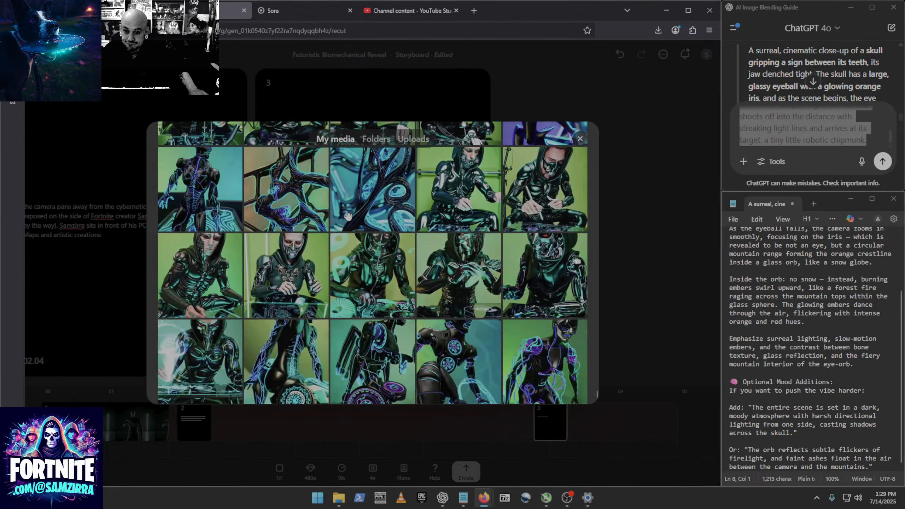
scroll(513, 287, down, 5)
scroll(514, 287, down, 10)
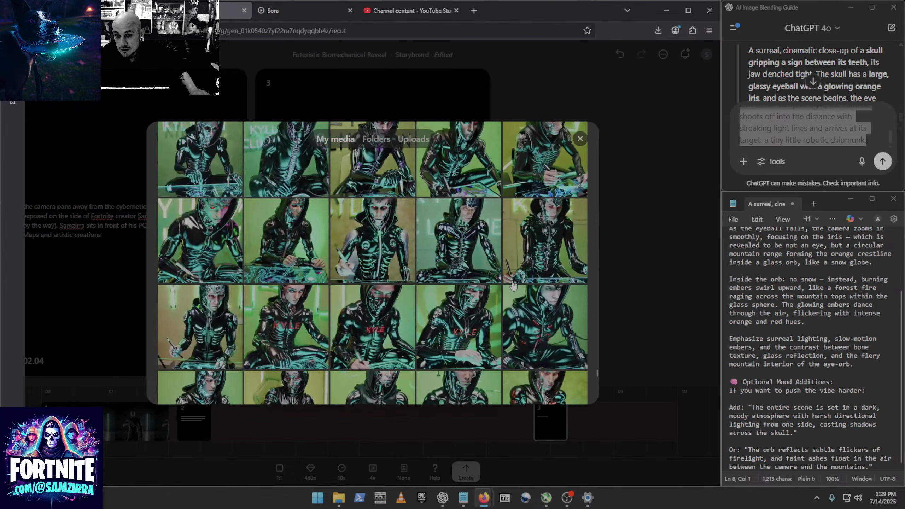
scroll(519, 282, down, 10)
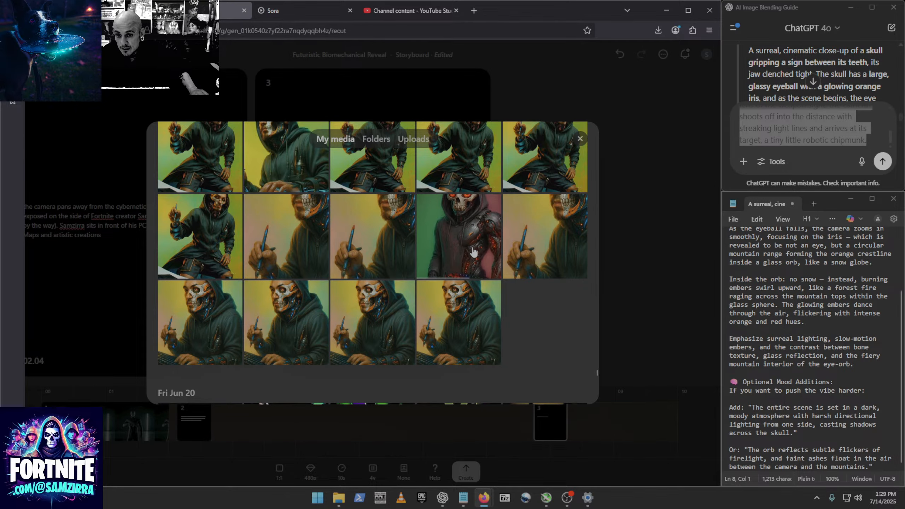
click(380, 257)
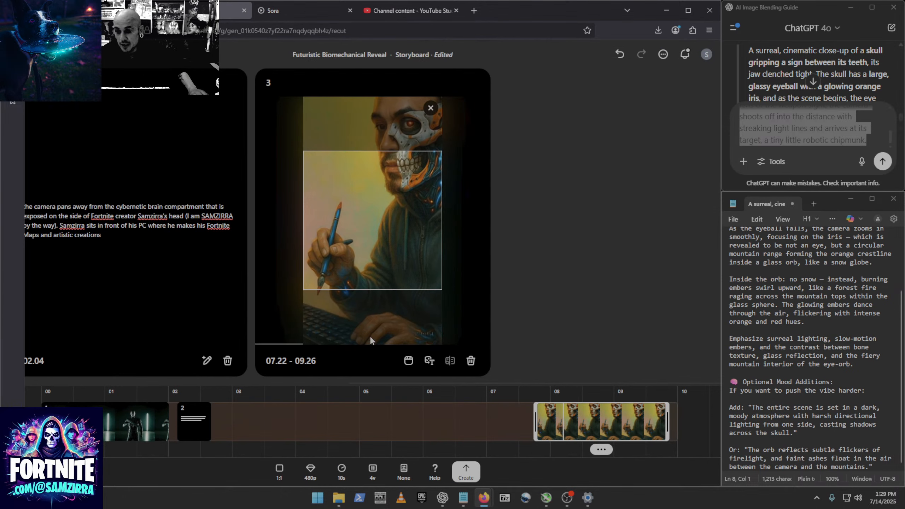
Crop the third scene's video to its upper part, place it at 07.18 - 10.00 with scene 2 at 02.24, and create the video.
drag(395, 274, 410, 221)
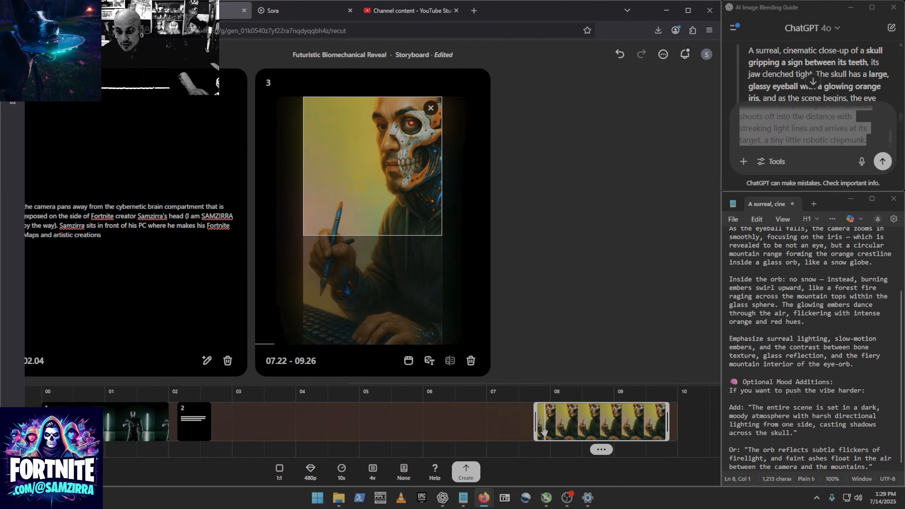
drag(624, 418, 676, 421)
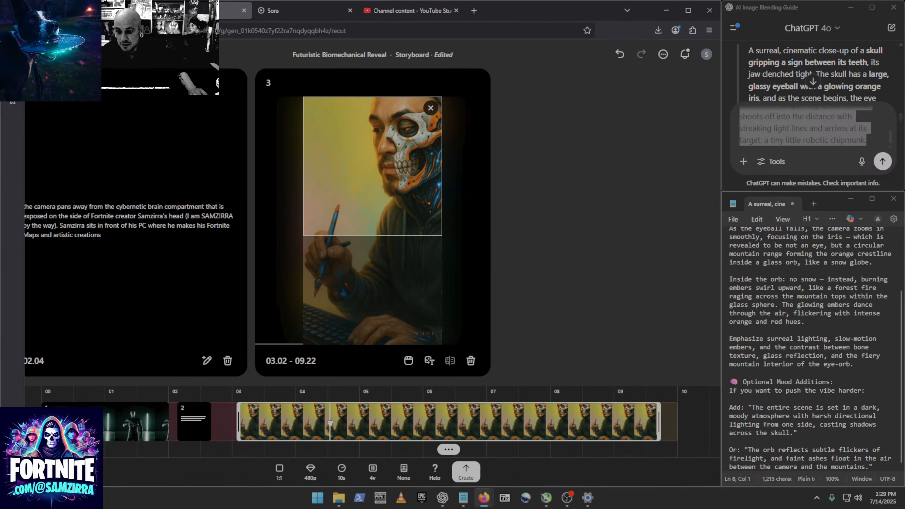
drag(332, 424, 349, 424)
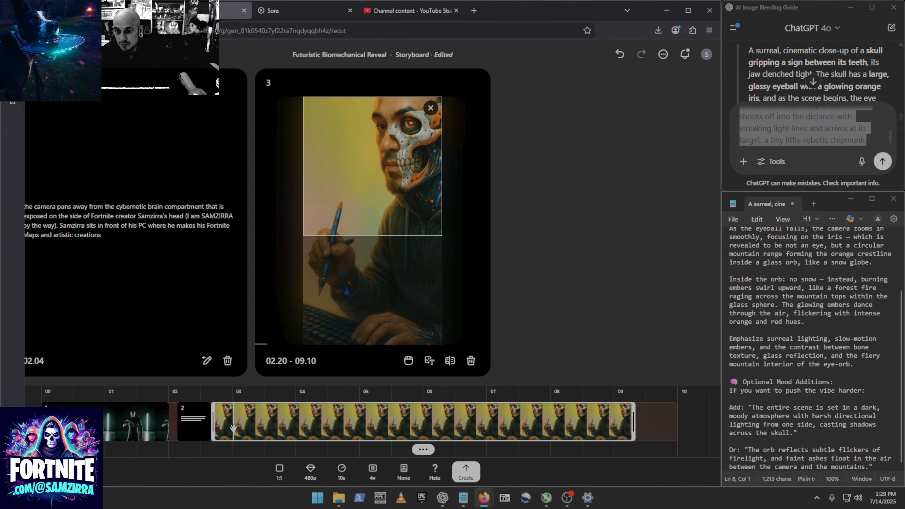
drag(236, 426, 279, 426)
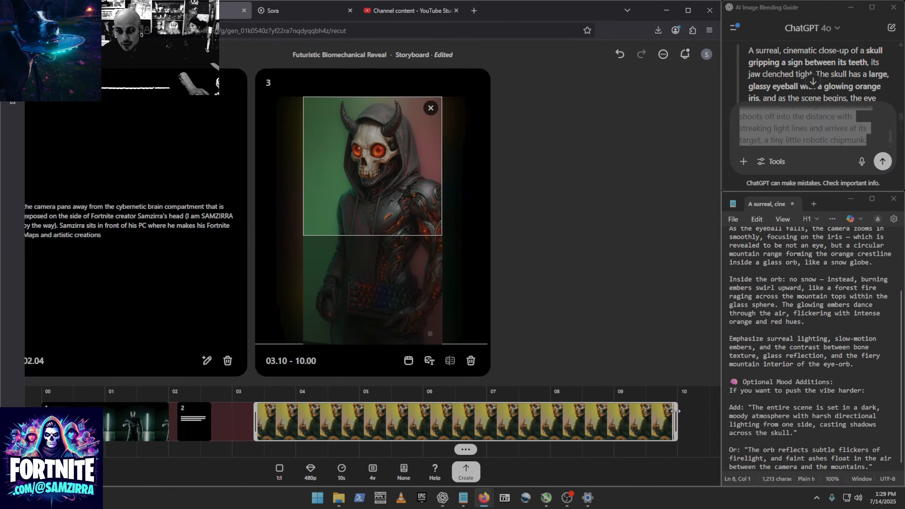
drag(673, 416, 336, 413)
drag(412, 420, 557, 427)
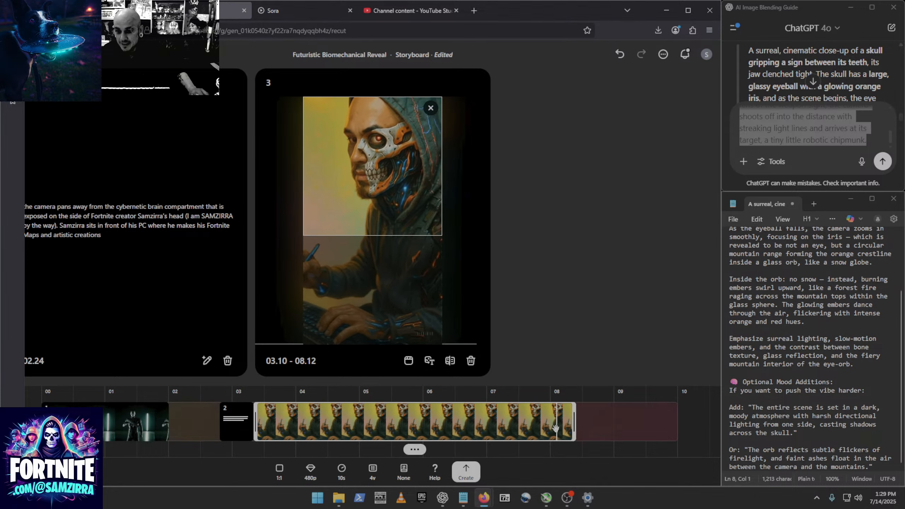
drag(257, 423, 632, 431)
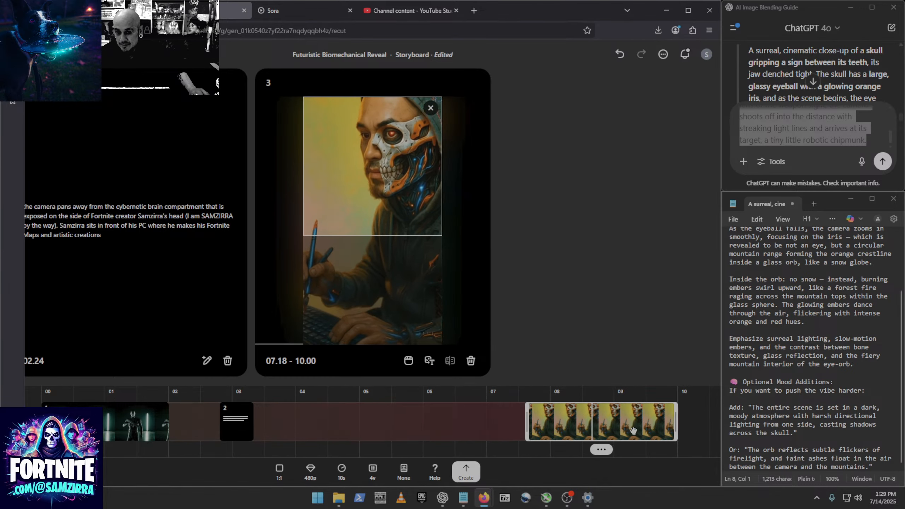
click(466, 474)
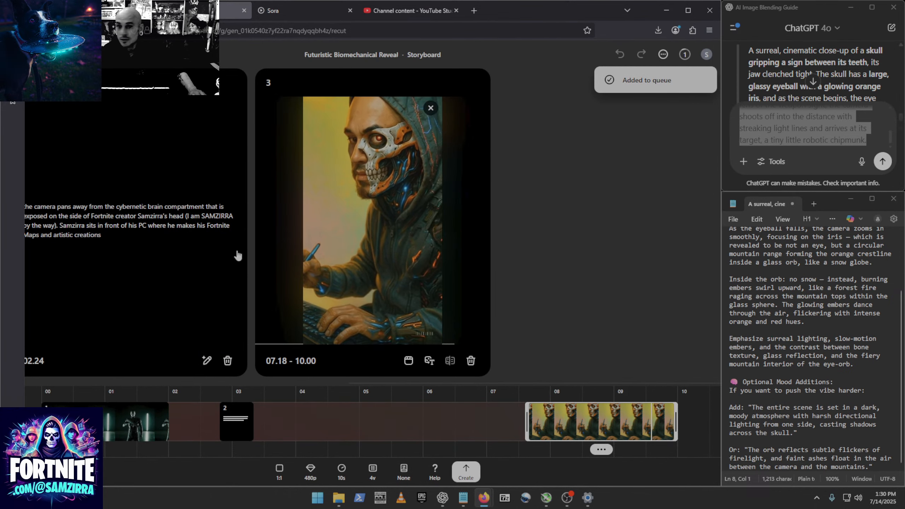
In the Colorful Characters browser tab, leave the storyboard and video view and return to the My media library.
click(96, 11)
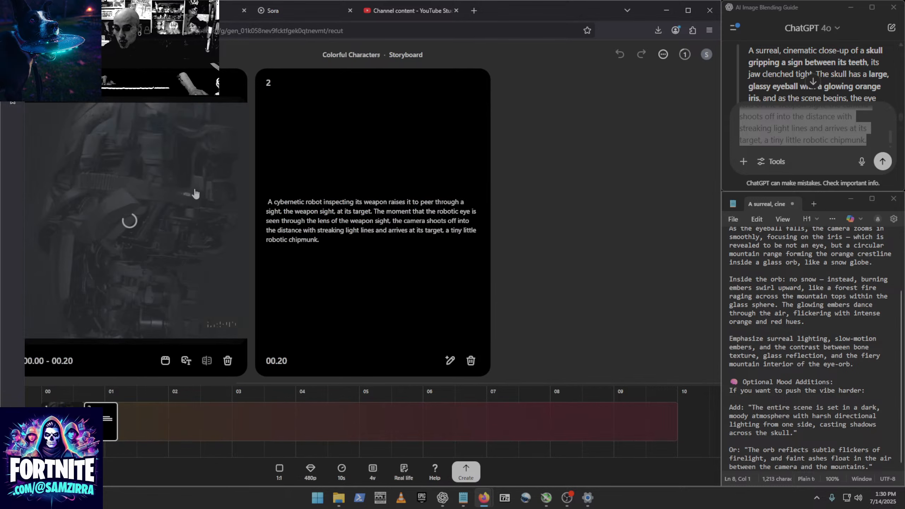
click(39, 55)
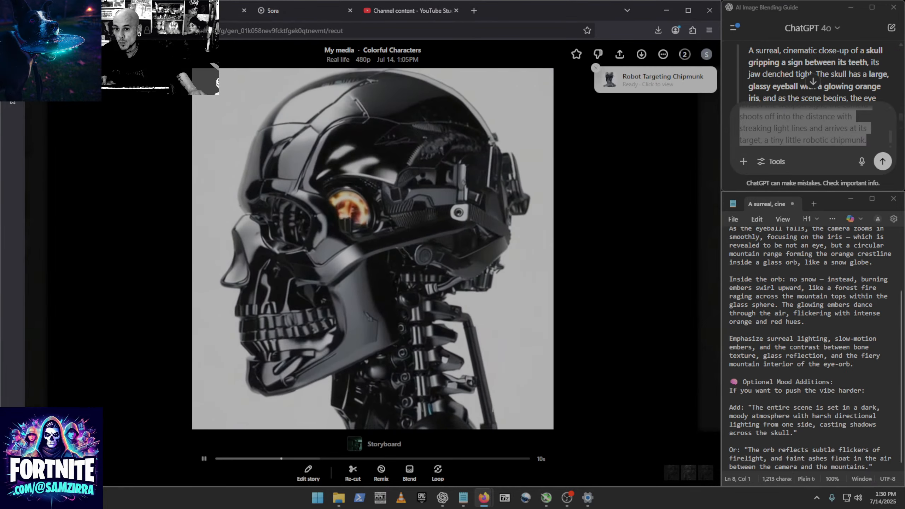
click(352, 473)
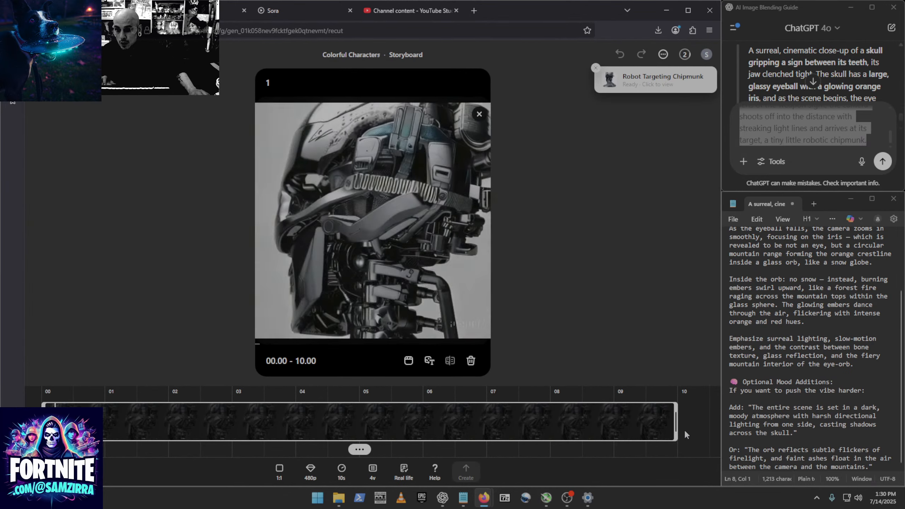
click(39, 54)
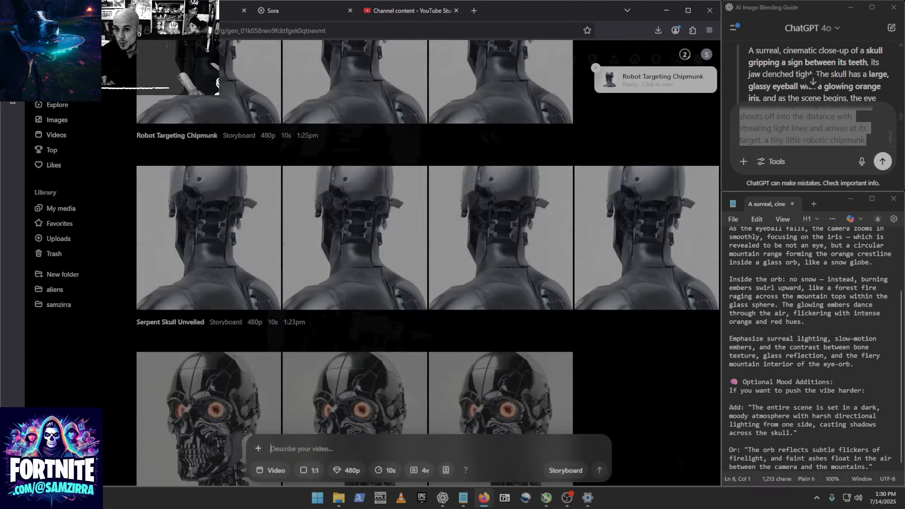
click(39, 54)
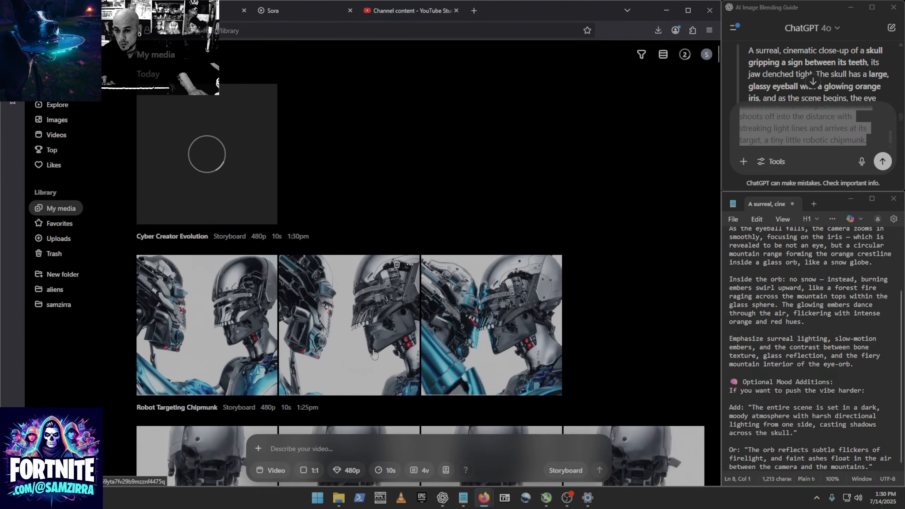
Re-cut the first Robot Targeting Chipmunk video to a 00.00 - 02.08 clip and add an empty second scene at 02.16.
click(167, 342)
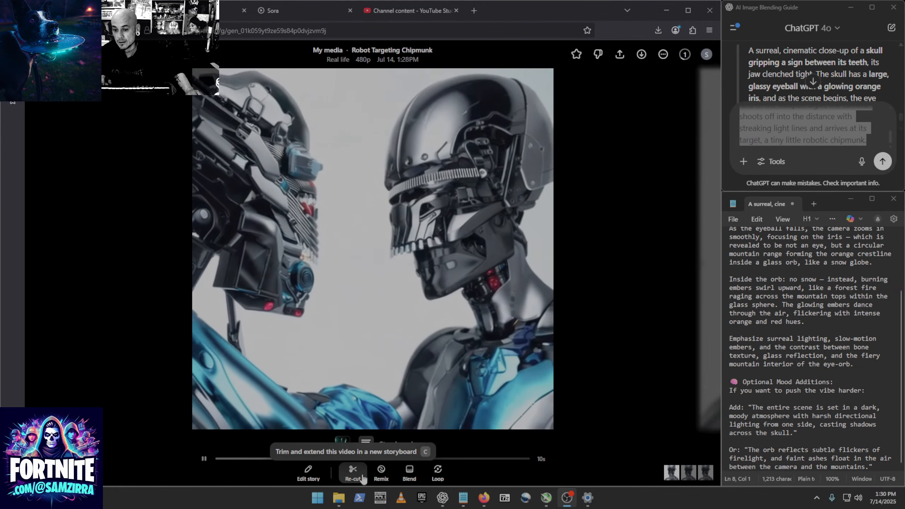
click(363, 477)
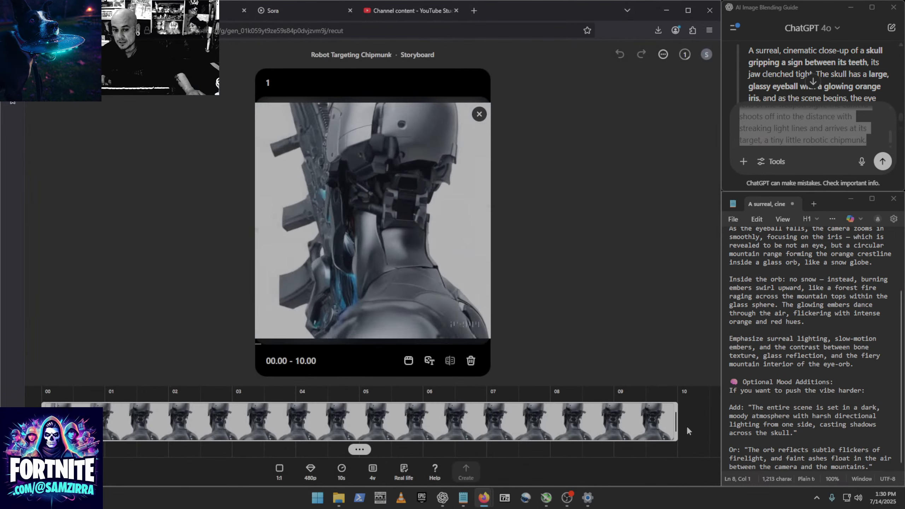
drag(682, 424, 173, 407)
click(206, 415)
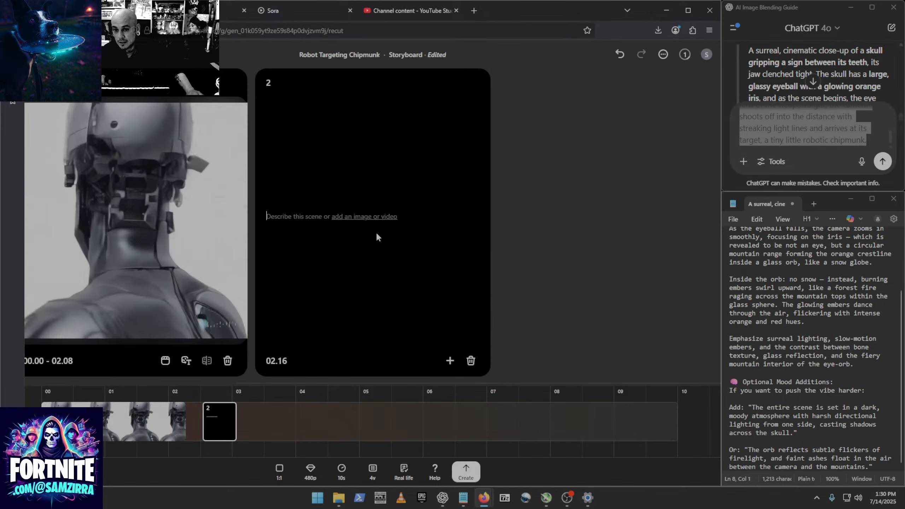
Describe scene 2 as "as the scene rotates the robotic figure transforms into a real life Grateful Dead Style Skeleton" and try to create the video.
click(348, 217)
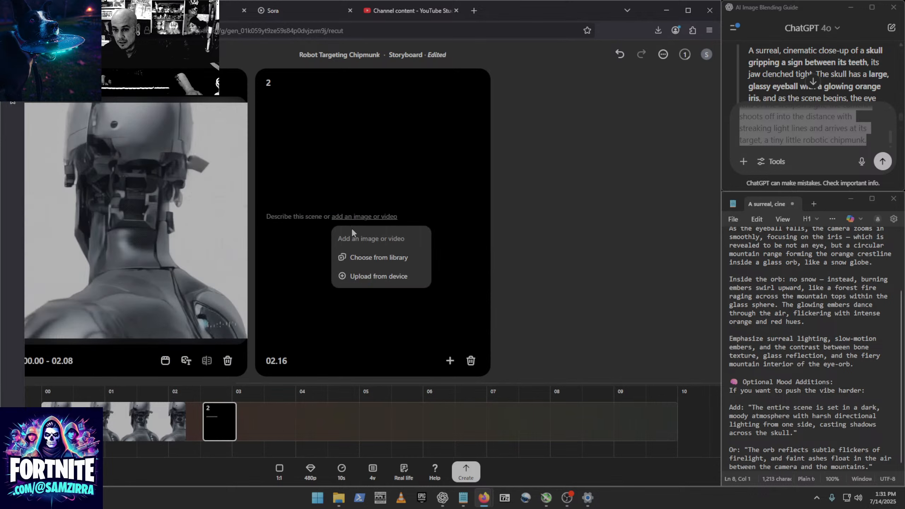
click(345, 217)
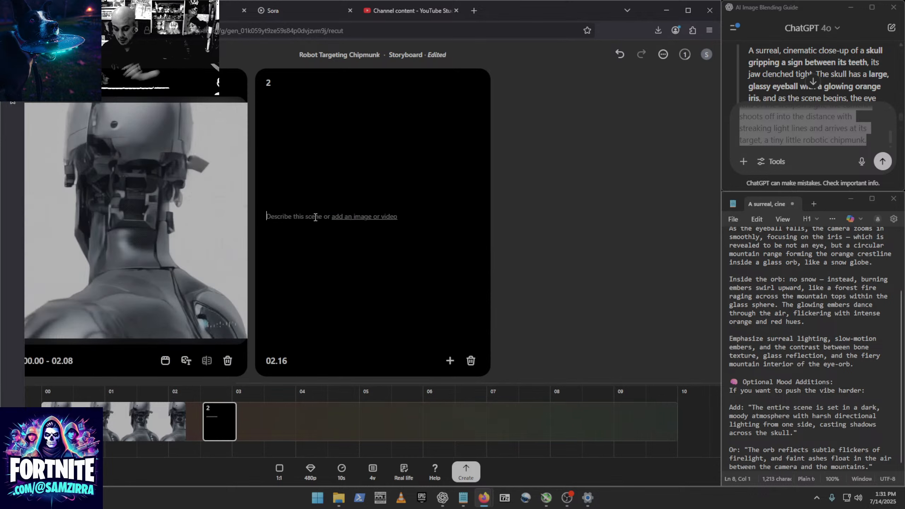
text(a)
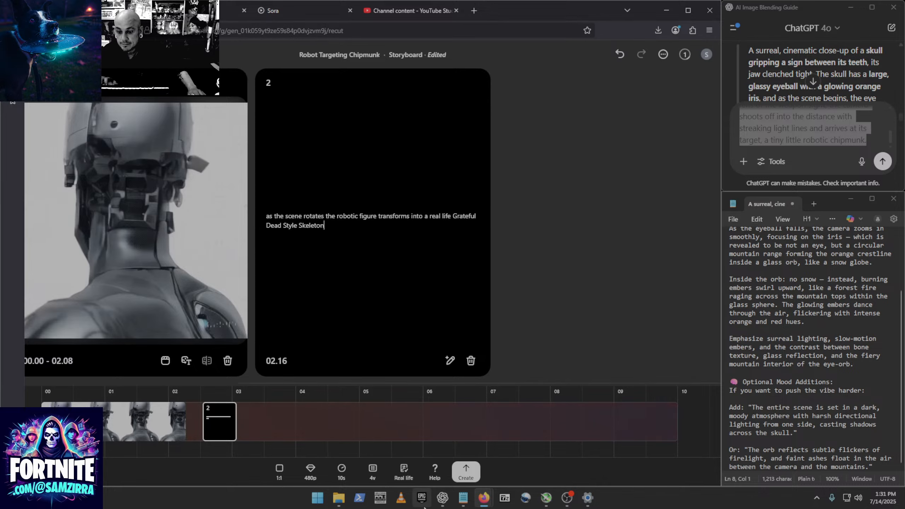
click(472, 480)
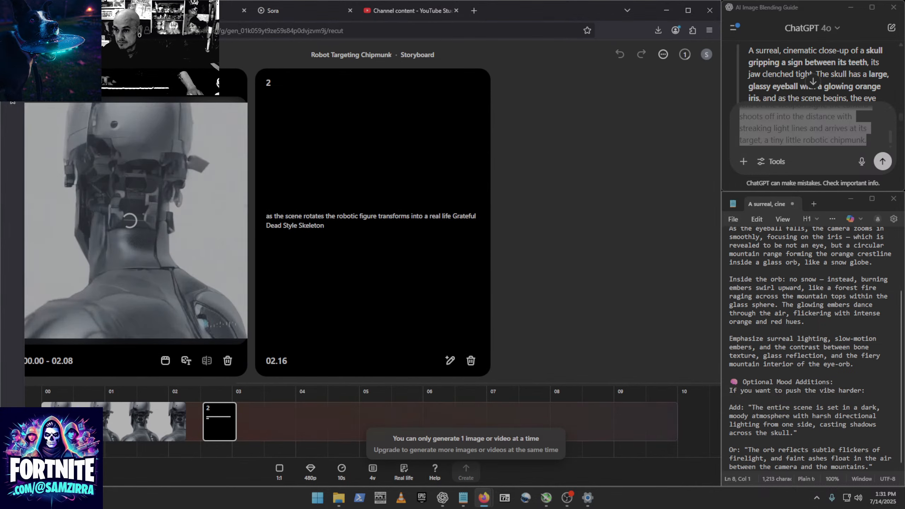
Leave the storyboard for the My media library and watch another Robot Targeting Chipmunk video.
click(38, 54)
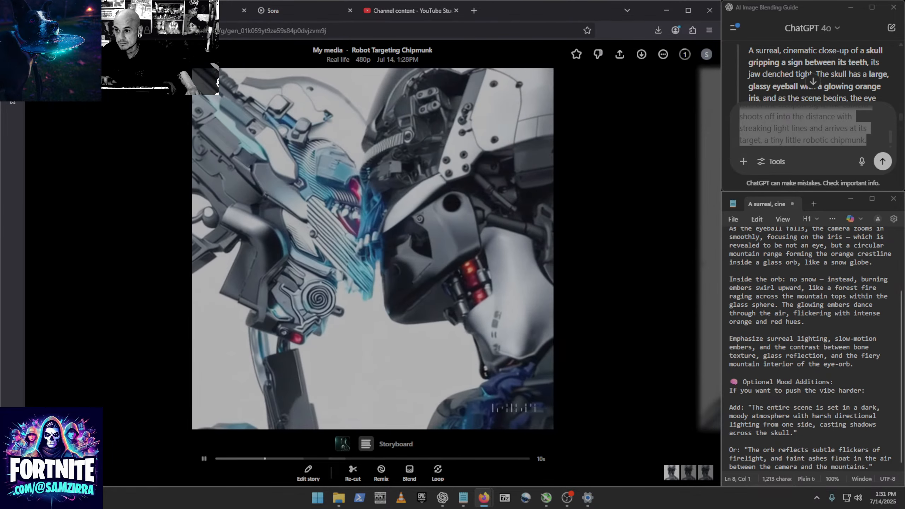
click(39, 54)
click(497, 343)
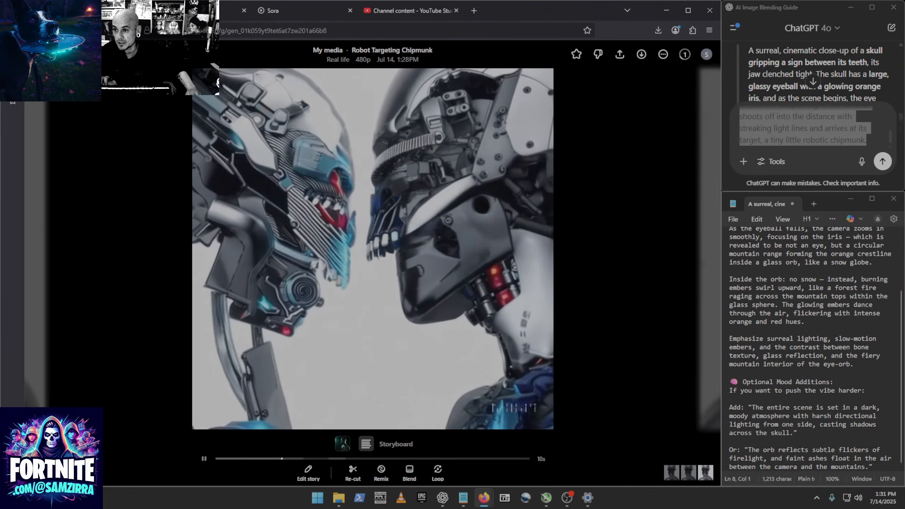
key(alt+Left)
scroll(475, 409, down, 3)
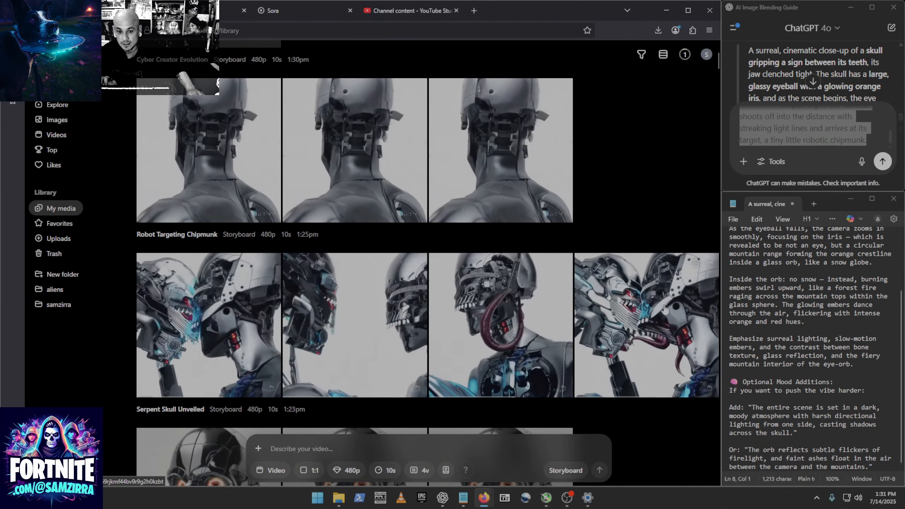
Watch the fourth and second Serpent Skull Unveiled videos and return to the library.
click(612, 307)
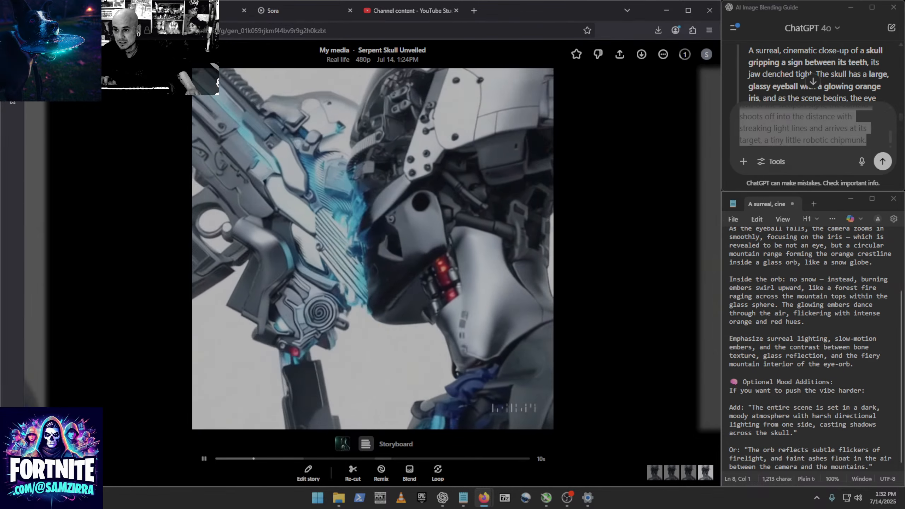
key(Escape)
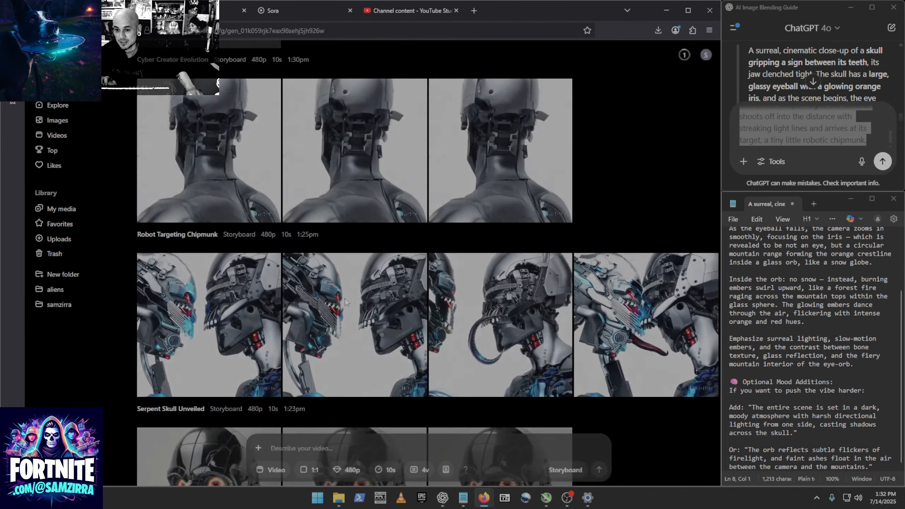
click(345, 298)
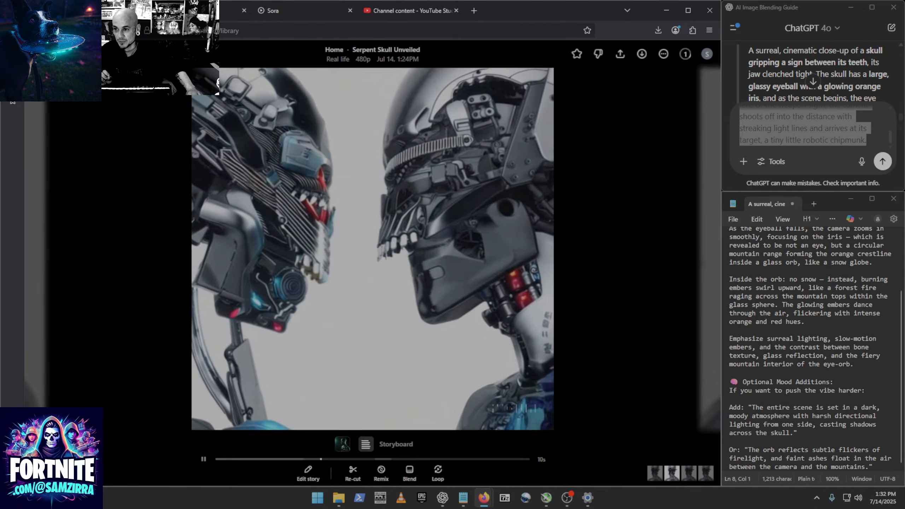
click(165, 307)
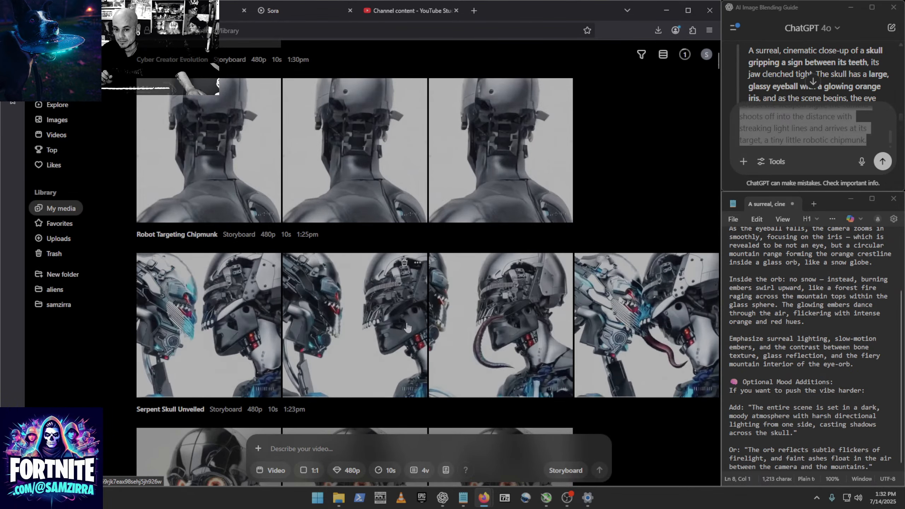
Open the third Serpent Skull Unveiled video, check the footage near its end, and download it.
click(501, 306)
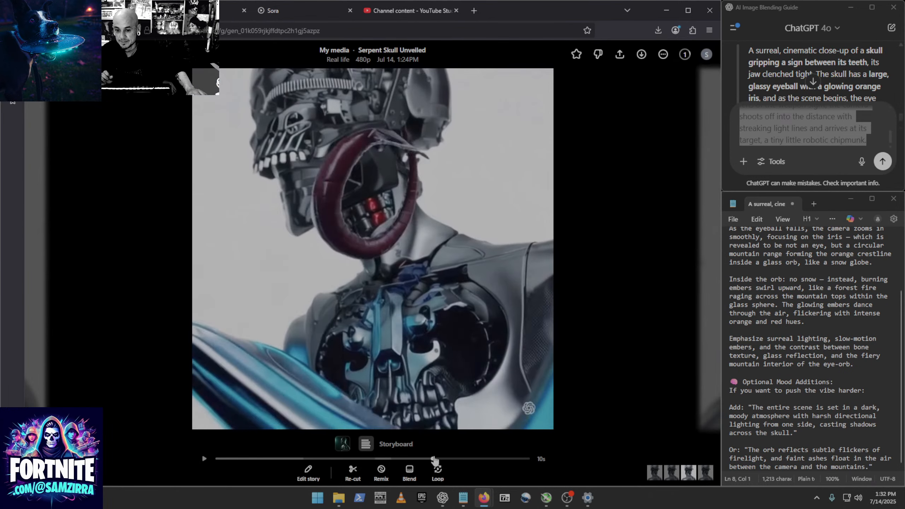
drag(434, 460, 494, 459)
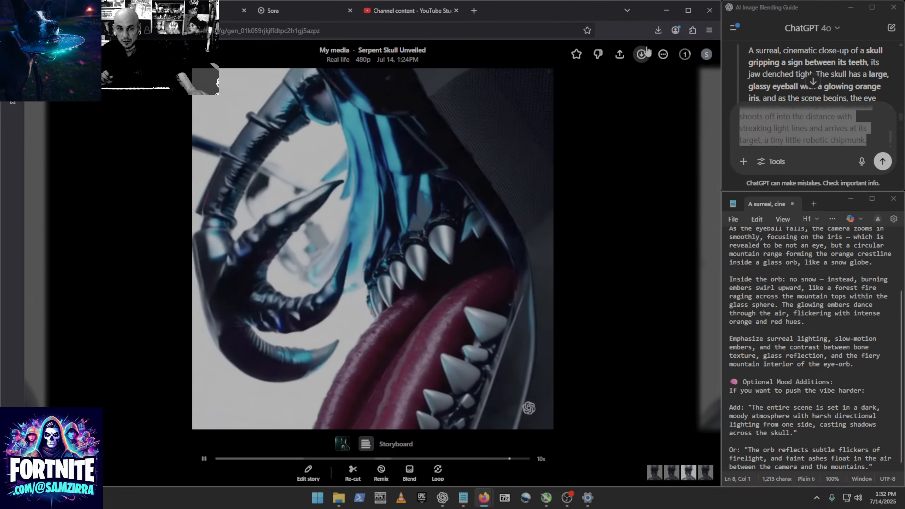
click(642, 53)
click(620, 98)
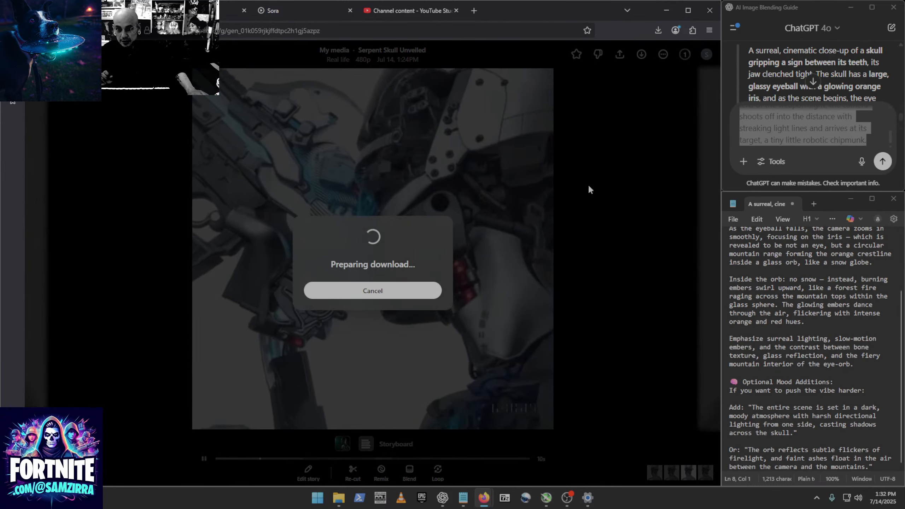
click(409, 290)
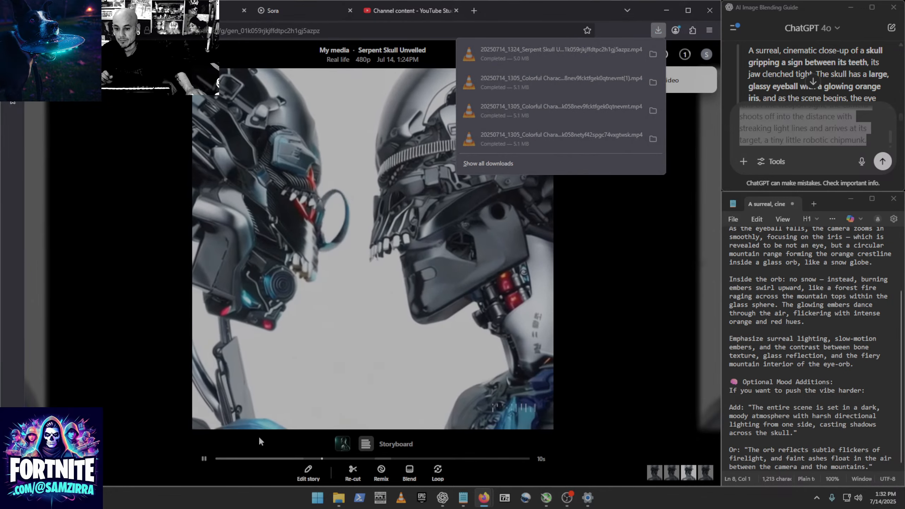
Re-cut the third Serpent Skull Unveiled video to a 00.00 - 01.26 clip and add an empty second scene at 02.04.
drag(233, 461, 420, 462)
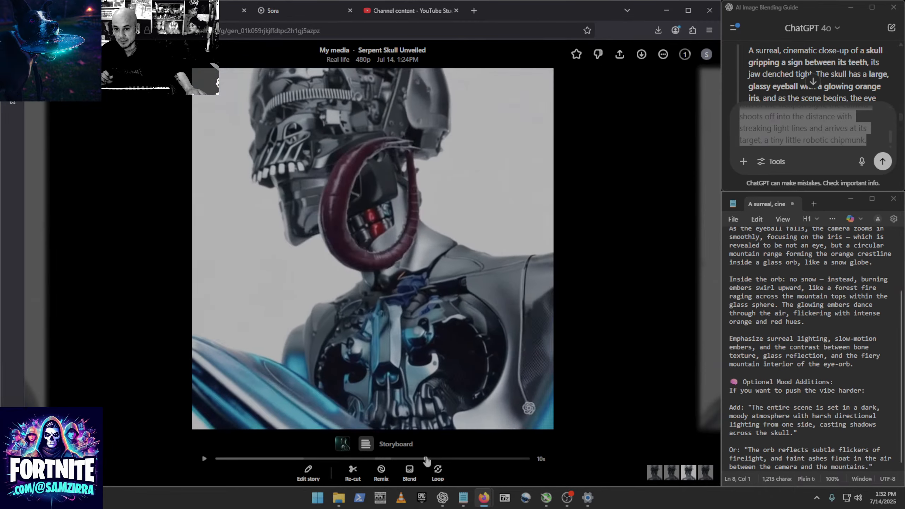
drag(378, 454, 477, 462)
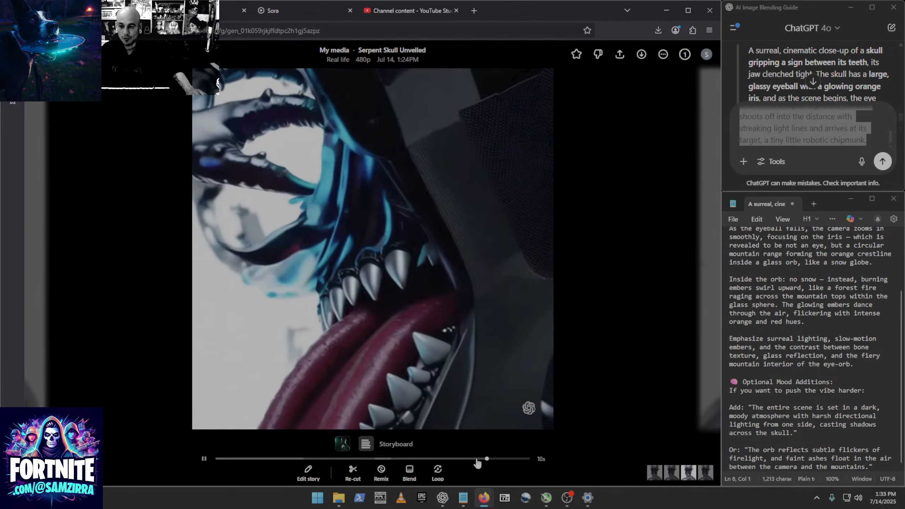
click(352, 473)
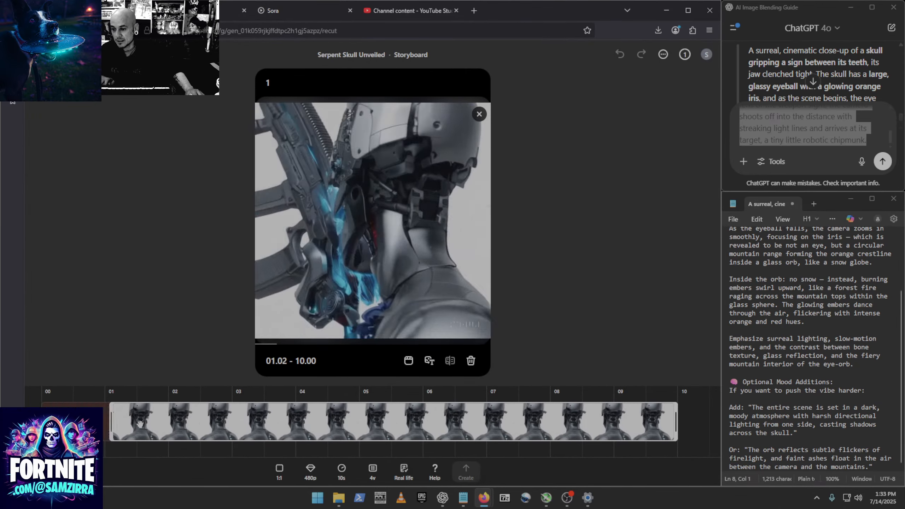
drag(140, 424, 605, 426)
drag(696, 424, 696, 423)
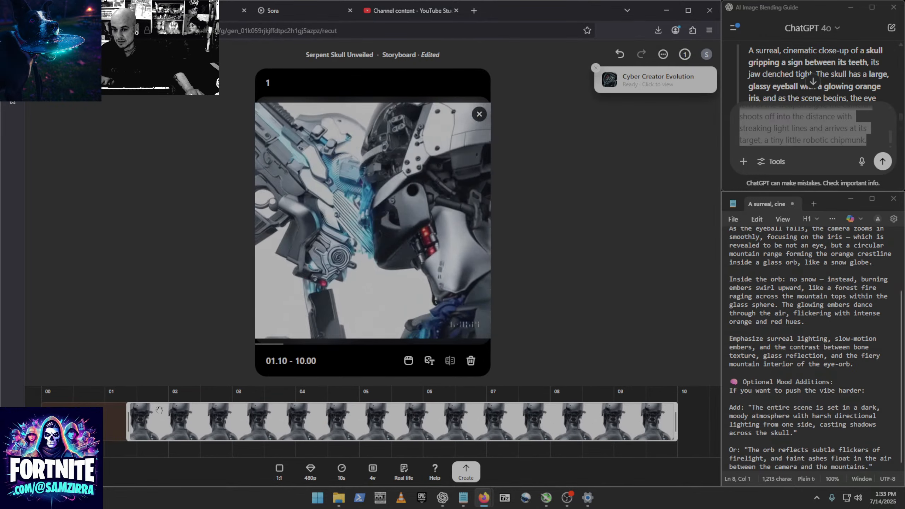
drag(159, 410, 539, 415)
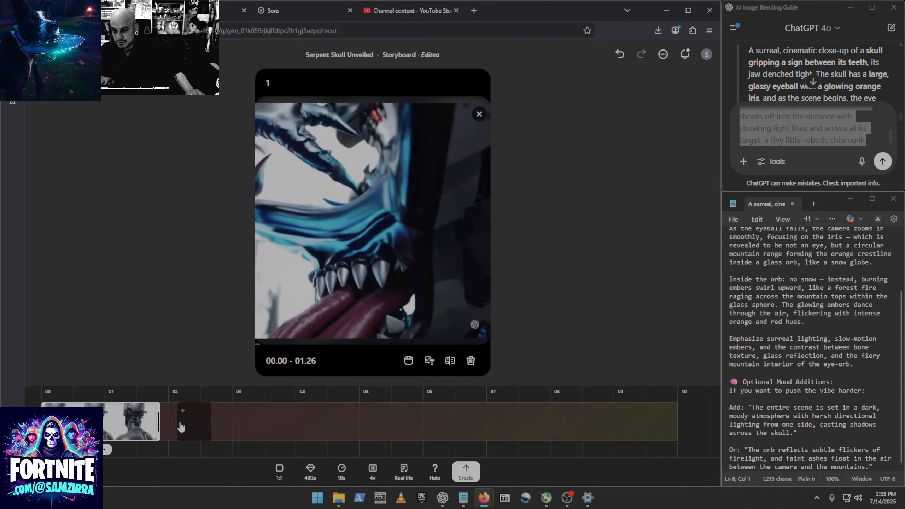
click(180, 426)
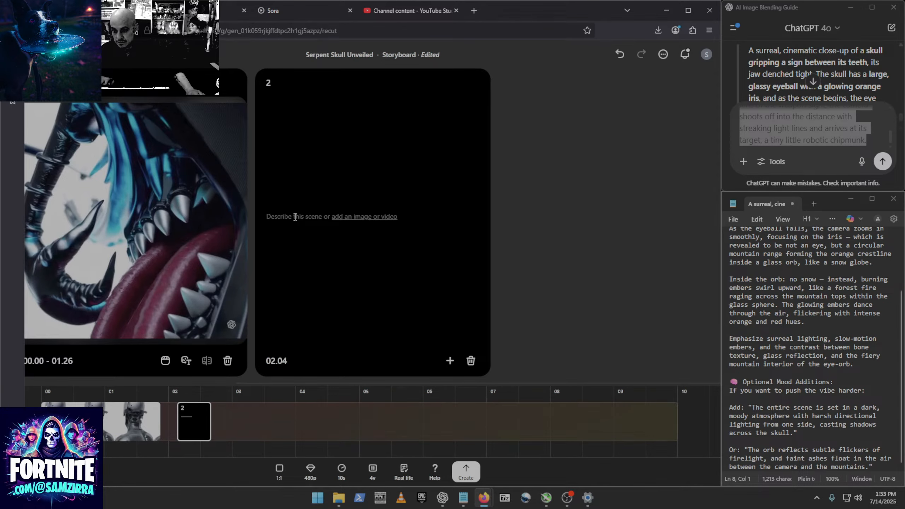
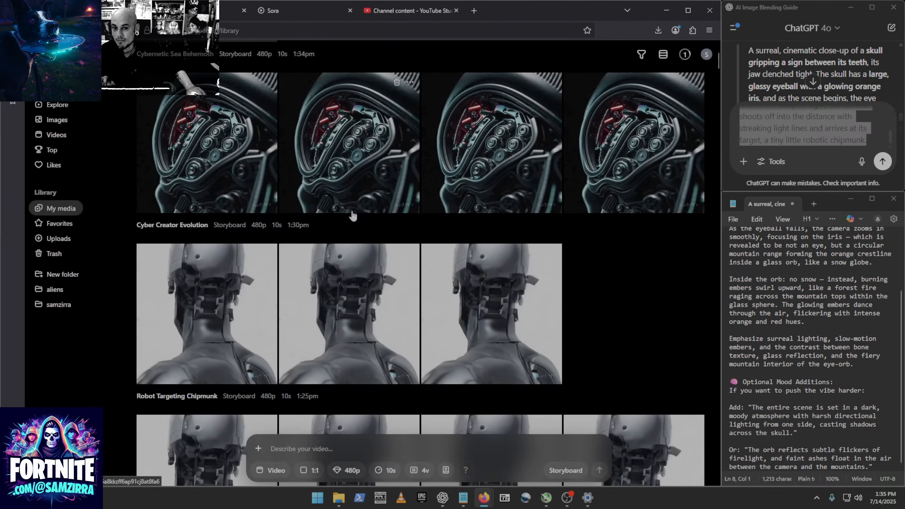
In the My media library, open the third Cyber Creator Evolution video and download it.
scroll(353, 215, up, 5)
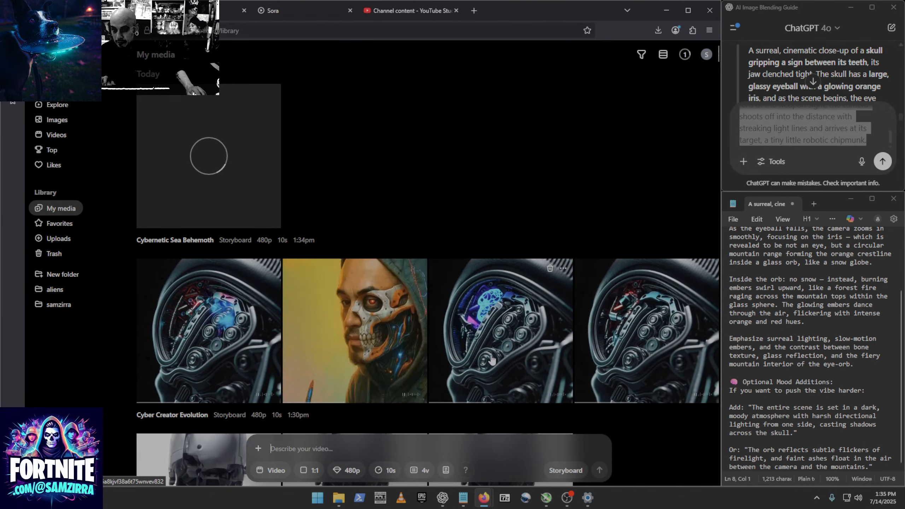
click(492, 359)
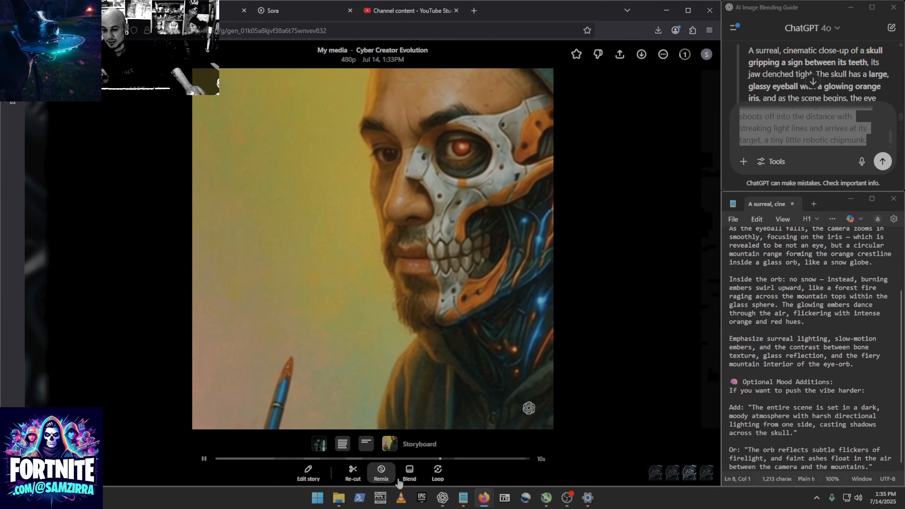
click(641, 55)
click(619, 98)
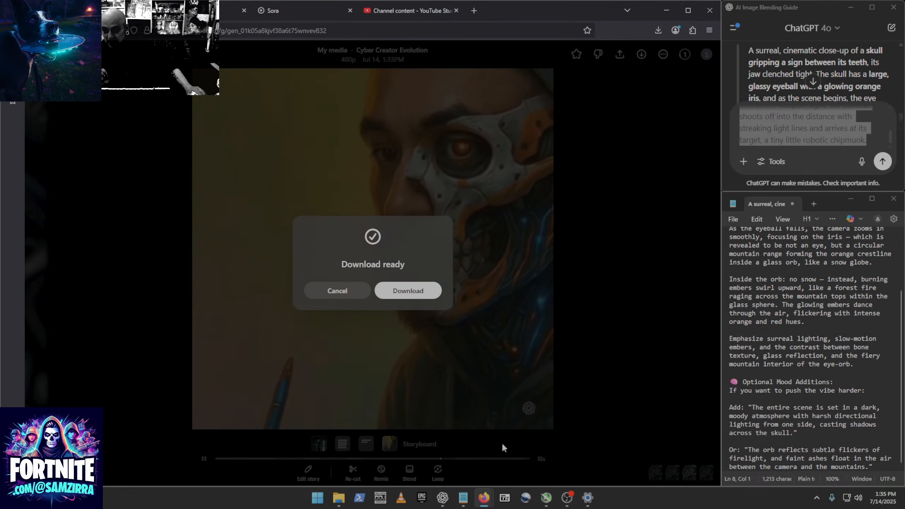
click(408, 291)
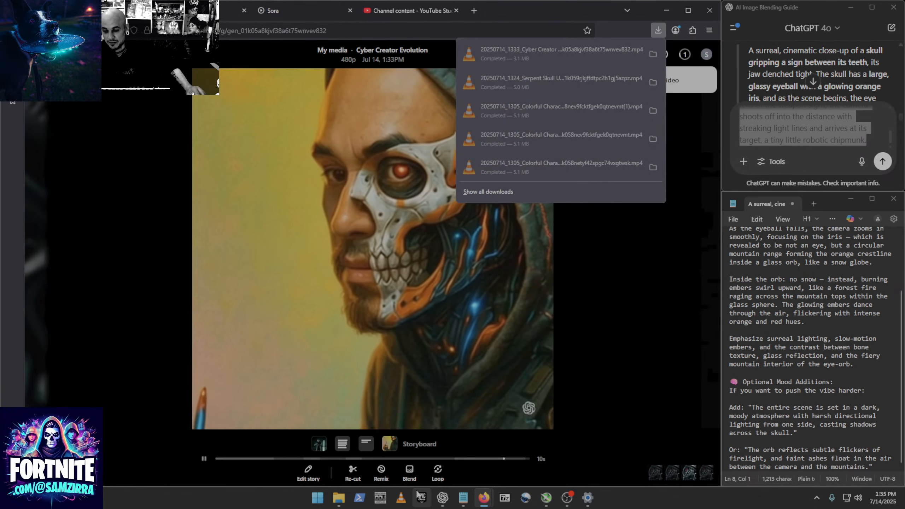
Re-cut the Cyber Creator Evolution video to its closing portion as a 00.00 - 01.18 clip.
click(352, 472)
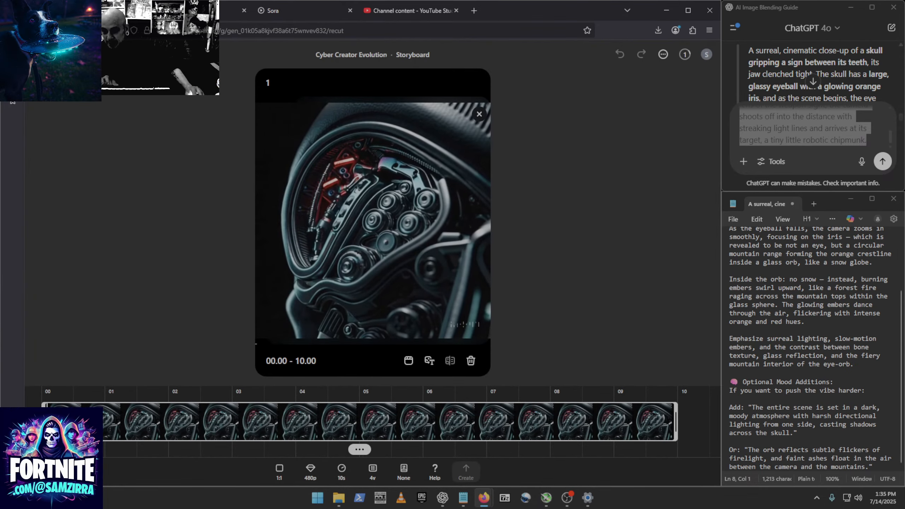
drag(43, 420, 22, 397)
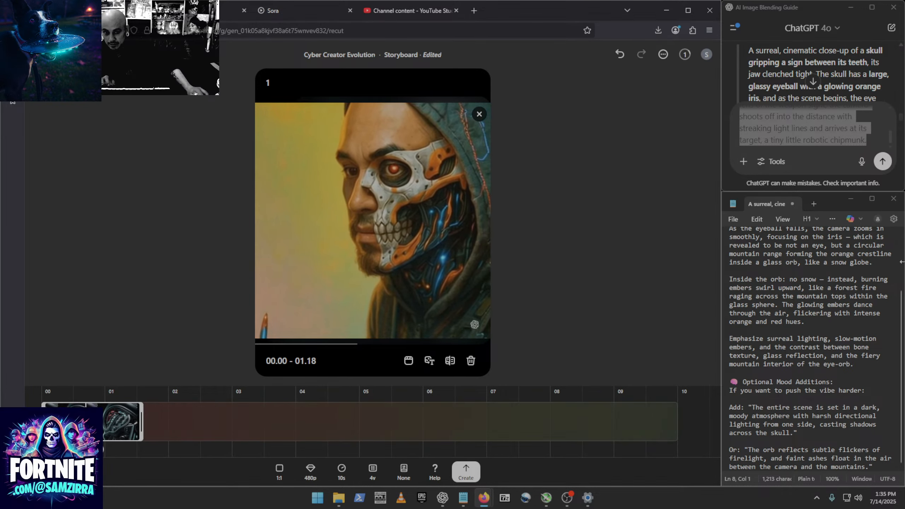
Dictate a ChatGPT prompt about an artist with exposed bone and cybernetics on his face and neck starting to grin as blue light illuminates the insides.
click(861, 162)
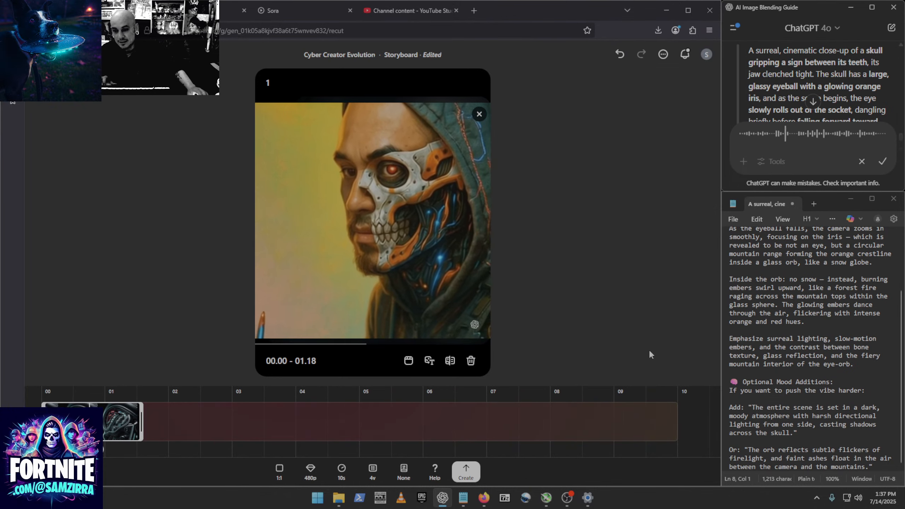
click(882, 161)
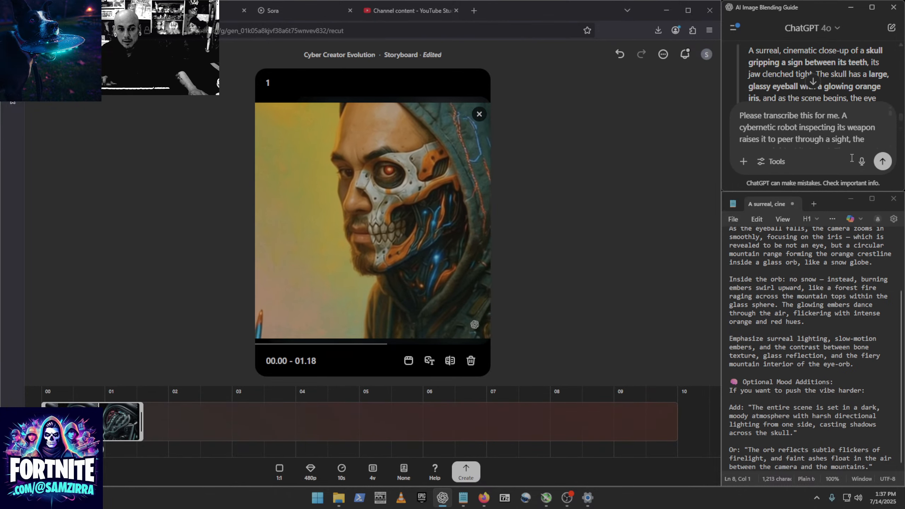
click(862, 161)
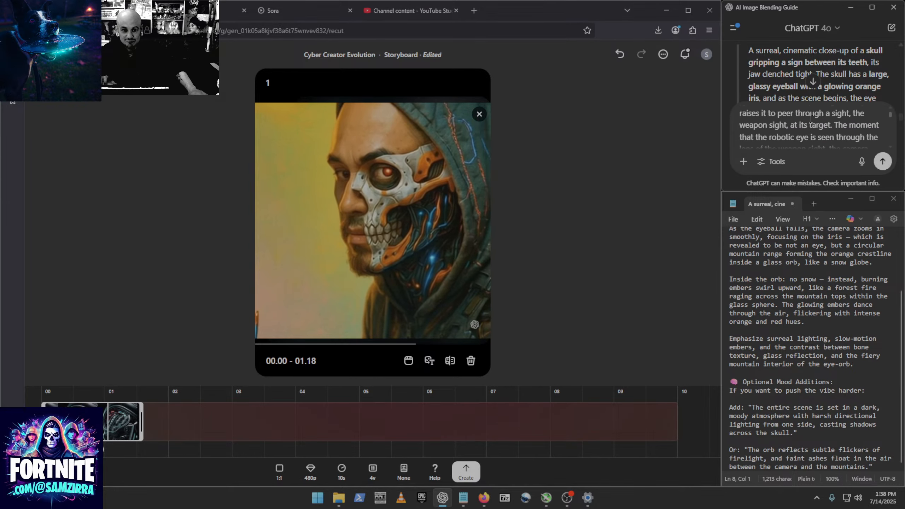
Read through the dictated text in the ChatGPT message box to examine how the artist scene was transcribed.
scroll(811, 118, up, 3)
scroll(788, 127, down, 3)
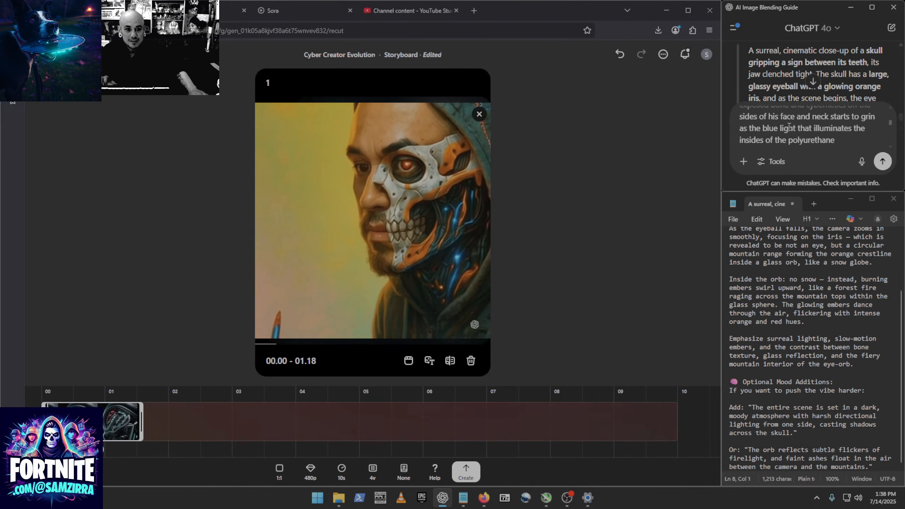
scroll(788, 126, down, 1)
scroll(788, 127, up, 1)
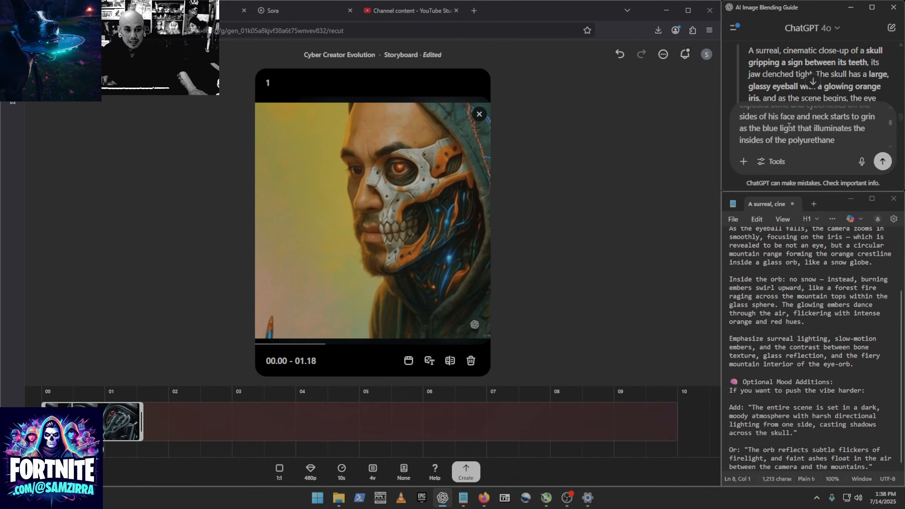
scroll(789, 127, down, 1)
scroll(789, 127, up, 1)
scroll(789, 126, up, 1)
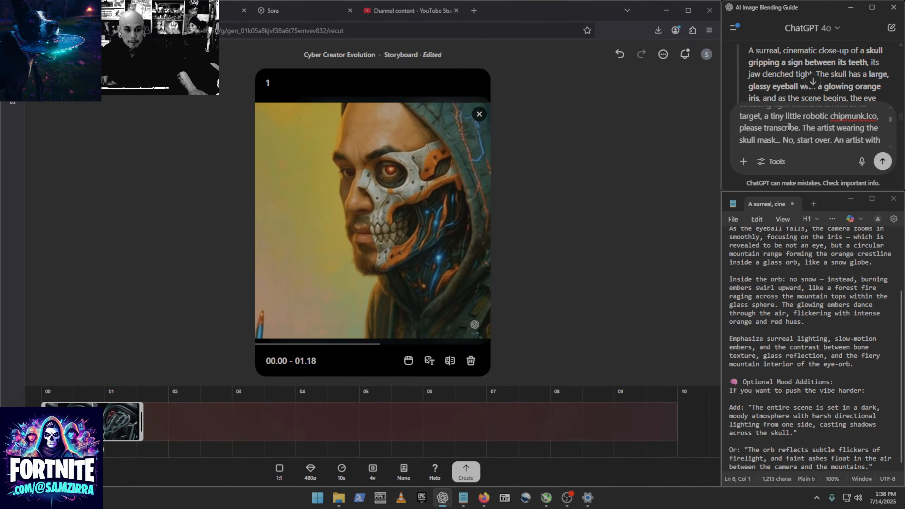
scroll(789, 126, down, 2)
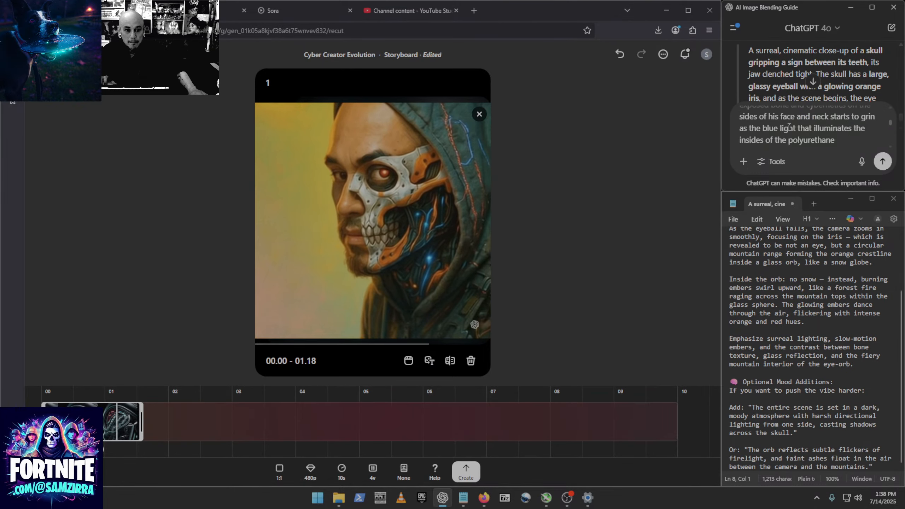
Copy the dictated text, starting from "A cybernetic robot", out of the ChatGPT message into a new storyboard scene at 01.22.
scroll(789, 127, down, 1)
scroll(789, 127, down, 1)
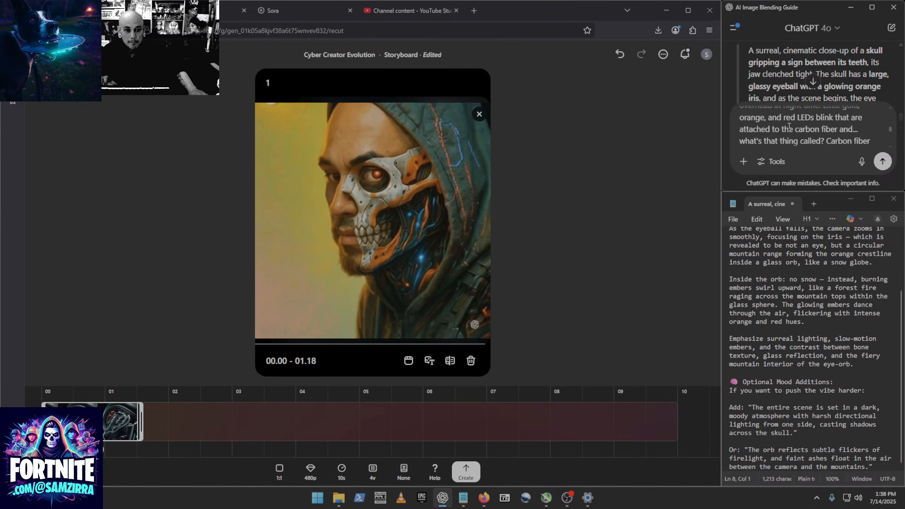
scroll(788, 127, down, 1)
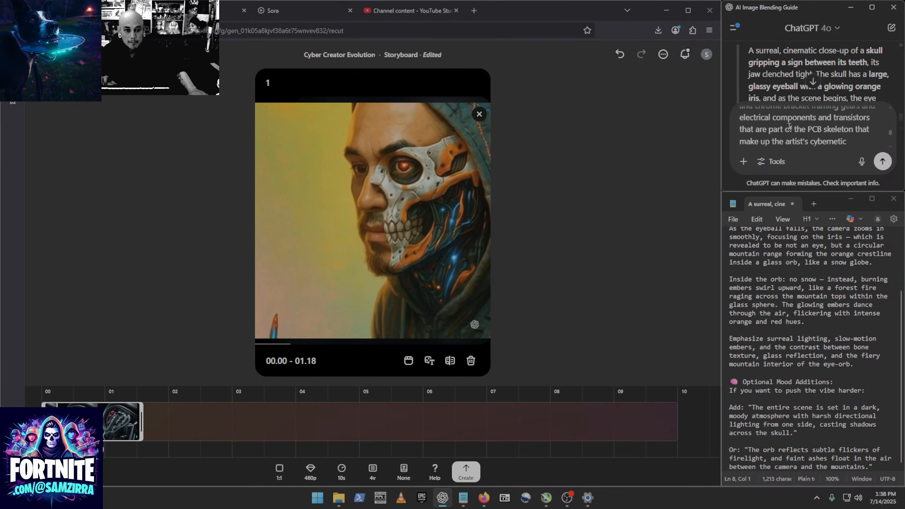
scroll(789, 128, down, 1)
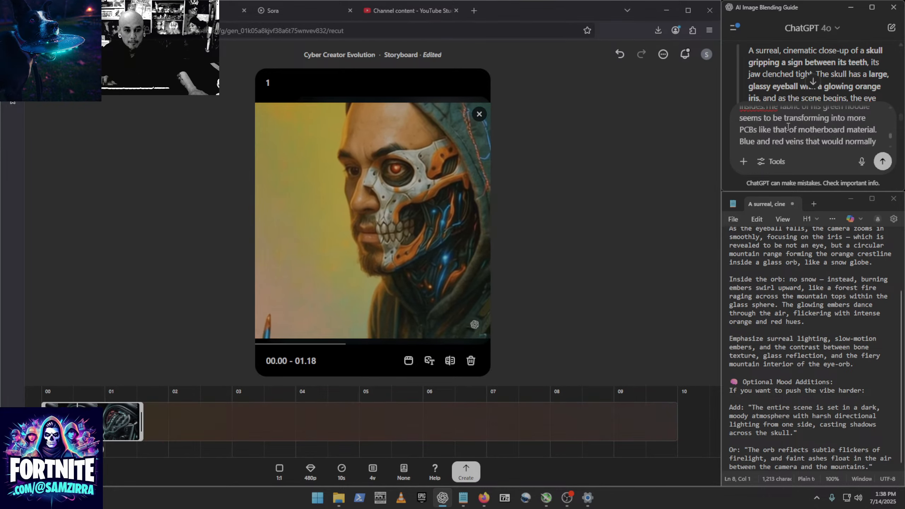
scroll(789, 127, down, 2)
scroll(766, 123, up, 10)
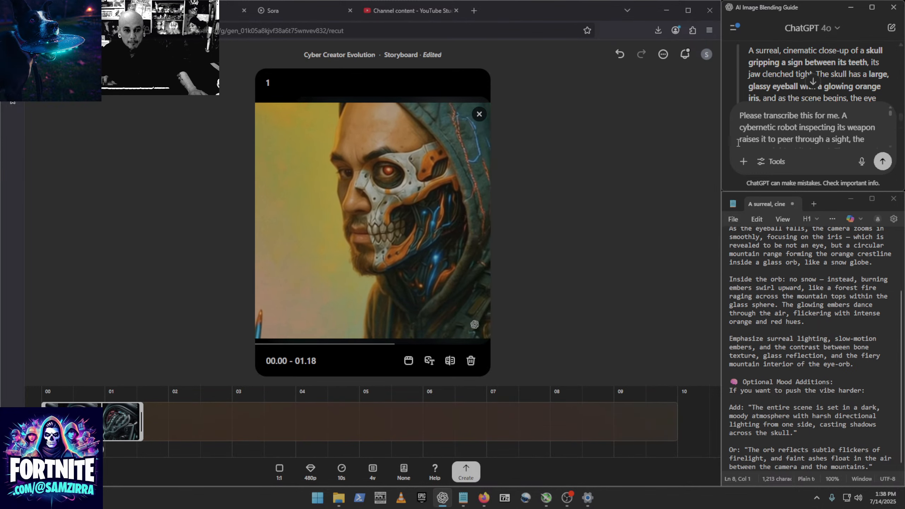
drag(842, 116, 863, 221)
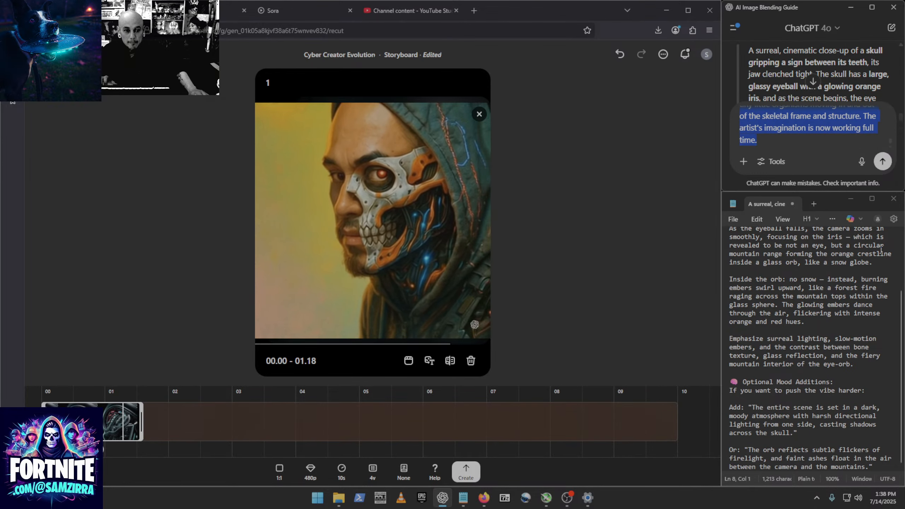
click(155, 426)
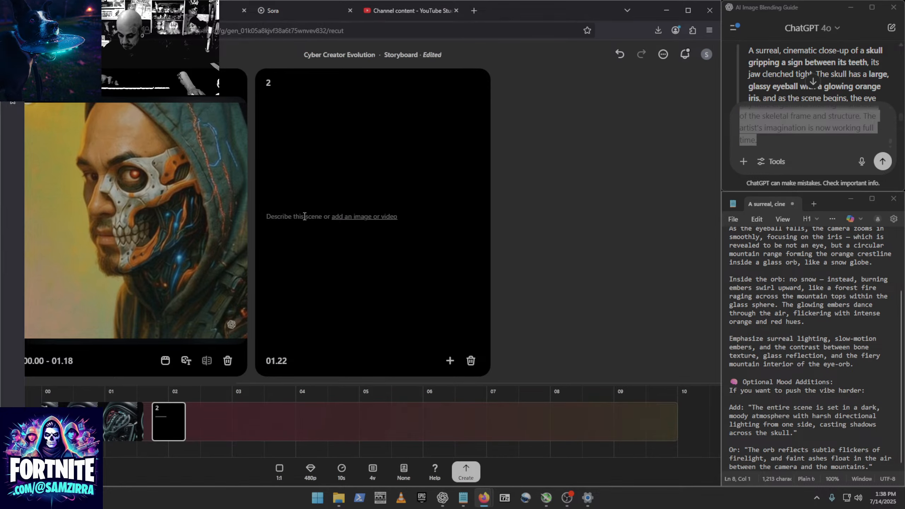
text(A cybernetic robot inspecting its weapon raises it to peer through a sight, the weapon sight, at its target. The moment that the robotic eye is seen through the lens of the weapon sight, the camera shoots off into the distance with streaking light lines and arrives at its target, a tiny little robotic chipmunk.Ico, please transcribe. The artist wearing the skull mask... No, start over. An artist with exposed bone and cybernetics on the sides of his face and neck starts to grin as the blue light that illuminates the insides of the polyurethane polyurethane oxygen-filled tubes that are illuminated with a blue light pulse and the lights move along as if they are cars on a freeway being filmed from overhead at night time. Little gold, orange, and red LEDs blink that are attached to the carbon fiber and... what's that thing called? Carbon fiber and chrome bracket framing gears and electrical components and transistors that are part of the PCB skeleton that make up the artist's cybernetic insides.The fabric of his green hoodie seems to be transforming into more PCBs like that of motherboard material. Blue and red veins that would normally be filled with blood are now wiring, interwoven and seemingly moving like tiny little organisms moving in and out of the skeletal frame and structure. The artist's imagination is now working full time.)
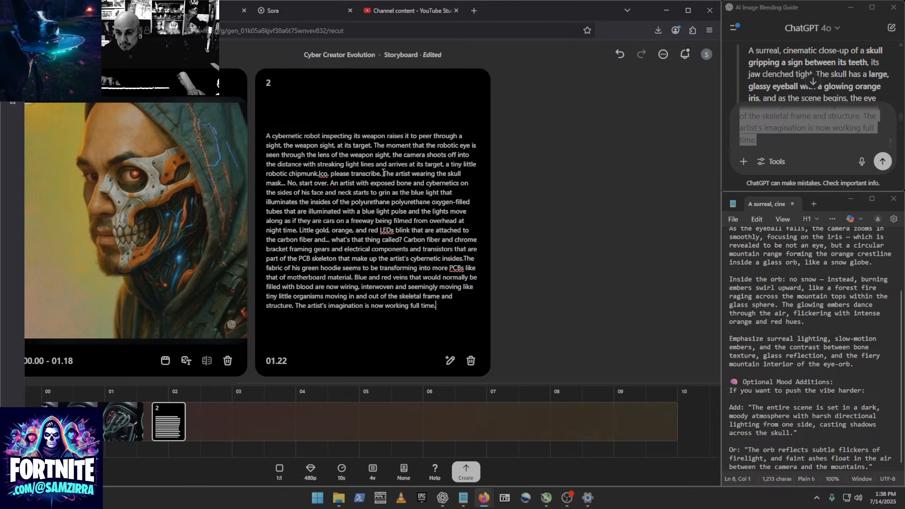
Remove the robot passage before "An artist with exposed bone" and the duplicated word "polyurethane" from the scene description.
drag(327, 182, 273, 136)
key(BackSpace)
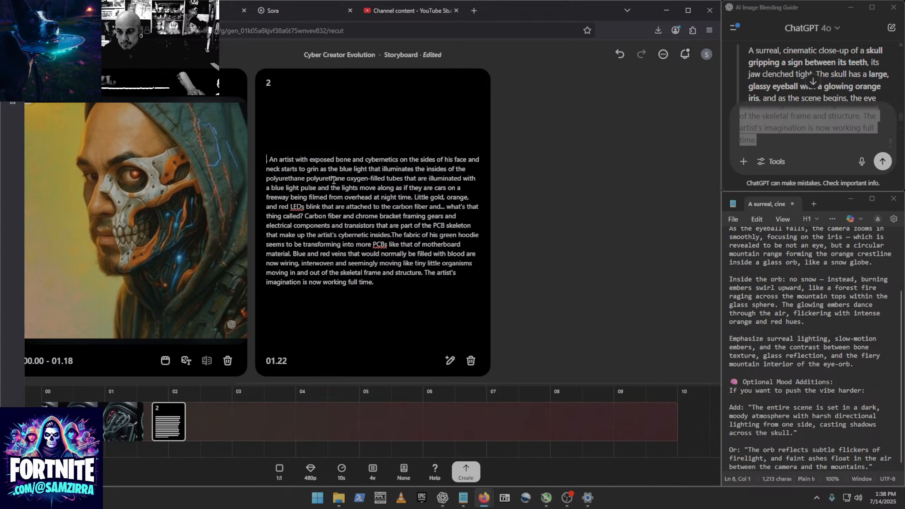
drag(348, 178, 306, 178)
key(BackSpace)
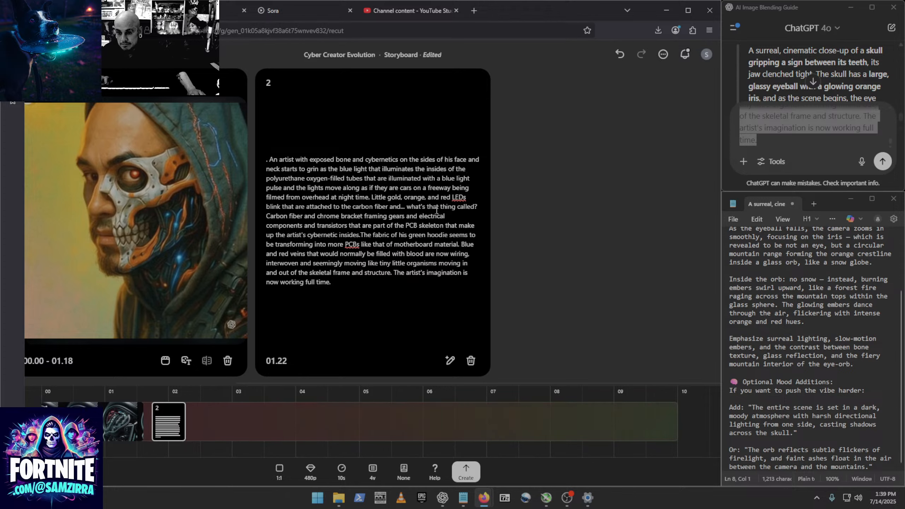
Replace "are attached to the carbon fiber and... what's that thing called?" in the scene description with "inlayed along".
drag(478, 207, 303, 208)
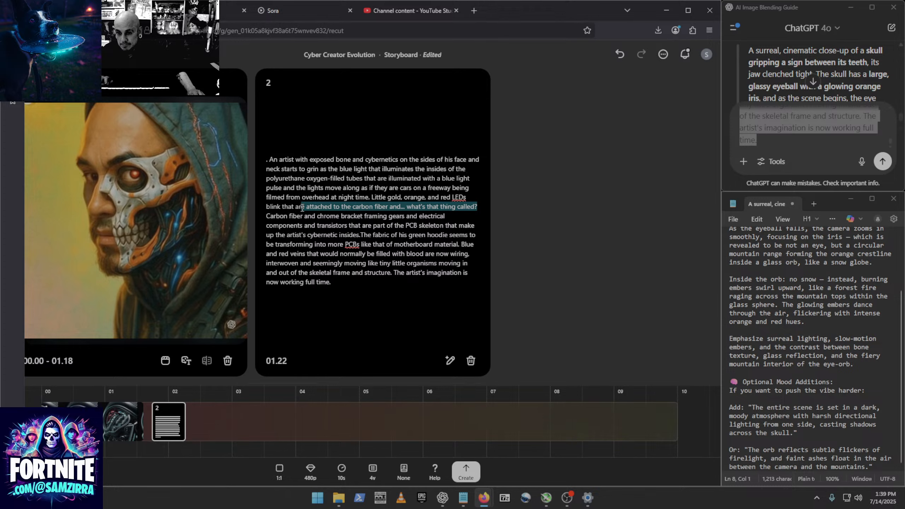
drag(302, 208, 298, 209)
text(in)
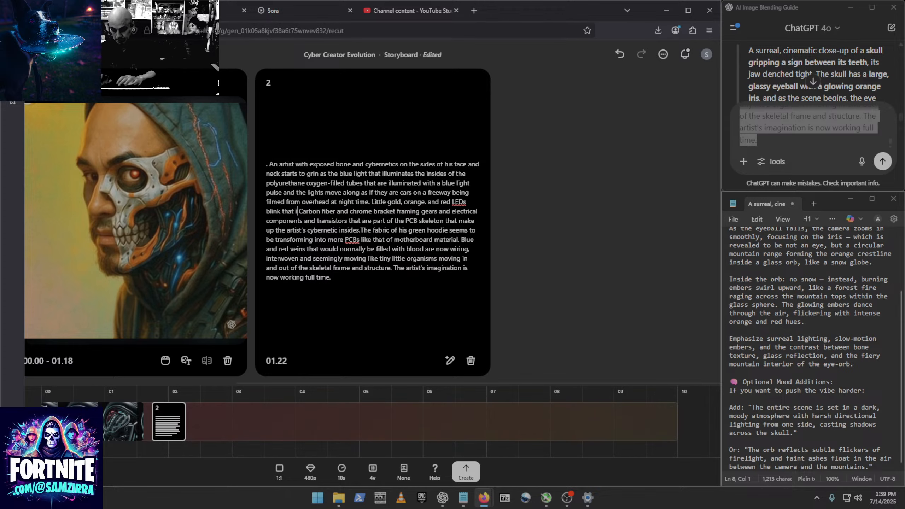
text(layed)
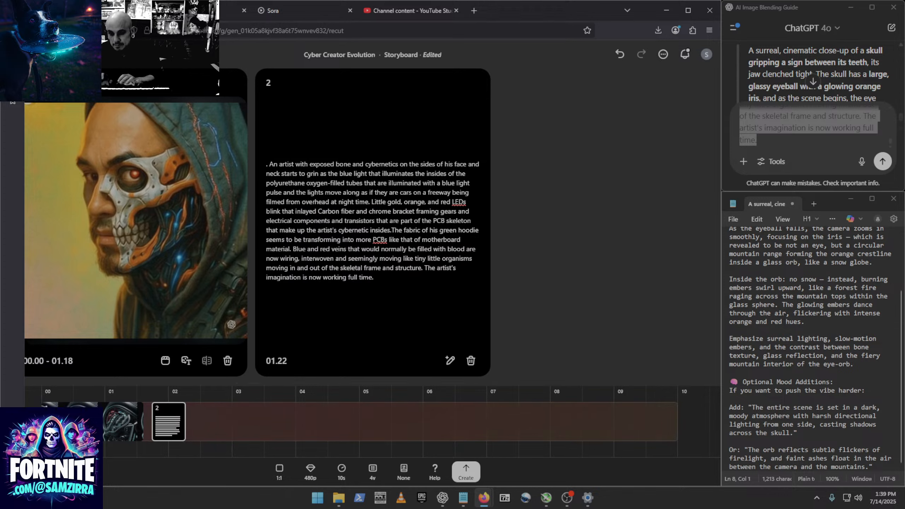
text(  alon)
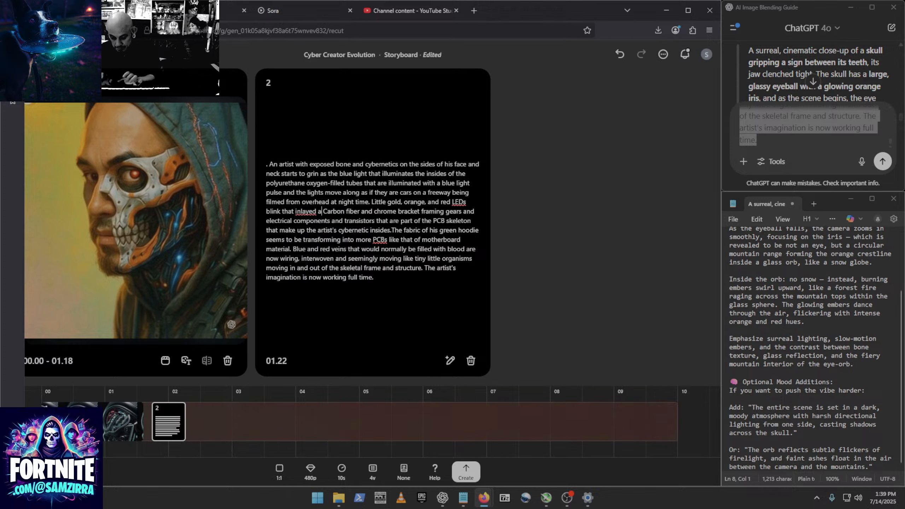
text(g)
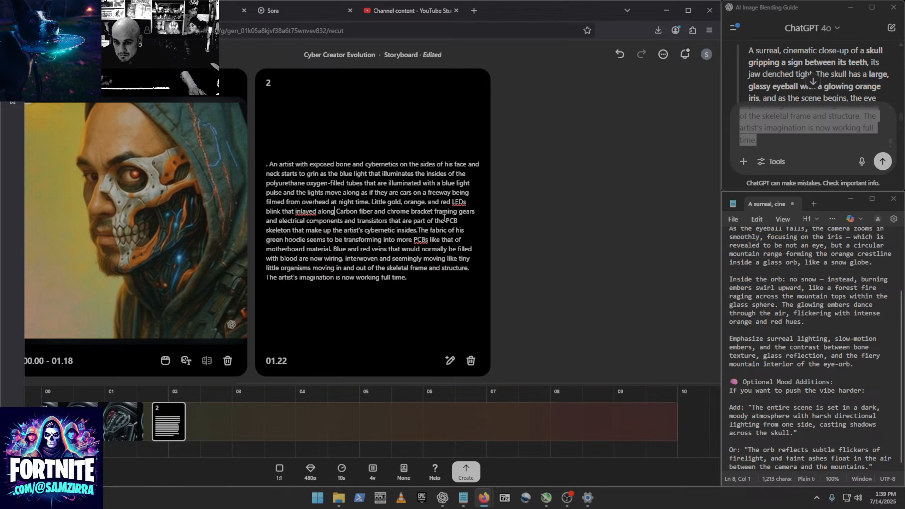
Delete "that are part of the" and the "and" before "transistors", and replace the "and" after "gears" with "/".
drag(444, 219, 390, 223)
key(BackSpace)
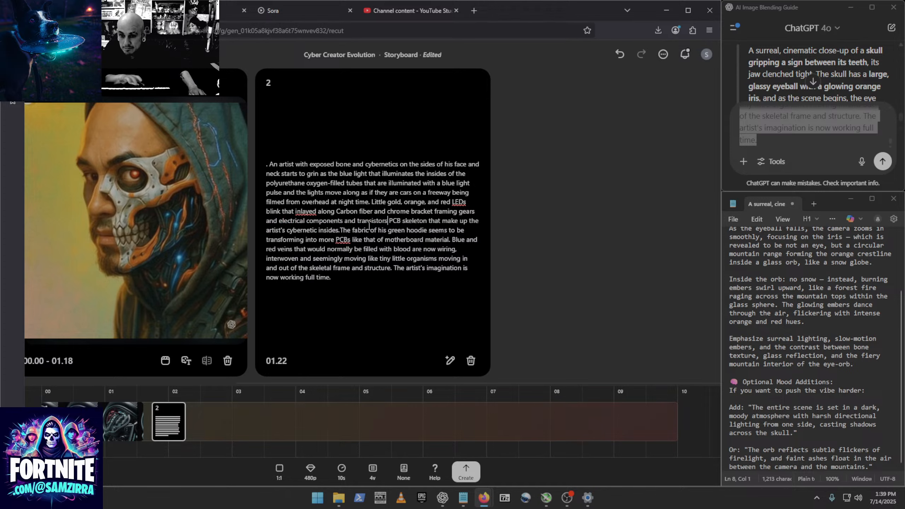
drag(356, 218, 348, 219)
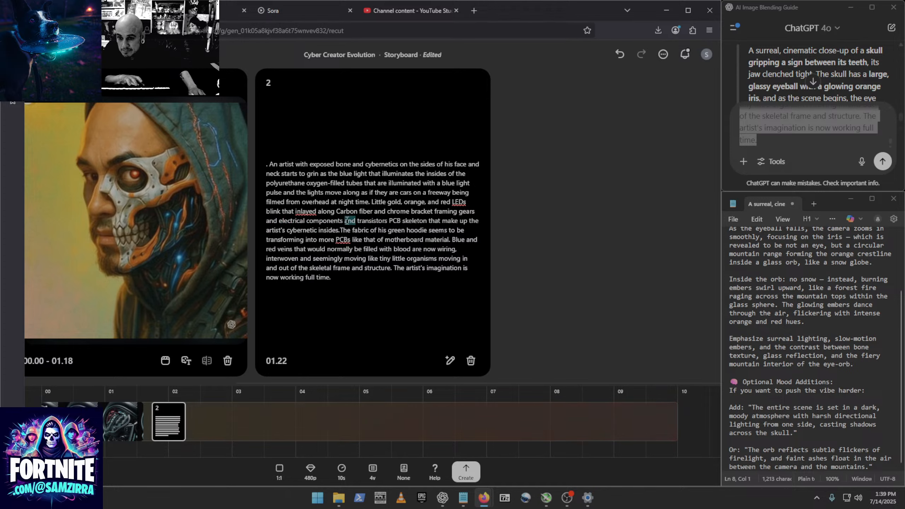
key(BackSpace)
drag(282, 220, 262, 221)
key(BackSpace)
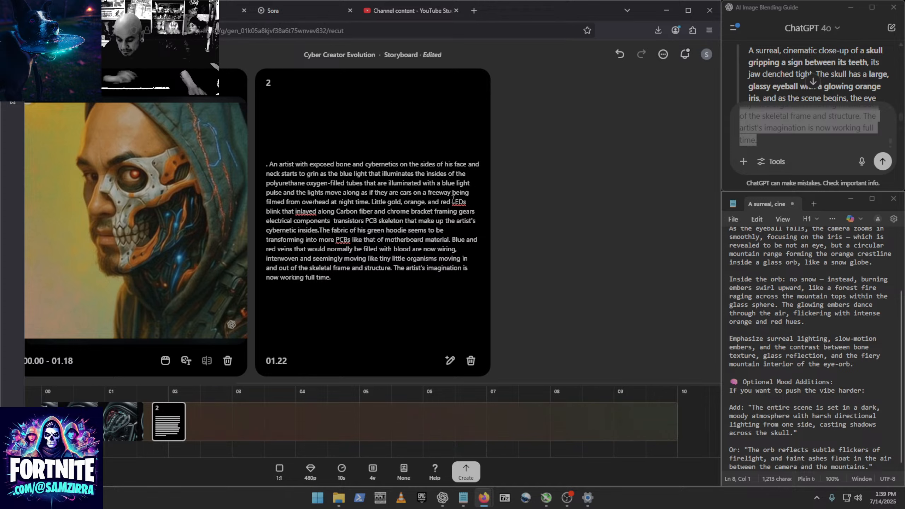
text(/)
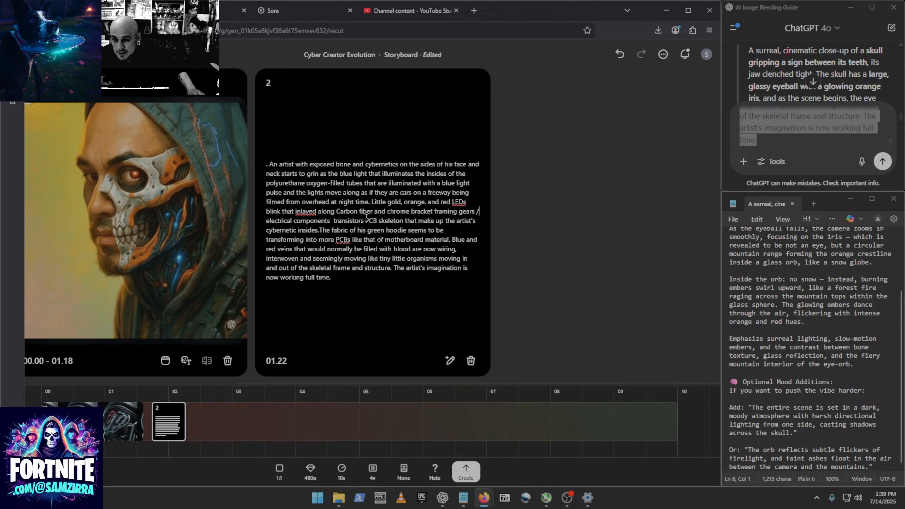
Replace "electrical components" before "transistors" in the scene description with "micro".
click(332, 221)
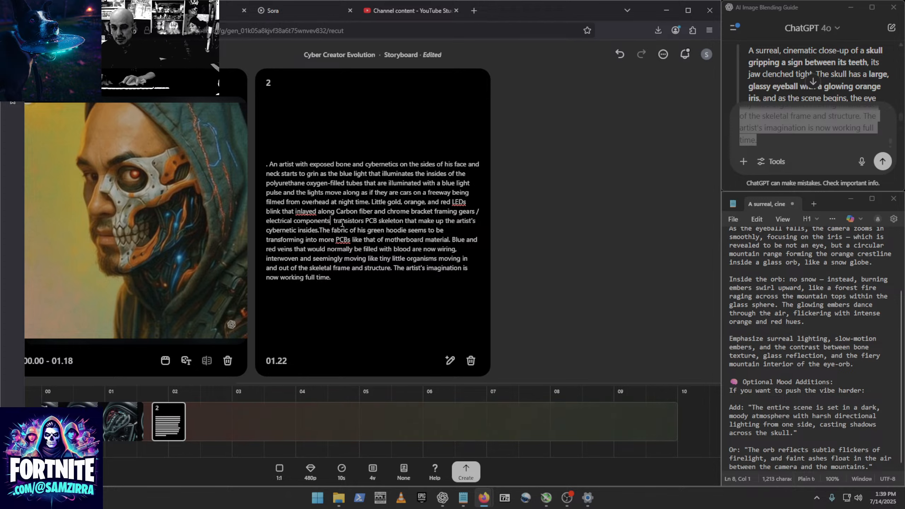
key(BackSpace)
key(BackSpace)
key(BackSpace)
key(BackSpace)
key(BackSpace)
key(BackSpace)
key(BackSpace)
key(BackSpace)
key(BackSpace)
key(BackSpace)
key(BackSpace)
key(BackSpace)
key(BackSpace)
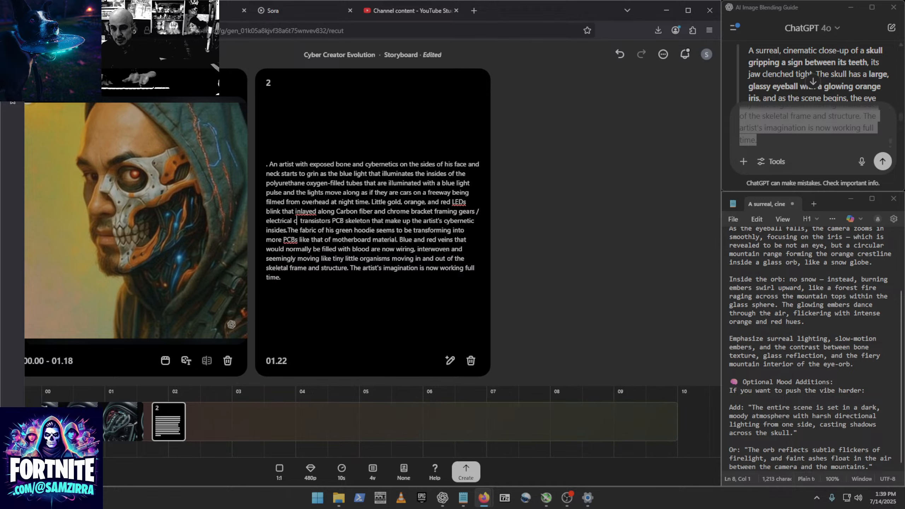
key(BackSpace)
key(BackSpace)
key(BackSpace)
key(BackSpace)
key(BackSpace)
key(BackSpace)
key(BackSpace)
key(BackSpace)
key(BackSpace)
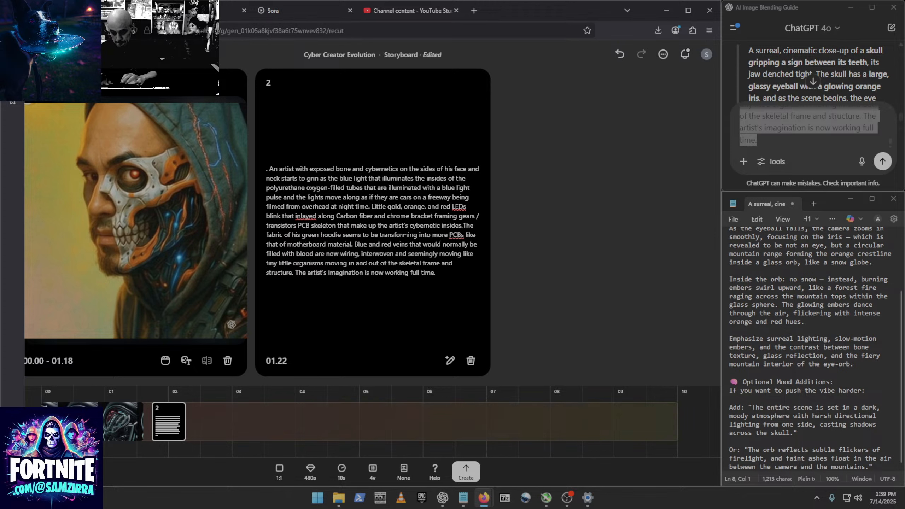
text(micro)
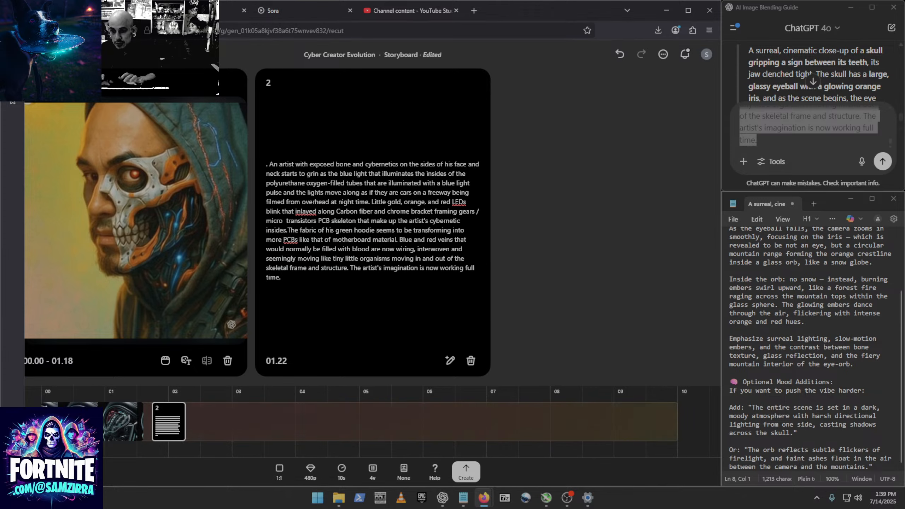
Insert ", m.s discs, solder beads adorn the" between "transistors" and "PCB skeleton" in the scene description.
click(319, 222)
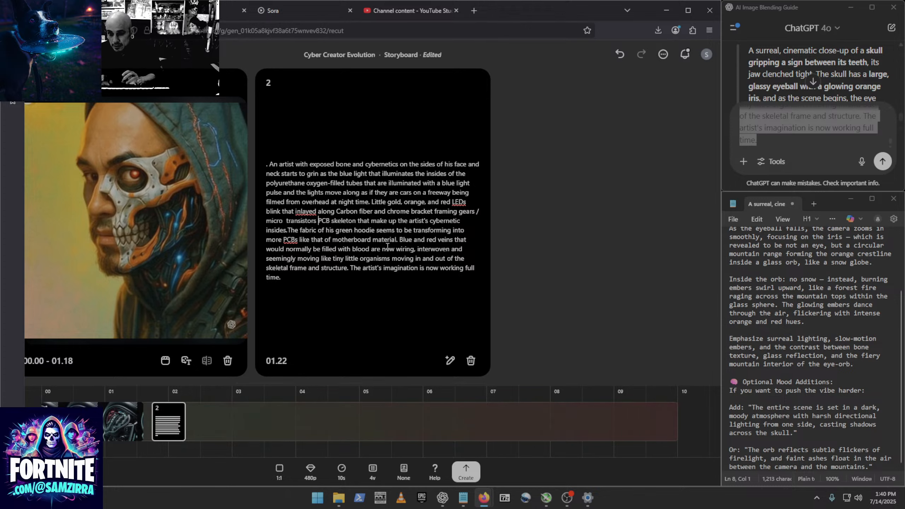
text(,)
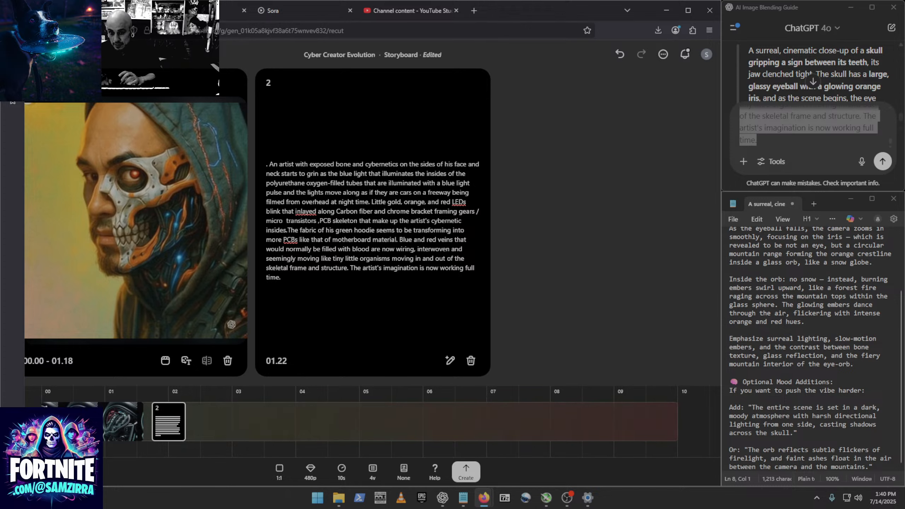
text( m.s)
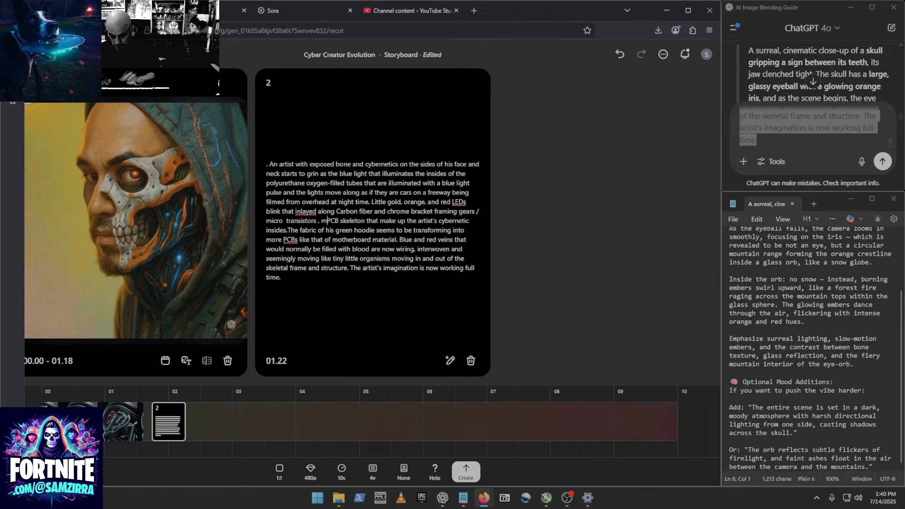
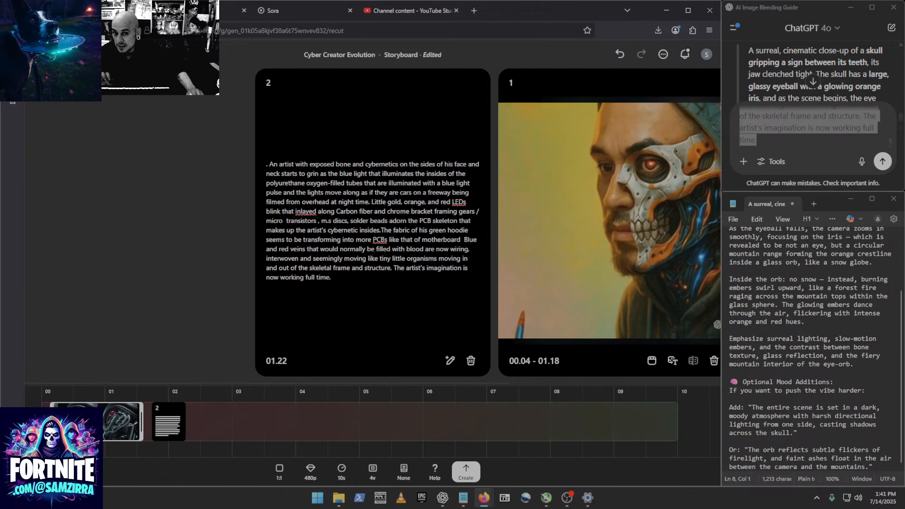
Reorder the storyboard so the prompt scene starts at 00.00 and the video clip spans 00.16 - 02.04, and create the video.
drag(116, 428, 345, 438)
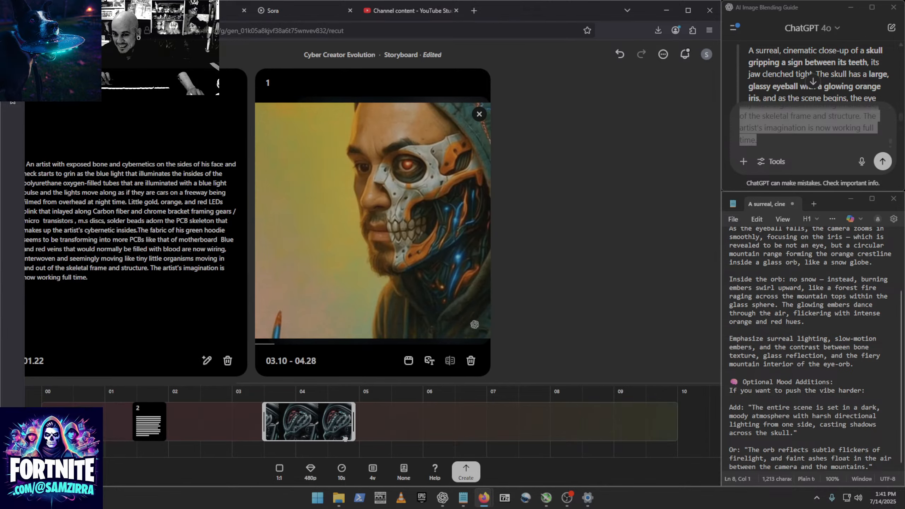
drag(169, 429, 57, 430)
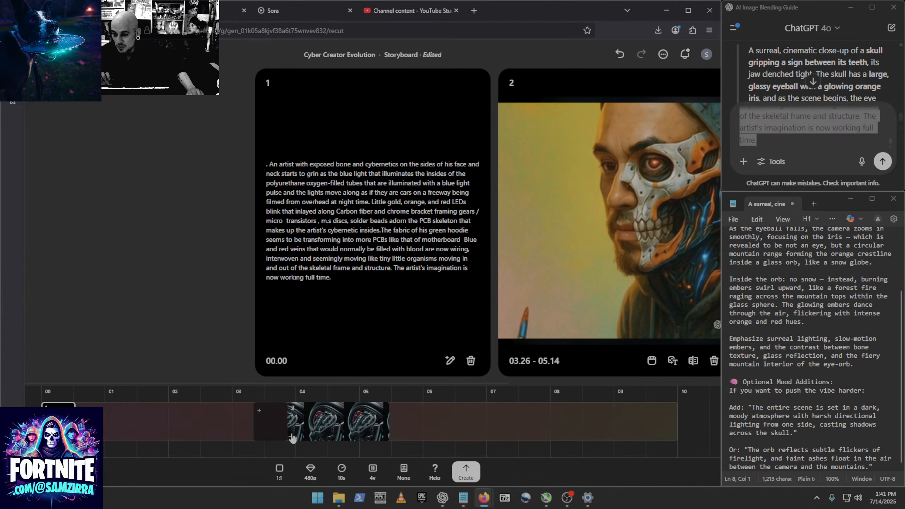
drag(243, 435, 74, 435)
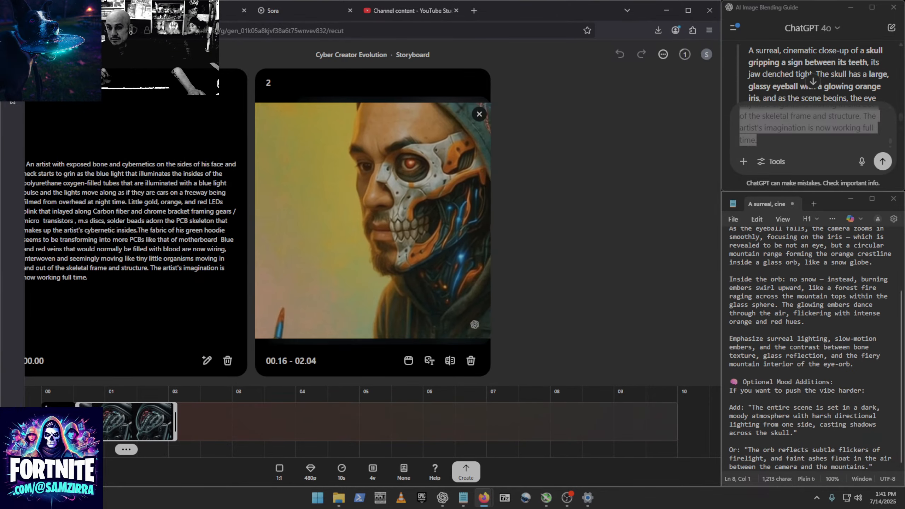
Return to the My media library, open the first Cyber Creator Evolution video and download it as a video.
key(alt+Left)
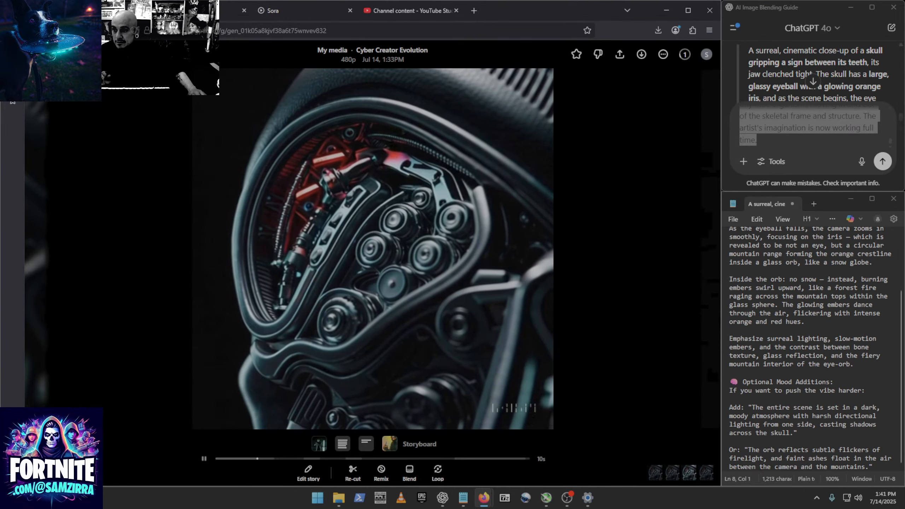
key(alt+Left)
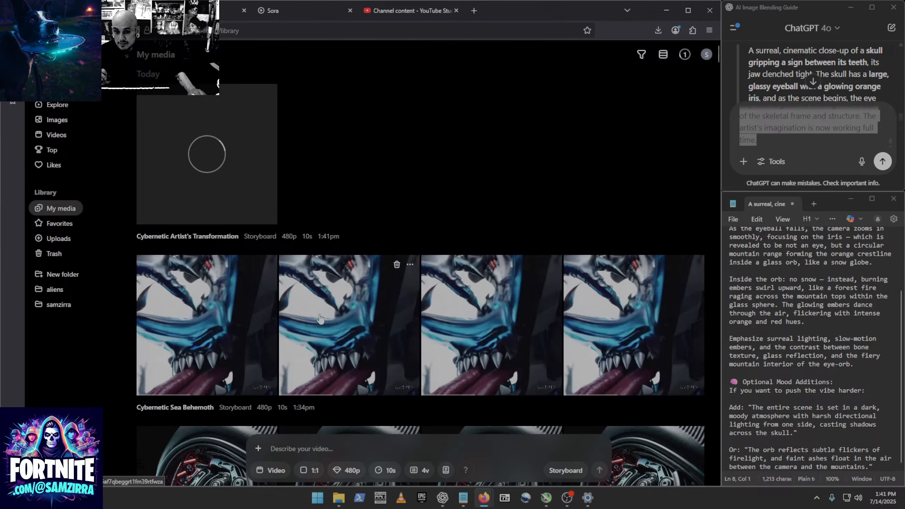
scroll(319, 319, down, 5)
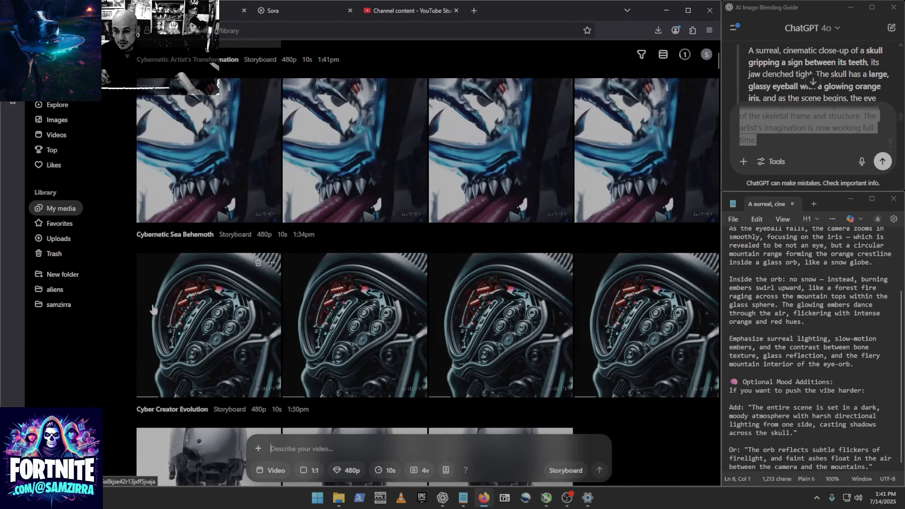
click(152, 308)
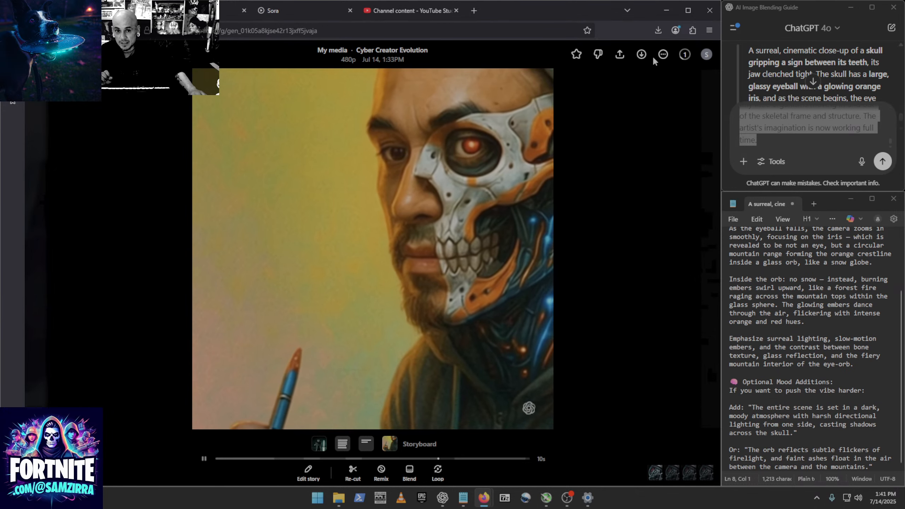
click(641, 54)
click(618, 98)
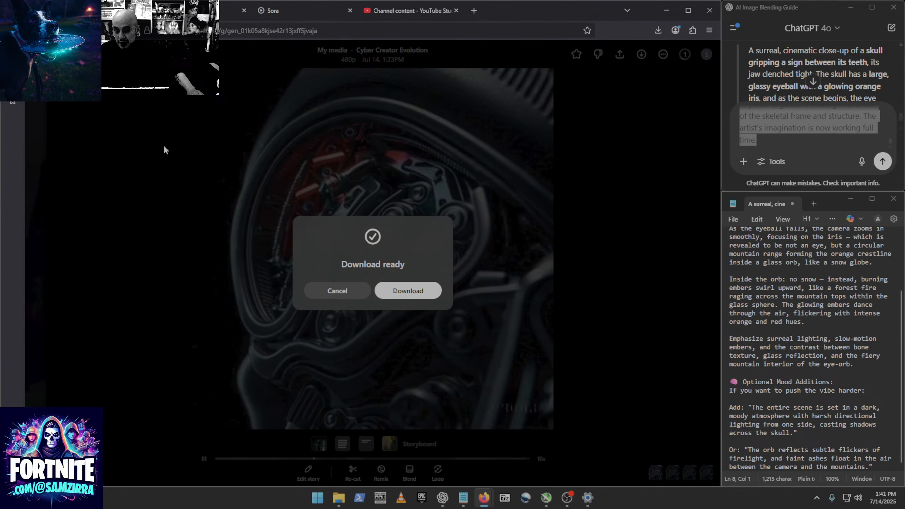
click(407, 292)
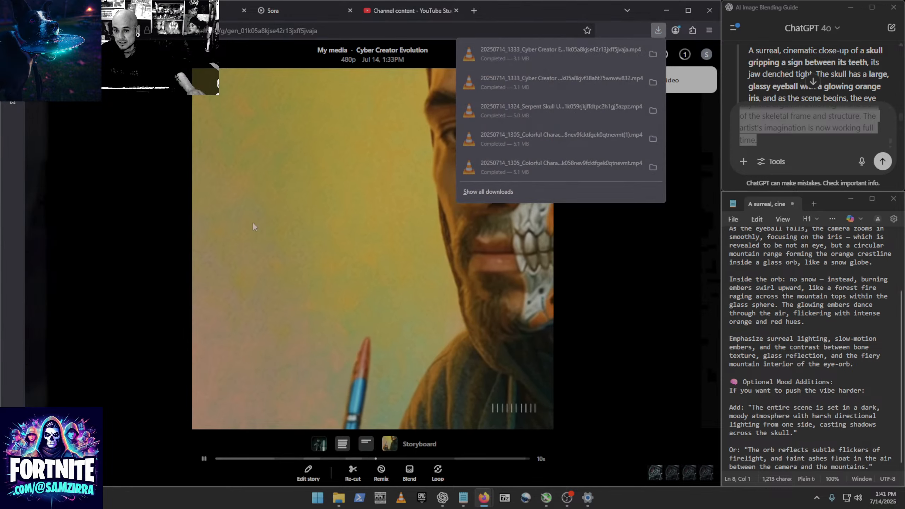
Return to the My media library and watch the second Cyber Creator Evolution video.
click(38, 54)
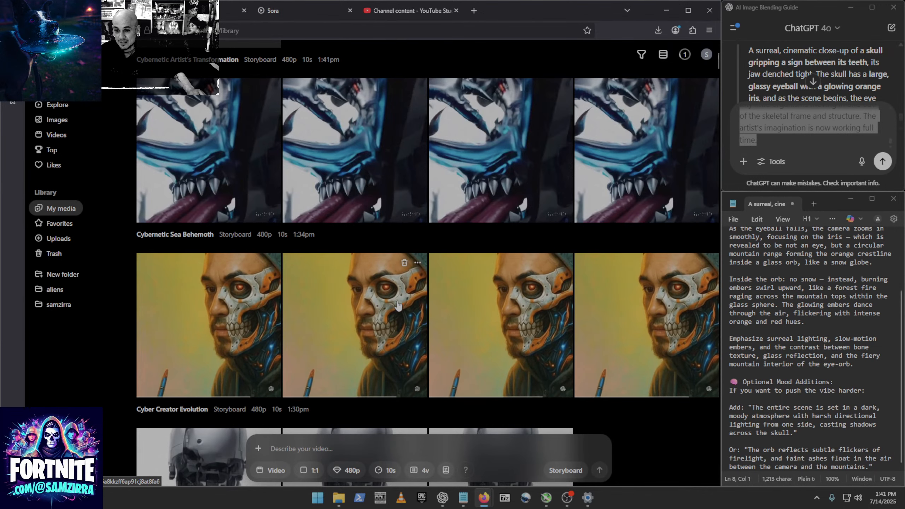
click(320, 301)
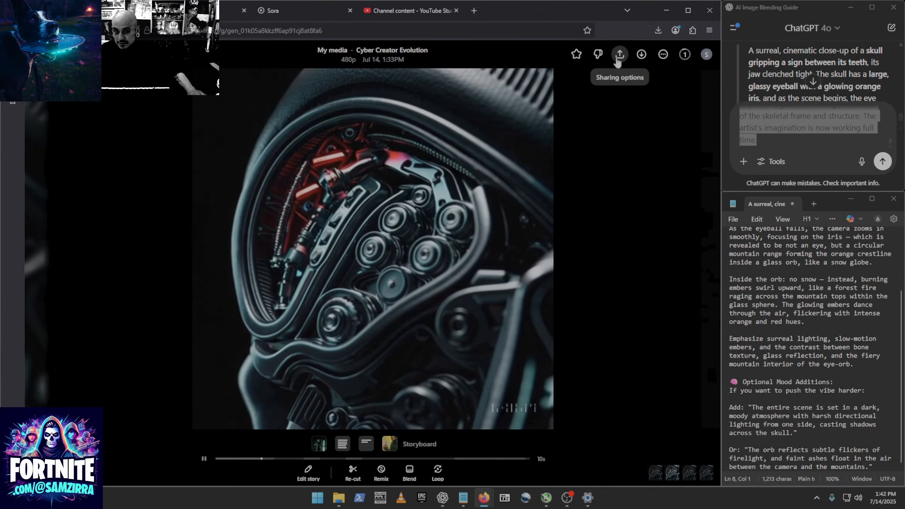
click(38, 54)
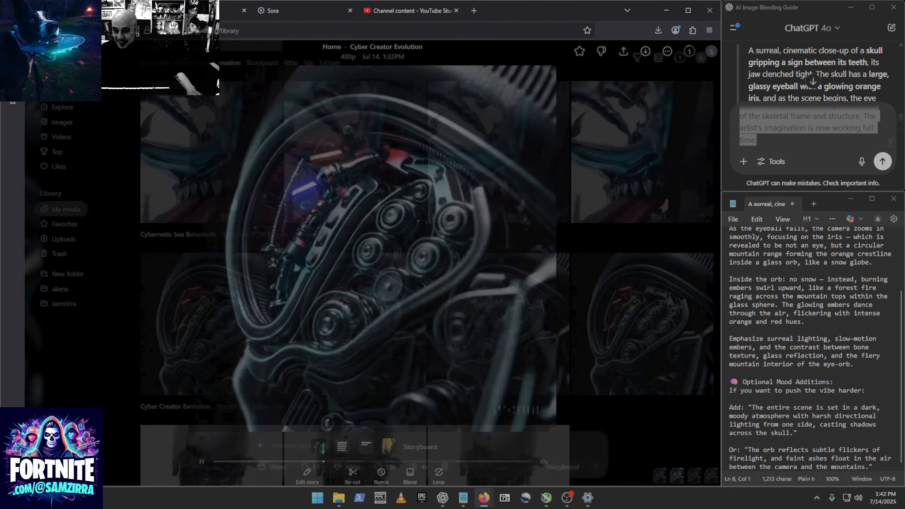
Open the first Cybernetic Sea Behemoth video from the library and download it as a video.
scroll(181, 298, up, 2)
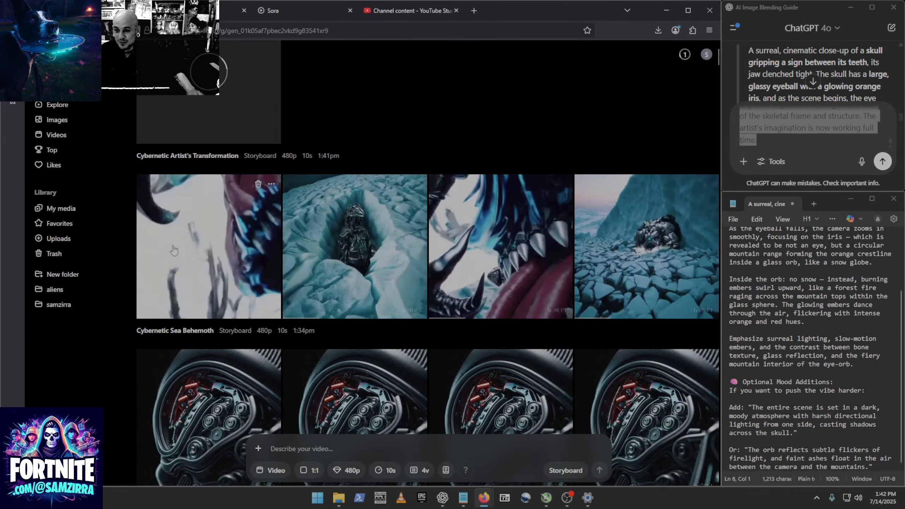
click(181, 299)
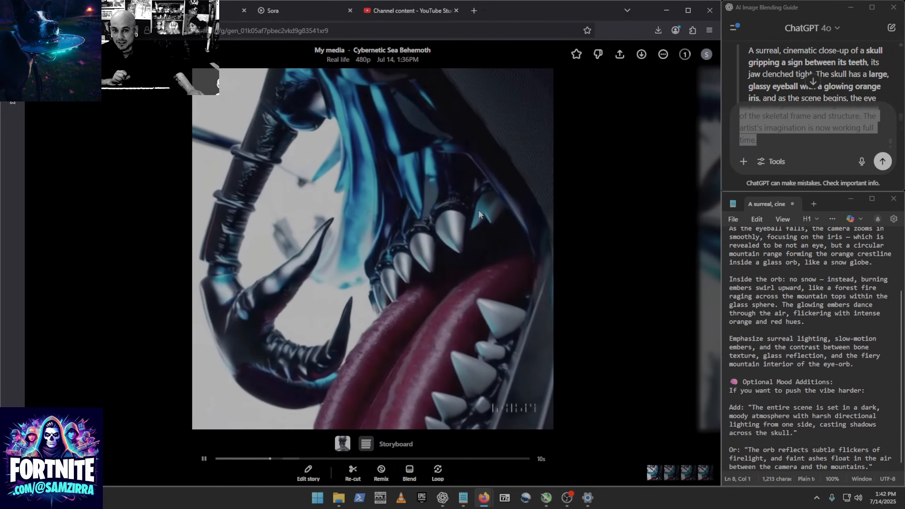
click(641, 54)
click(614, 98)
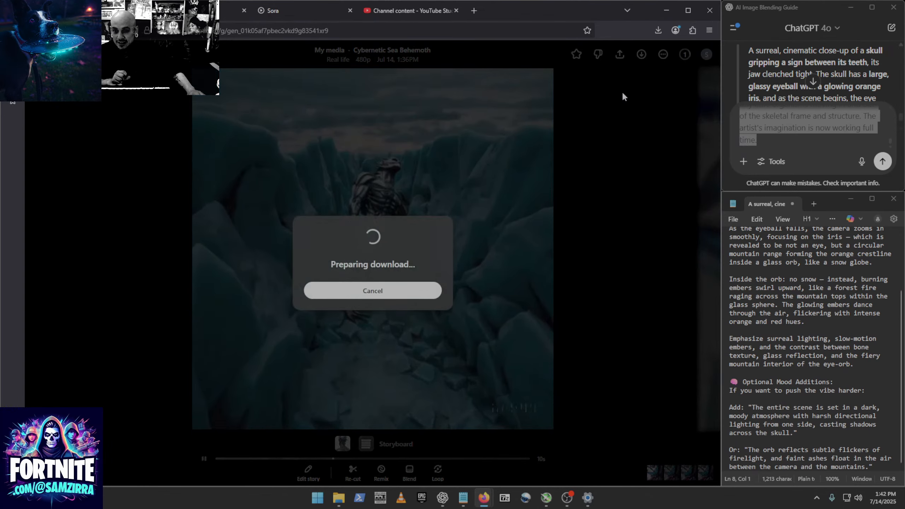
click(427, 291)
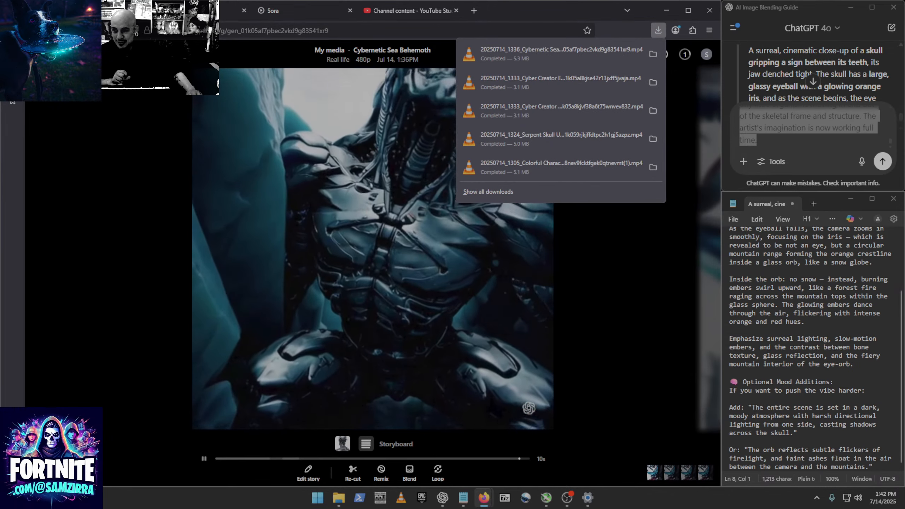
Return to the library, open the second Cybernetic Sea Behemoth video and download it as a video.
click(39, 54)
click(331, 222)
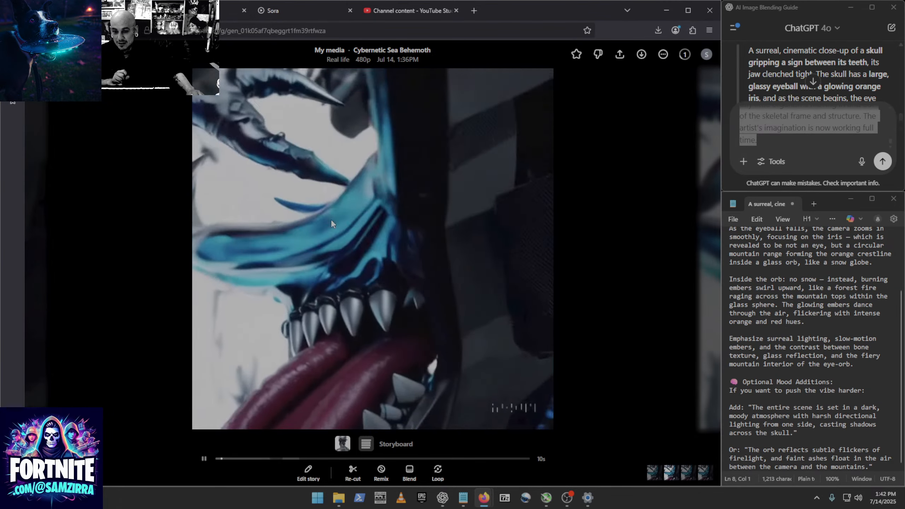
click(641, 54)
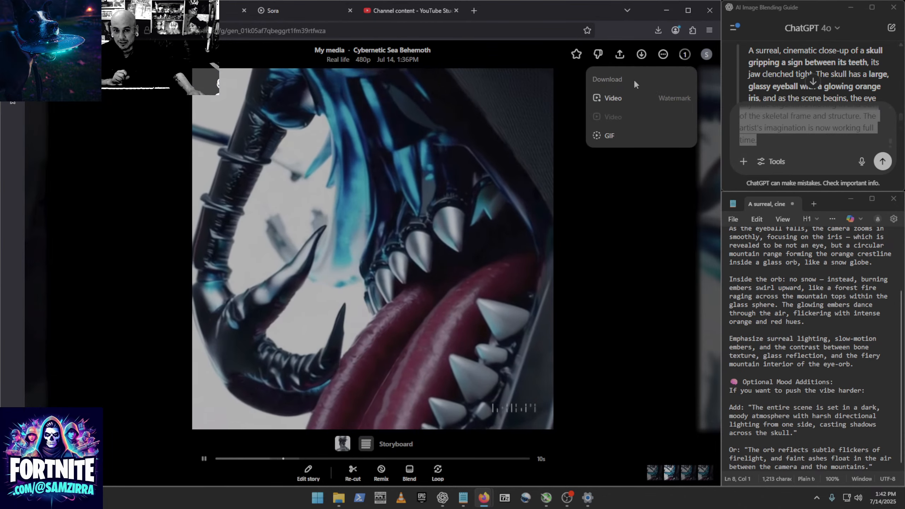
click(616, 95)
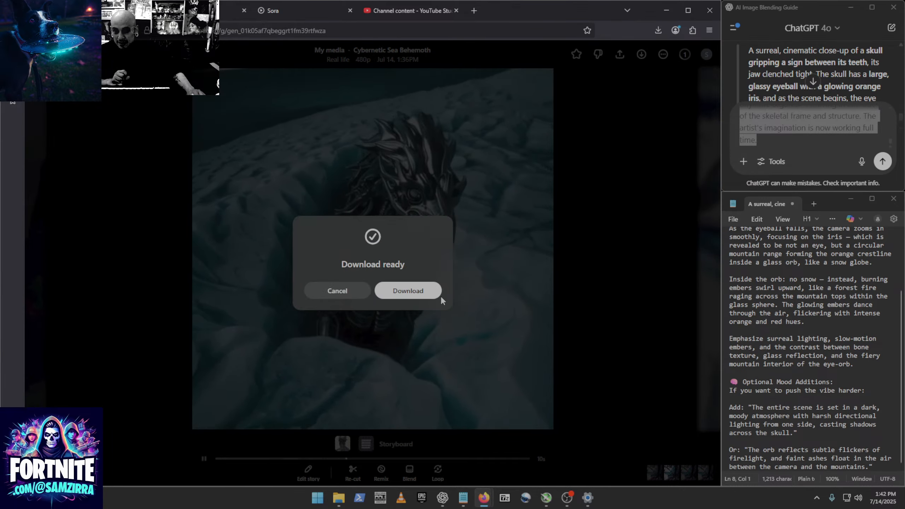
click(427, 292)
Go back to the library, open the third Cybernetic Sea Behemoth video and download it as a video.
click(584, 205)
click(584, 203)
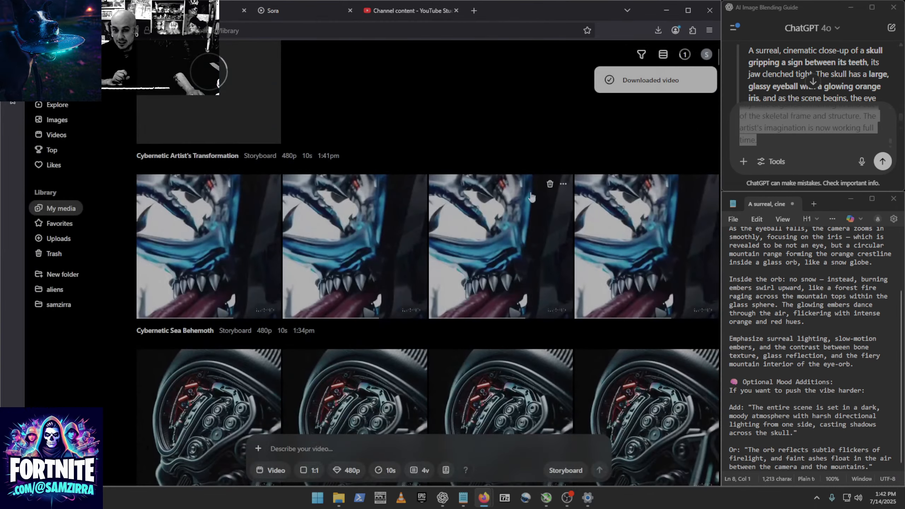
click(492, 198)
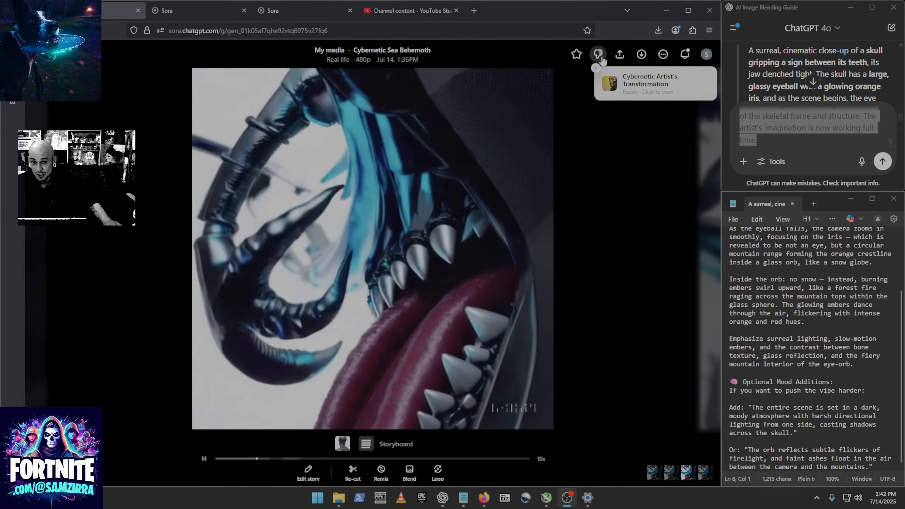
click(641, 54)
click(619, 98)
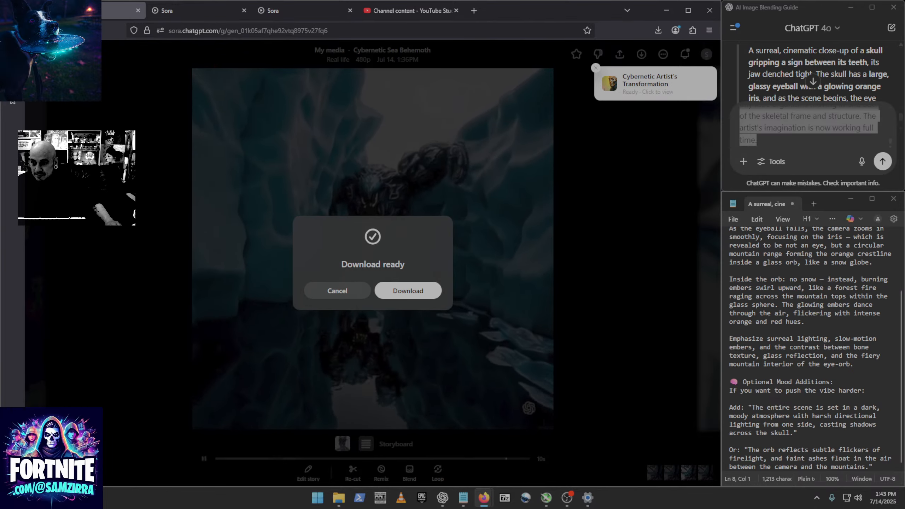
click(409, 290)
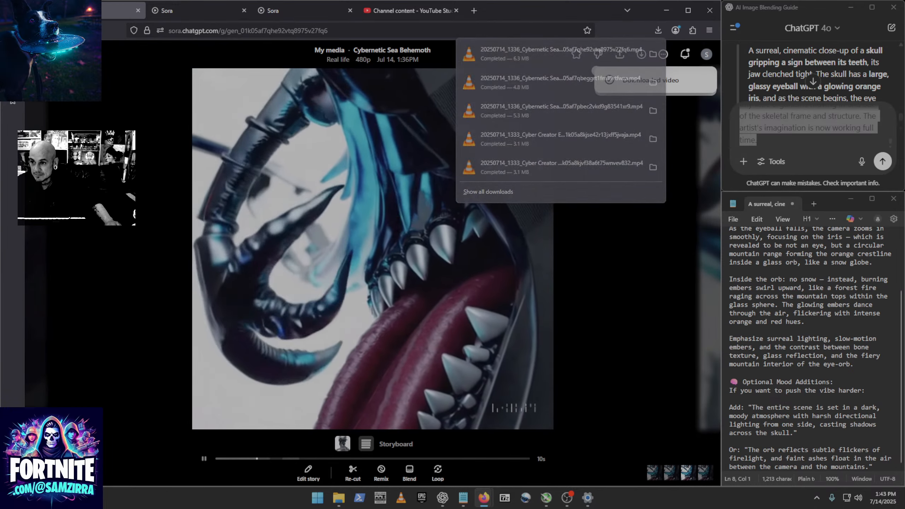
Return to the library, open the fourth Cybernetic Sea Behemoth video and download it as a video.
key(Escape)
click(491, 192)
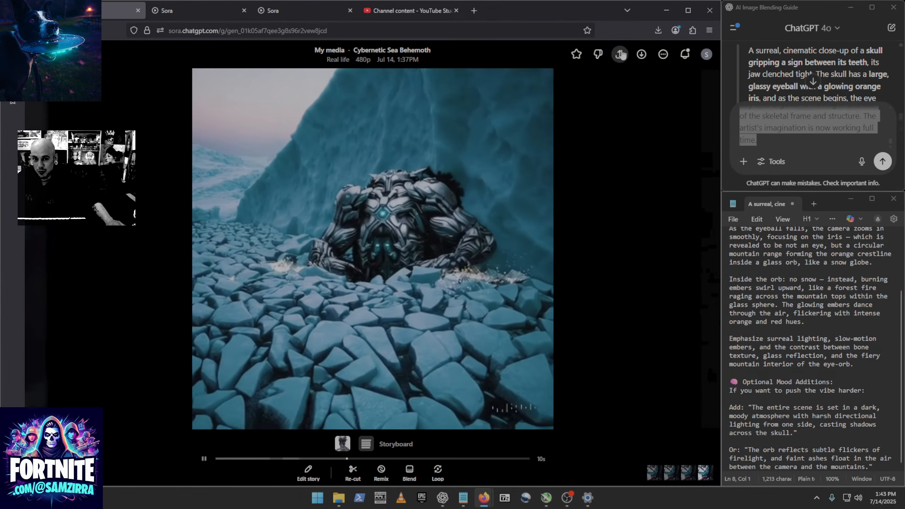
click(641, 54)
click(616, 98)
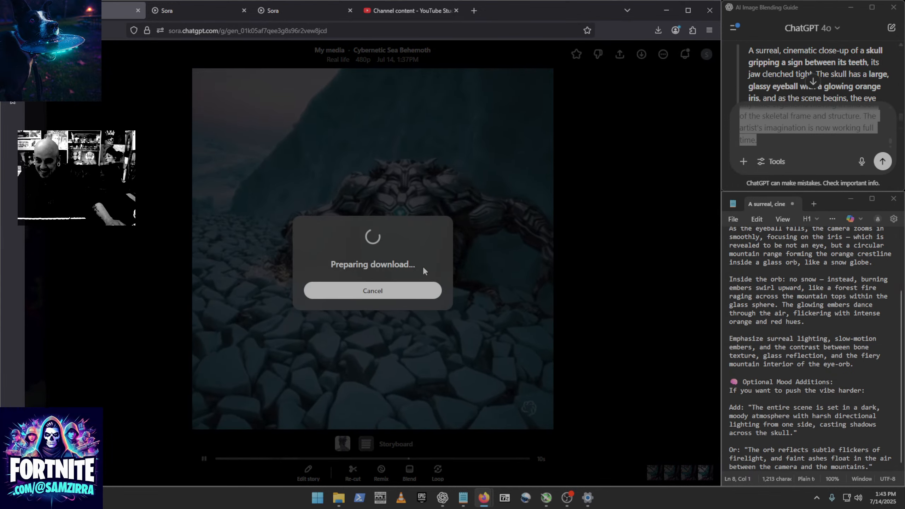
click(418, 290)
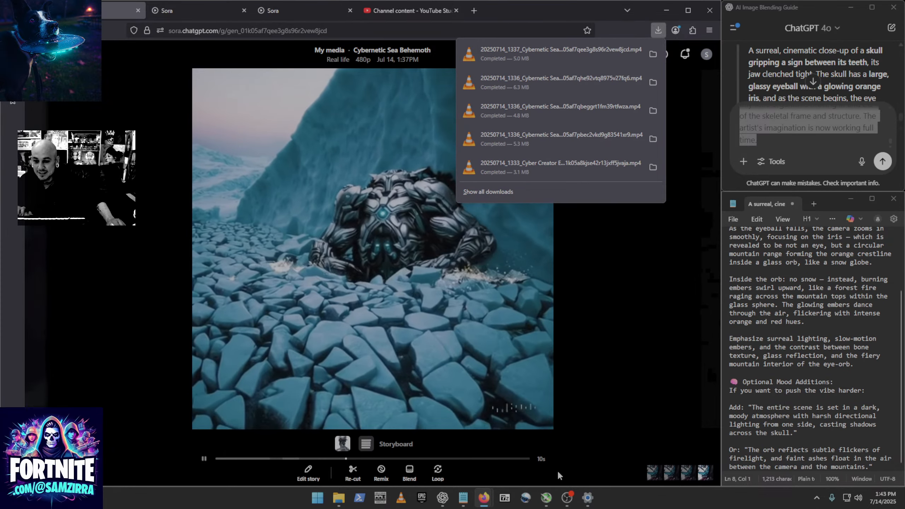
Re-cut the fourth Cybernetic Sea Behemoth video, trimming it to its ending as a storyboard clip at 00.00 - 01.06.
click(357, 480)
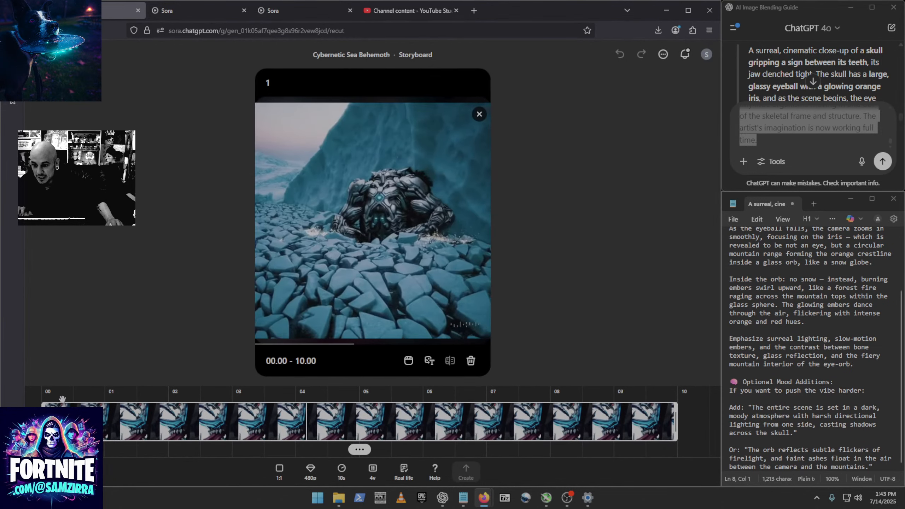
drag(43, 438, 609, 436)
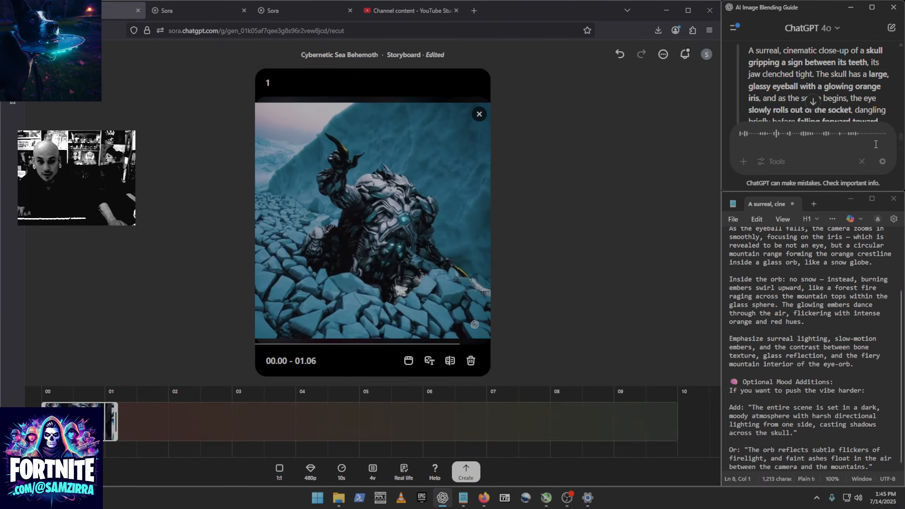
Copy the whole dictated text from the ChatGPT message box into a new storyboard scene at 01.10.
scroll(851, 98, down, 8)
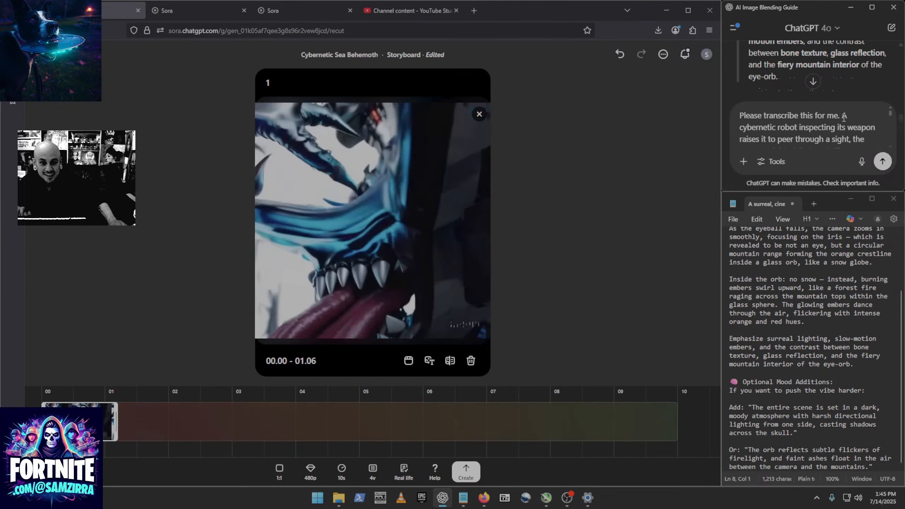
scroll(843, 117, down, 10)
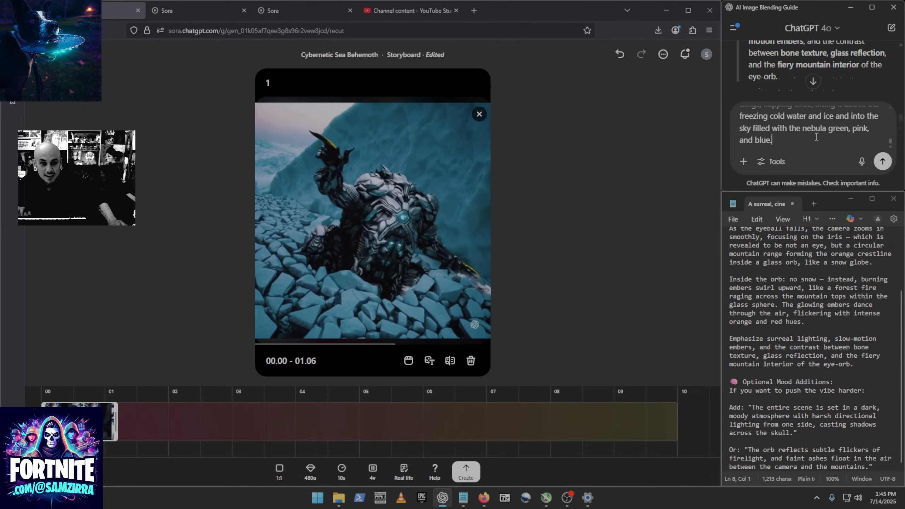
drag(816, 136, 711, 32)
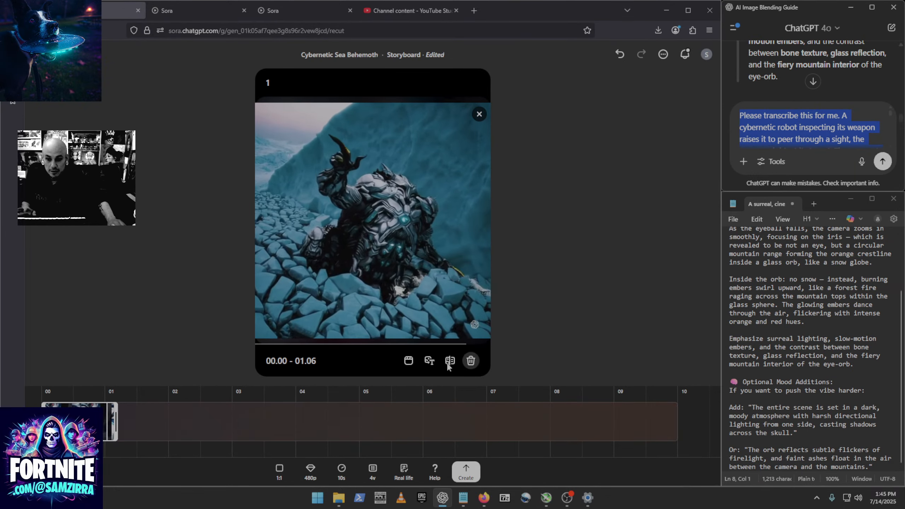
click(136, 421)
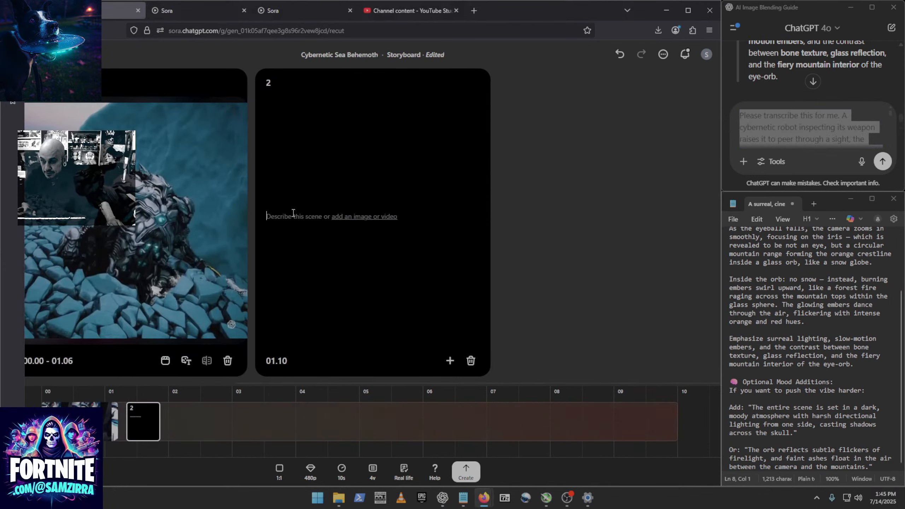
key(ctrl+v)
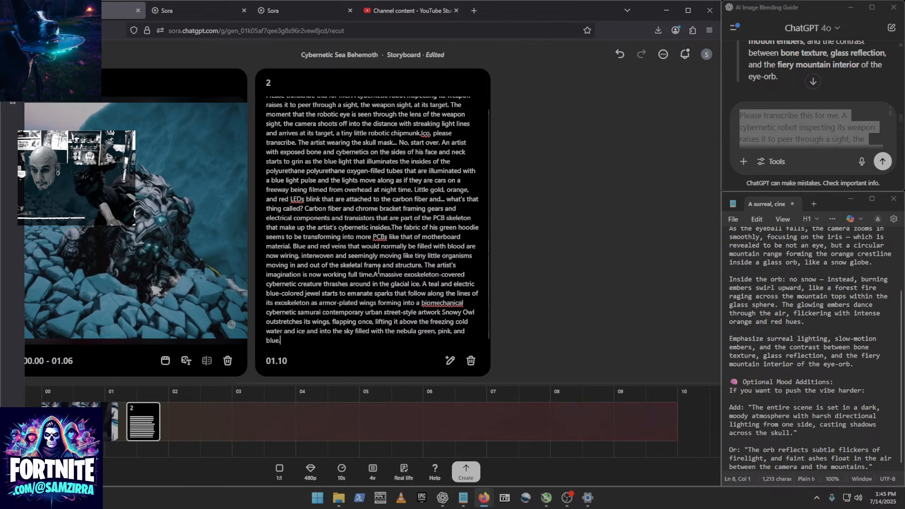
Delete the scene text preceding "A massive exoskeleton-covered cybernetic creature" and create the video.
drag(372, 274, 241, 21)
key(BackSpace)
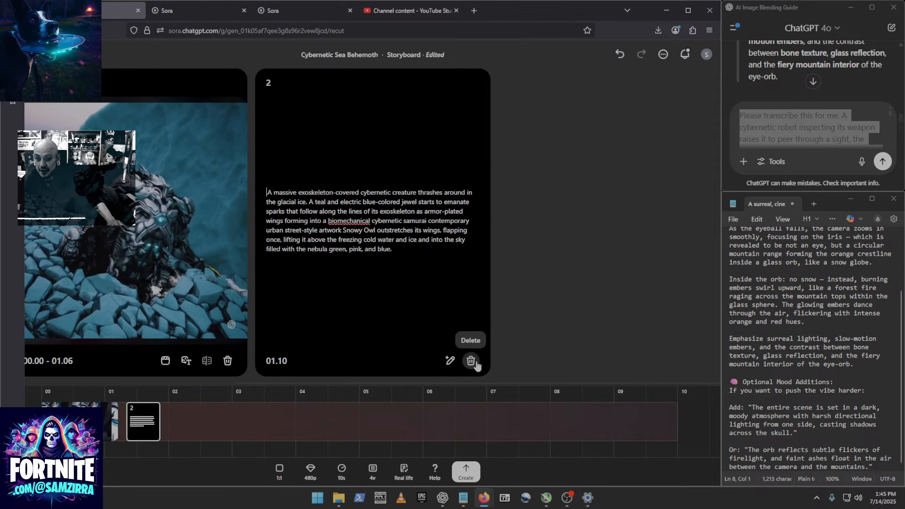
click(467, 472)
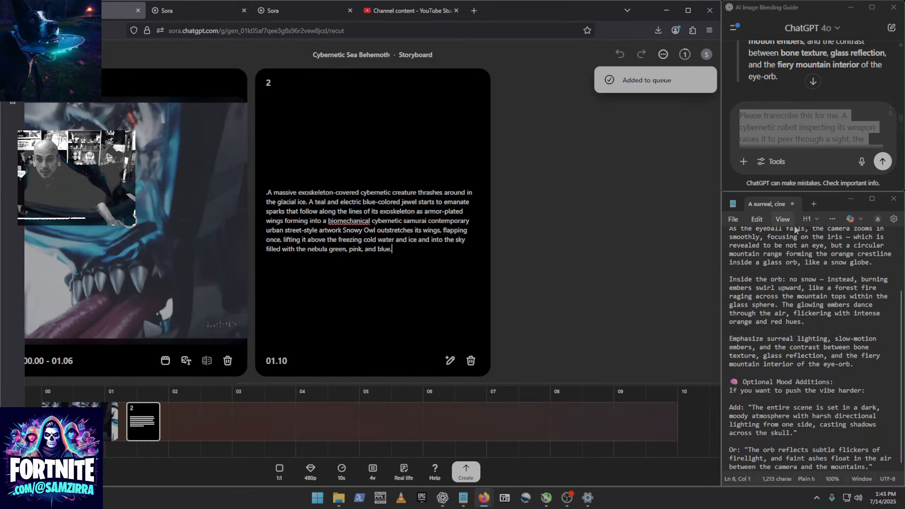
Send the dictated transcription request to ChatGPT and read through its rewritten scene descriptions.
click(815, 138)
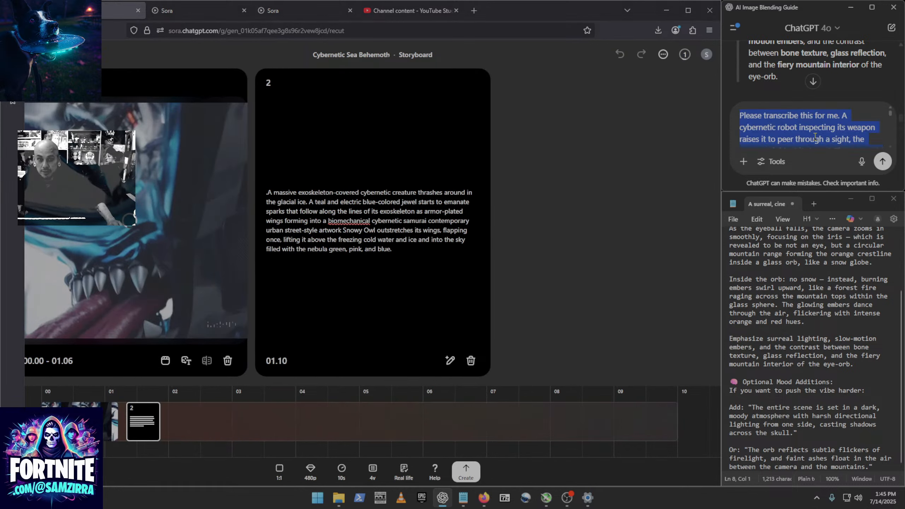
click(883, 162)
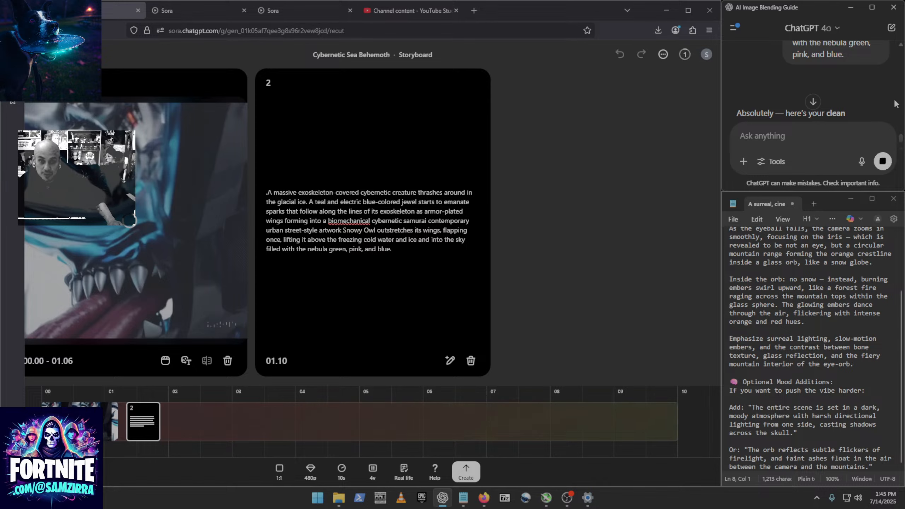
scroll(891, 104, down, 10)
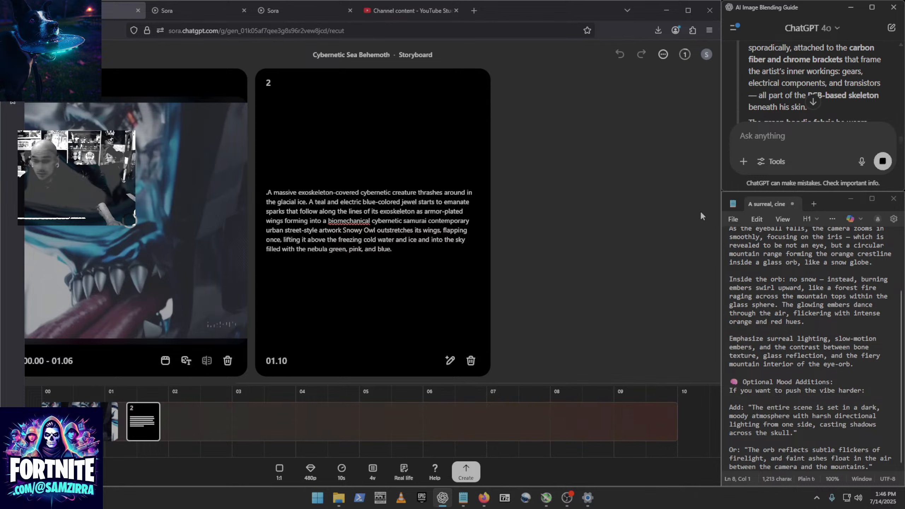
scroll(885, 104, down, 5)
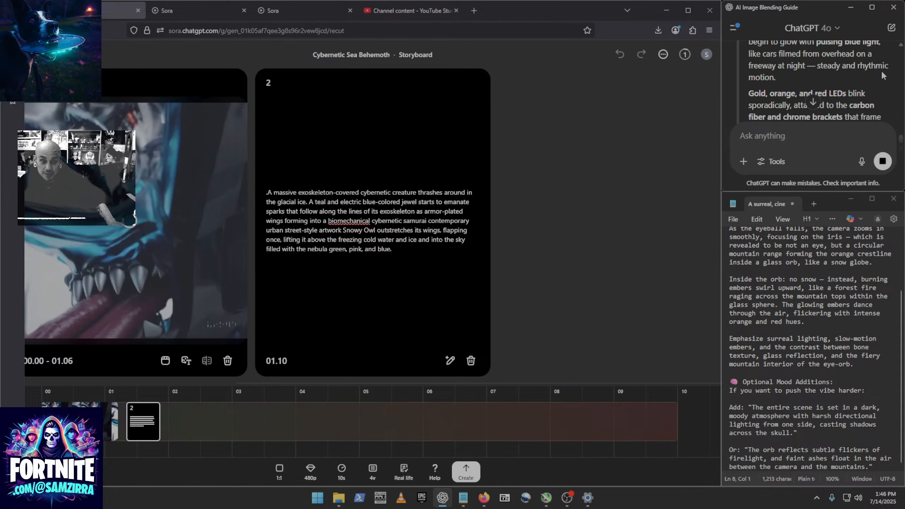
scroll(881, 71, down, 5)
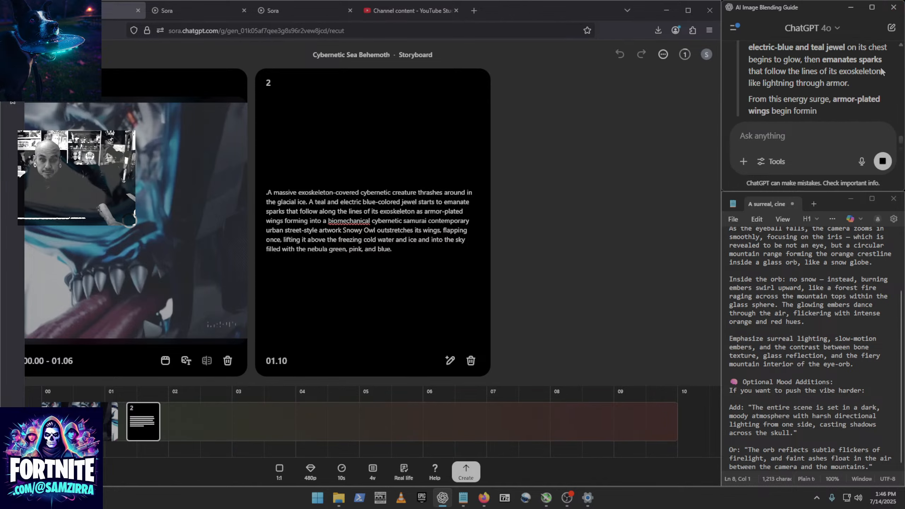
scroll(881, 70, down, 3)
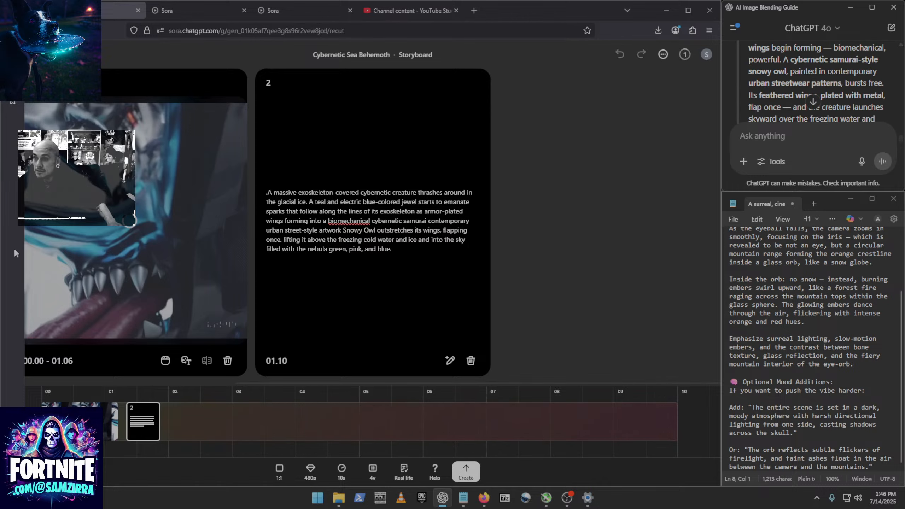
Leave the Sora storyboard for the My media library and open the first Cybernetic Artist's Transformation video.
click(39, 54)
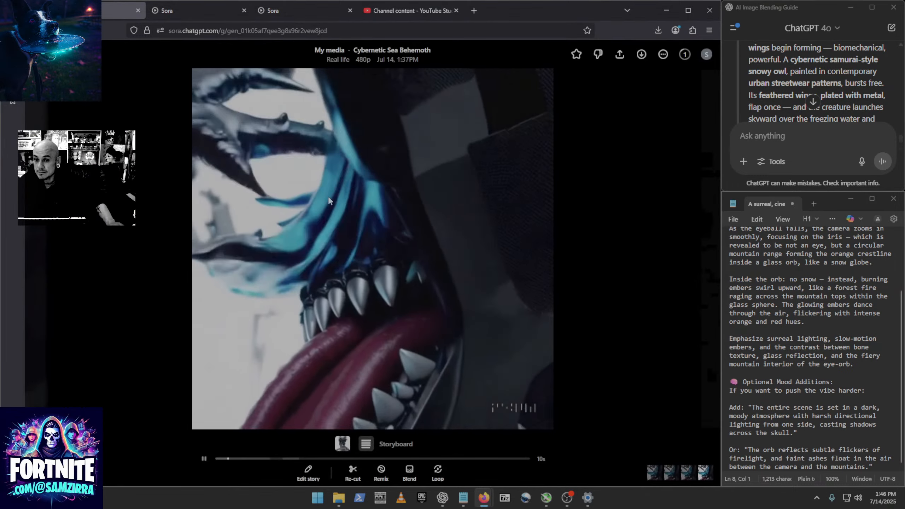
click(38, 54)
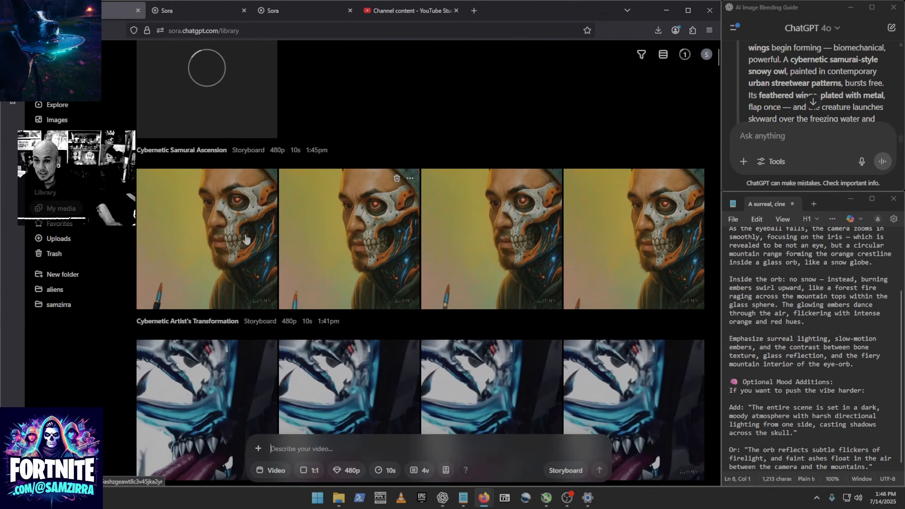
click(256, 251)
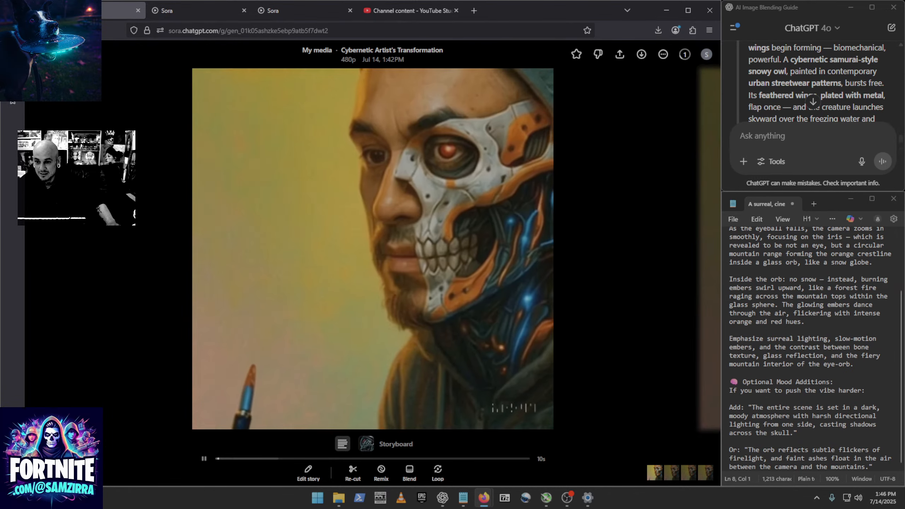
Watch the second, third and fourth variations of the Cybernetic Artist's Transformation video from the library.
key(Escape)
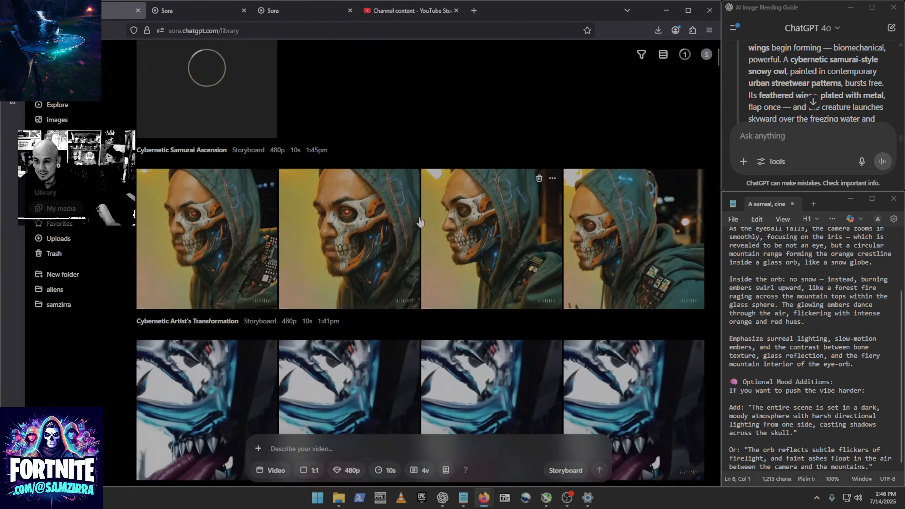
click(370, 210)
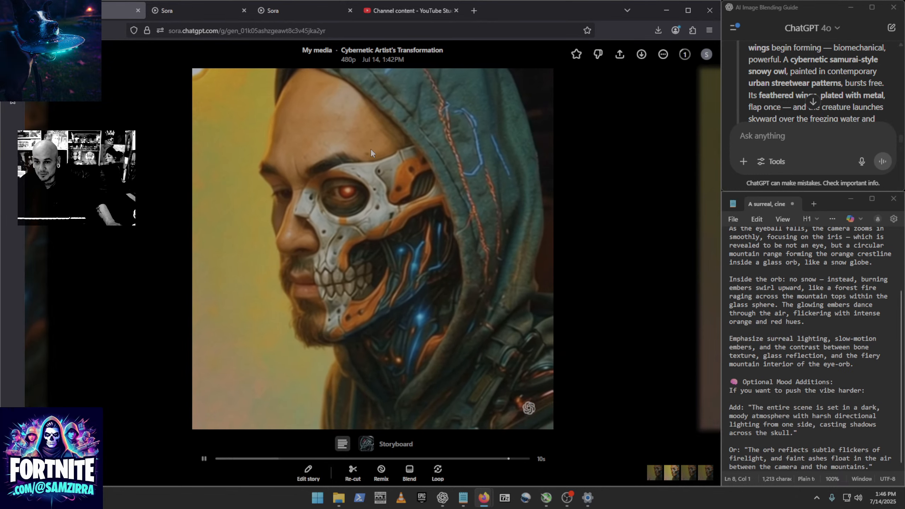
key(Escape)
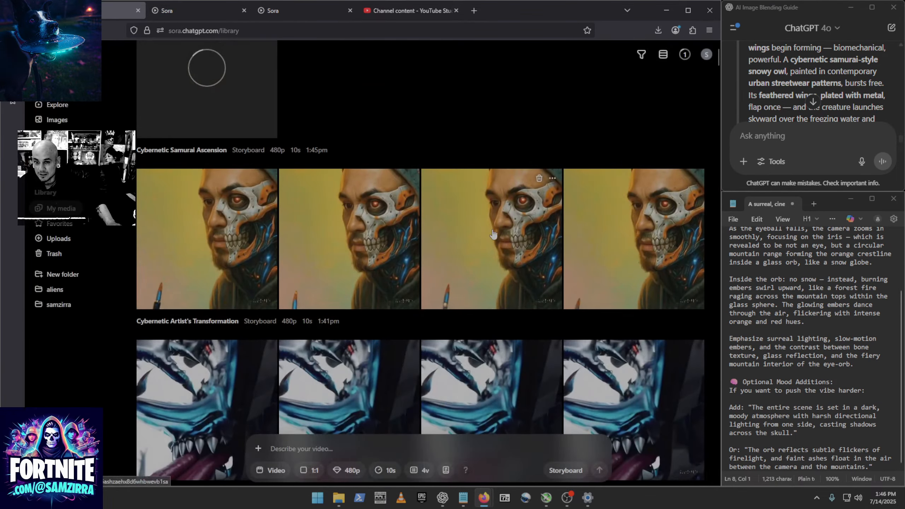
click(492, 227)
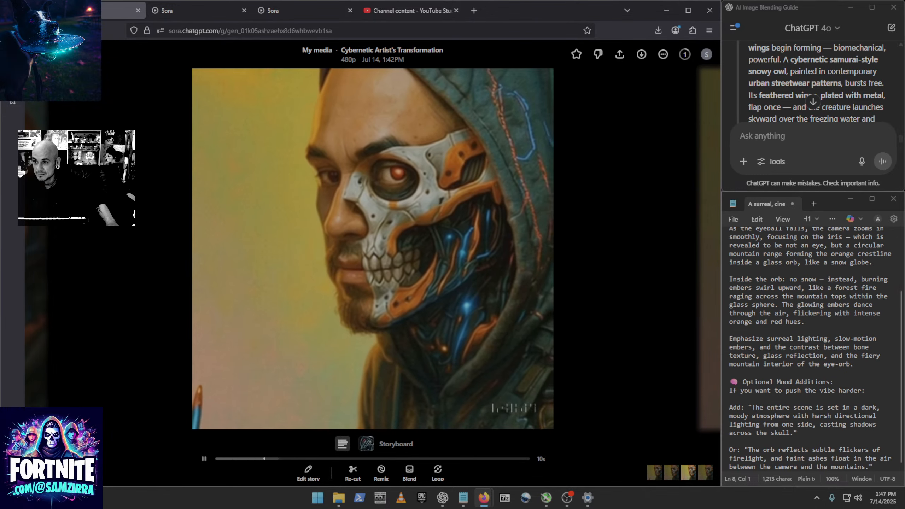
click(165, 77)
click(649, 250)
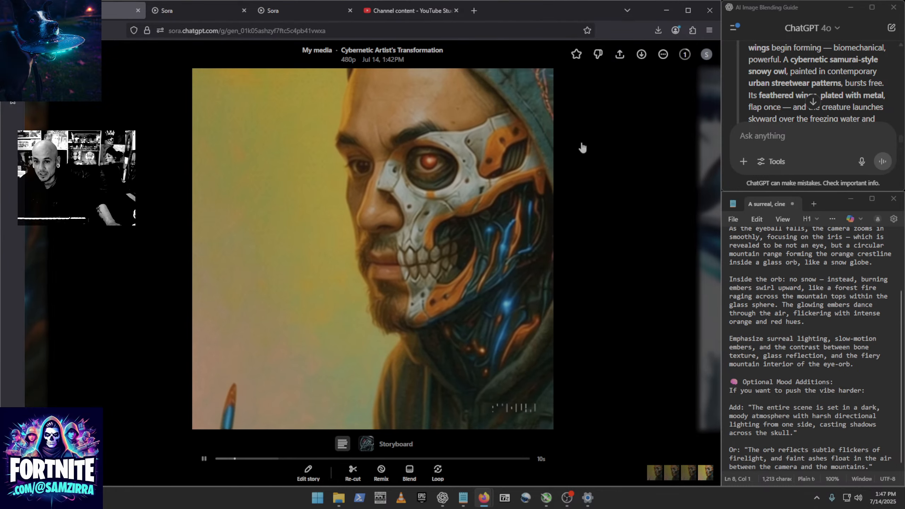
Download the fourth Cybernetic Artist's Transformation variation as a watermarked video.
click(641, 54)
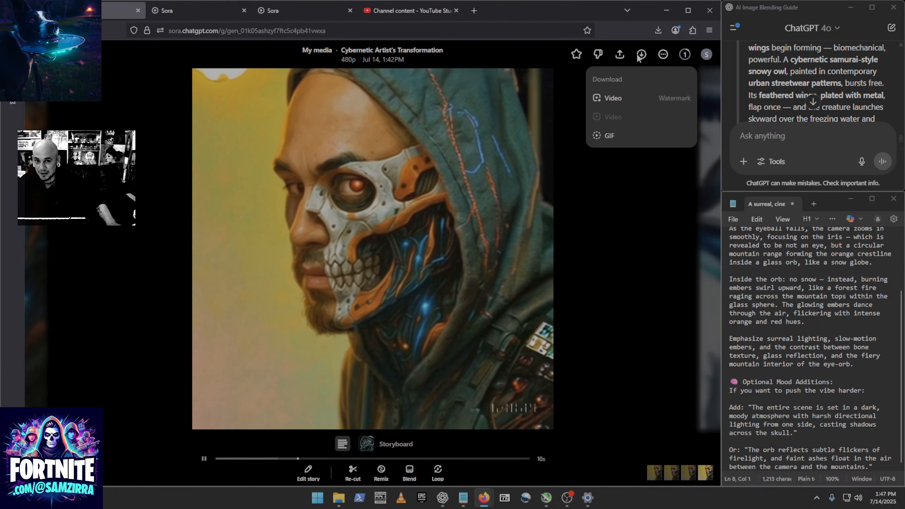
click(626, 105)
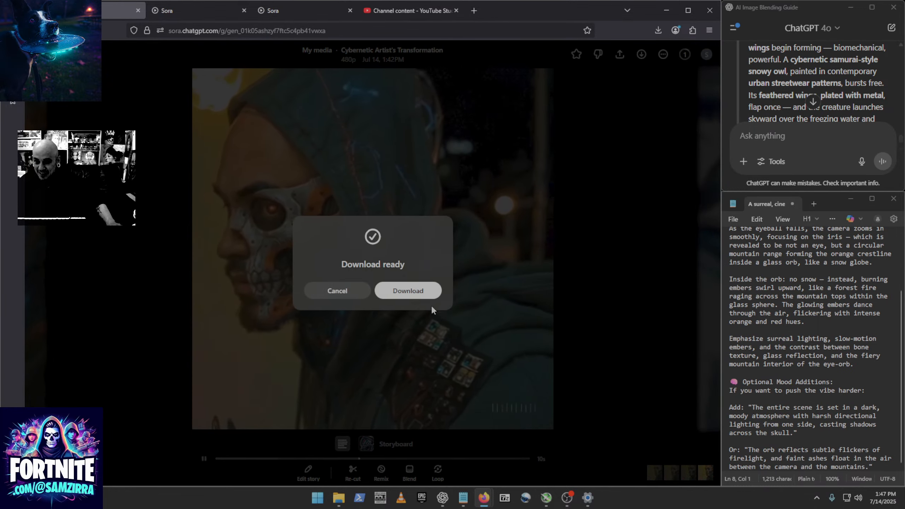
click(408, 290)
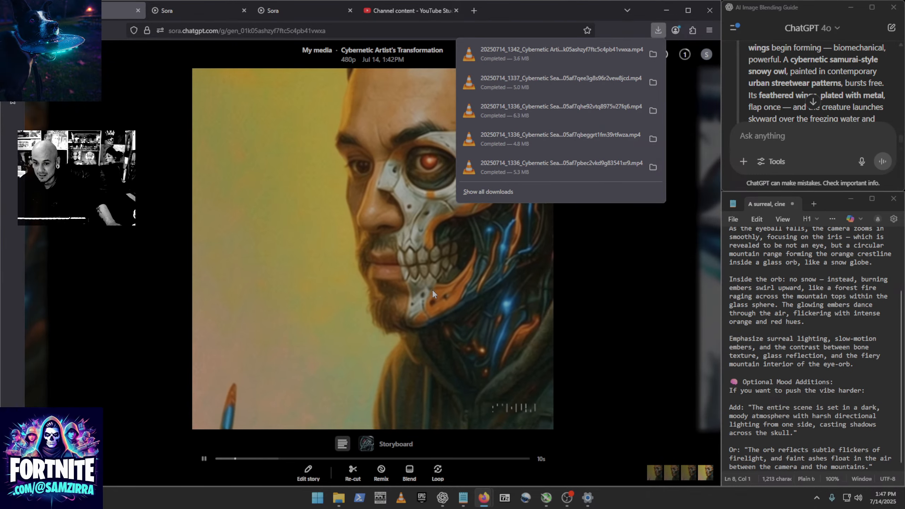
Re-cut this variation, trimming its clip to 00.00 - 02.20, and add an empty storyboard scene at 02.24.
click(352, 474)
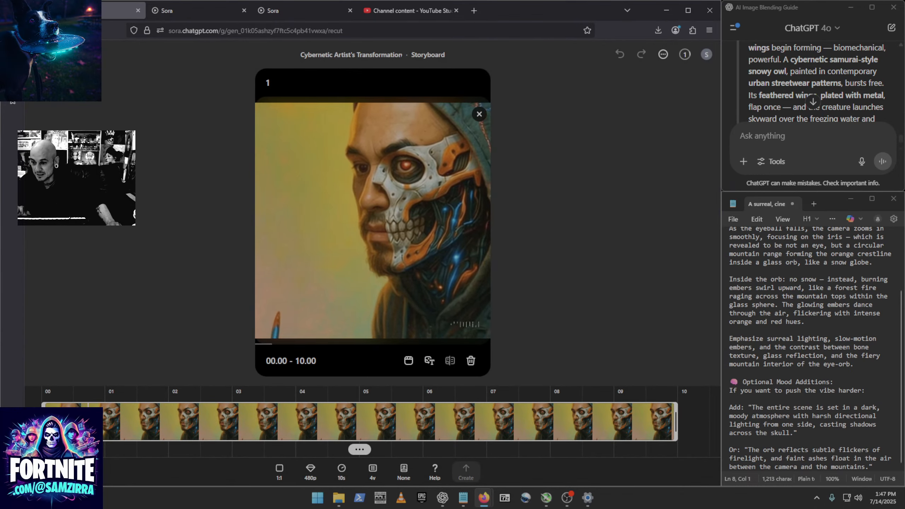
drag(45, 416, 79, 430)
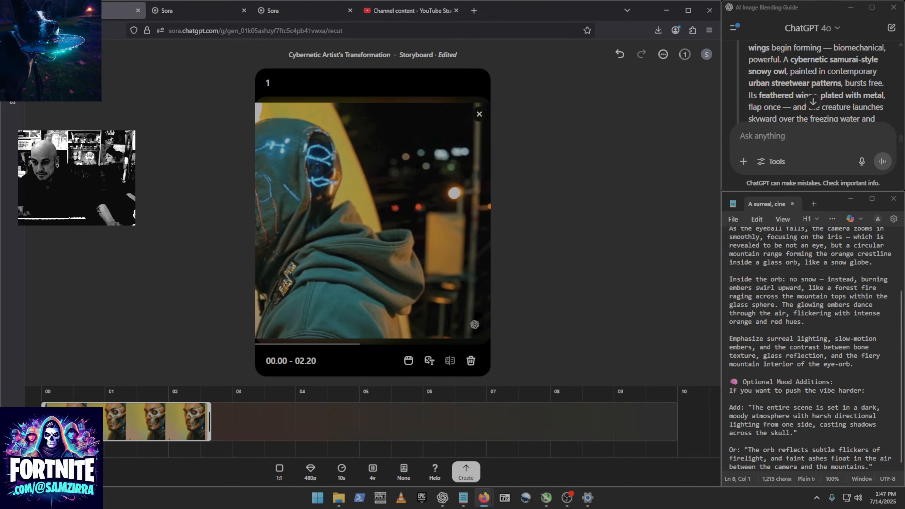
click(222, 424)
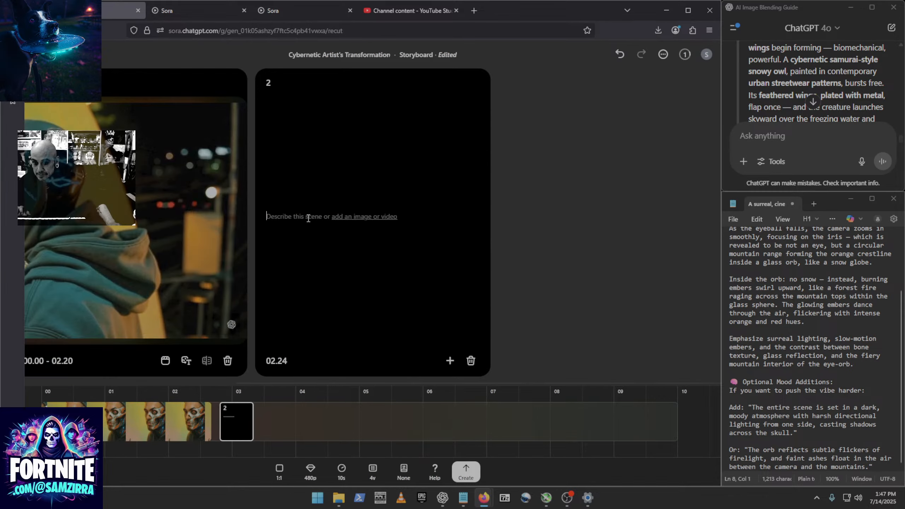
Begin the new scene's description with "The robotic artist contiues his digital painting".
text(T)
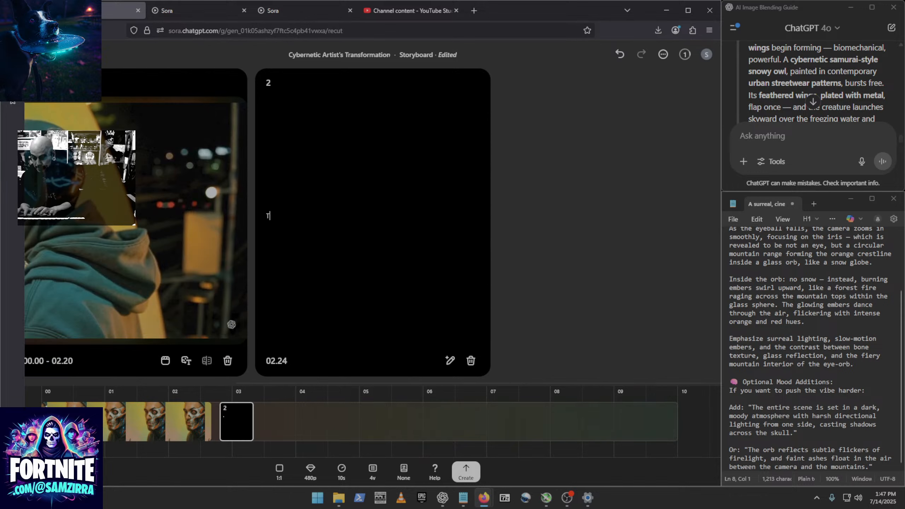
text(he robotic )
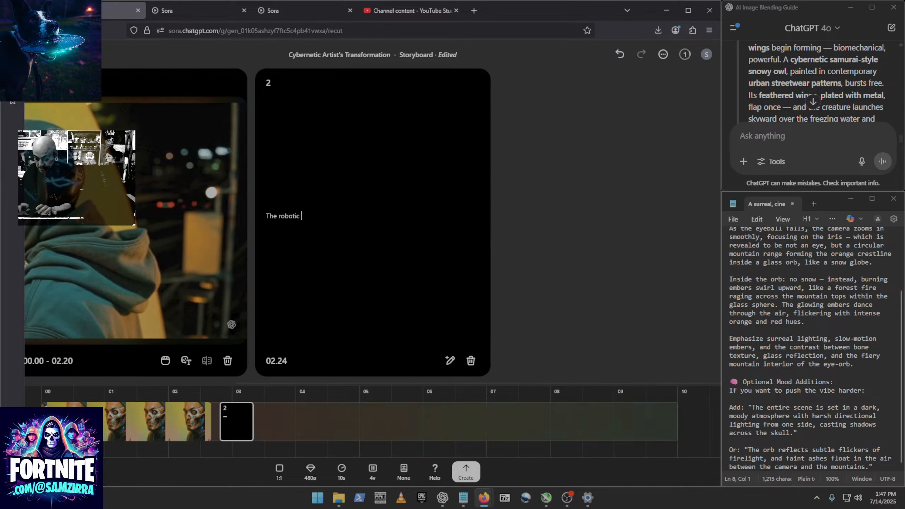
text(artist cont)
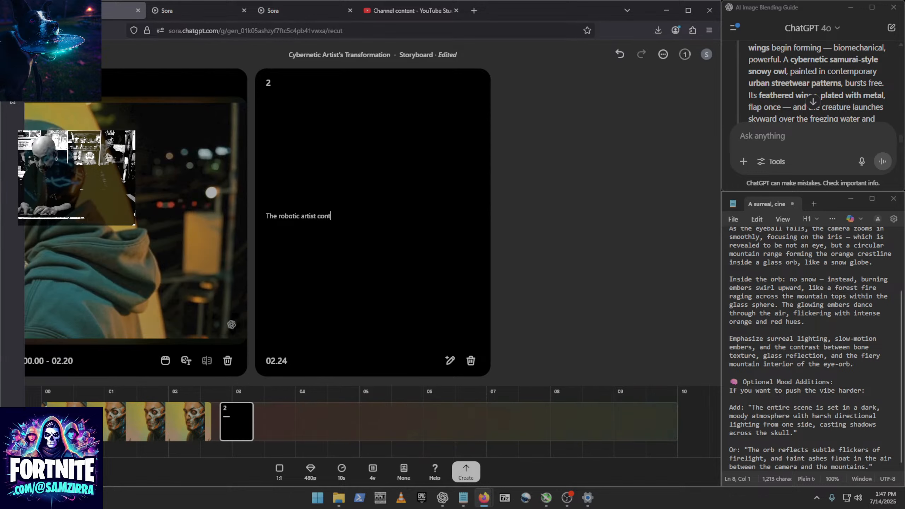
text(iues)
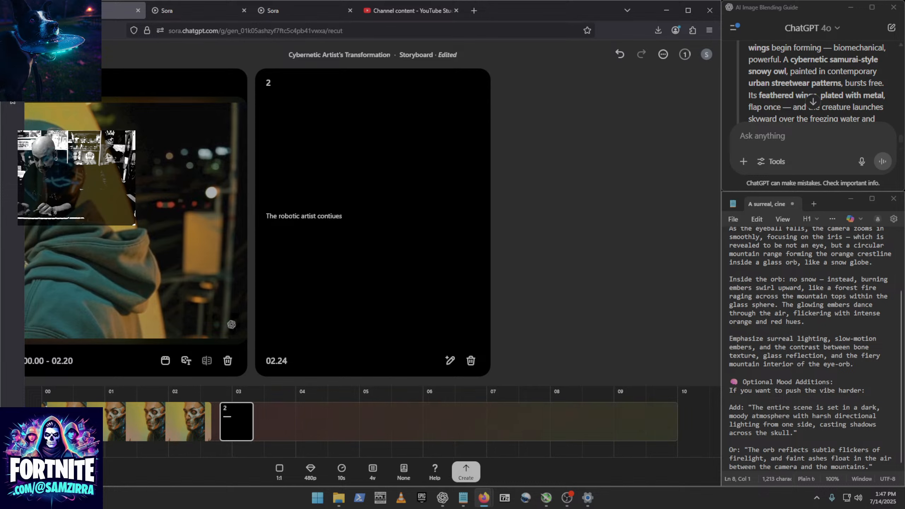
text( his digital)
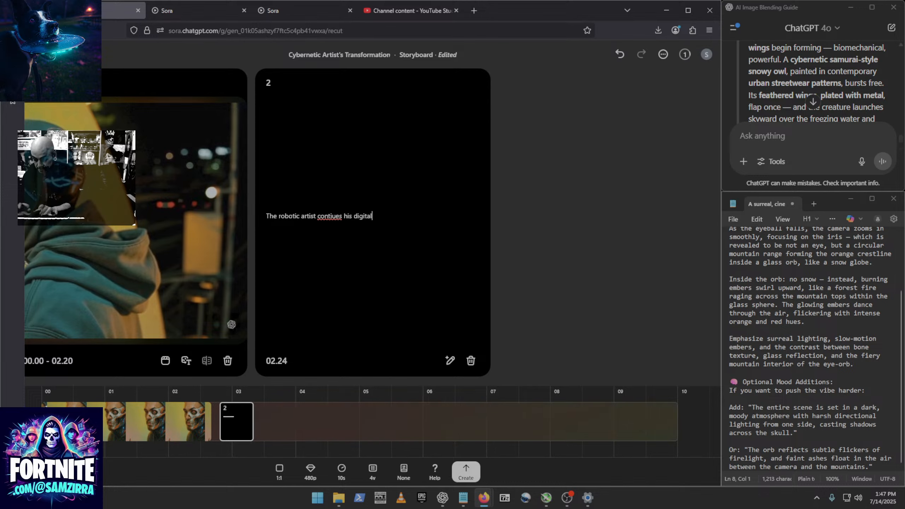
text( painting in th)
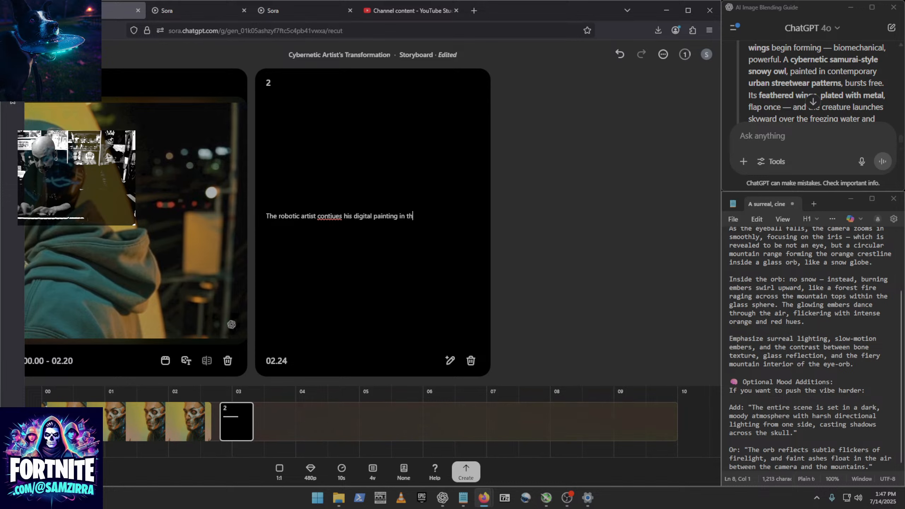
text(e w)
key(BackSpace)
key(BackSpace)
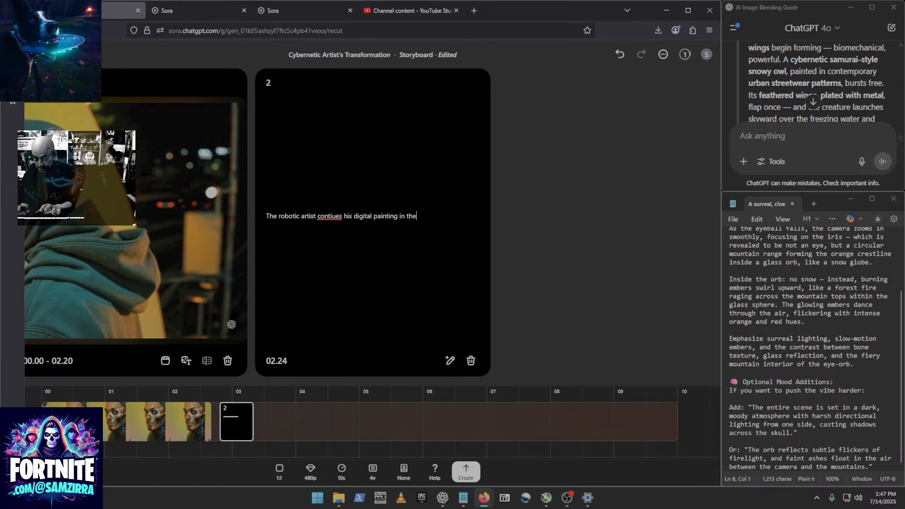
key(BackSpace)
key(BackSpace)
key(BackSpace)
key(BackSpace)
key(BackSpace)
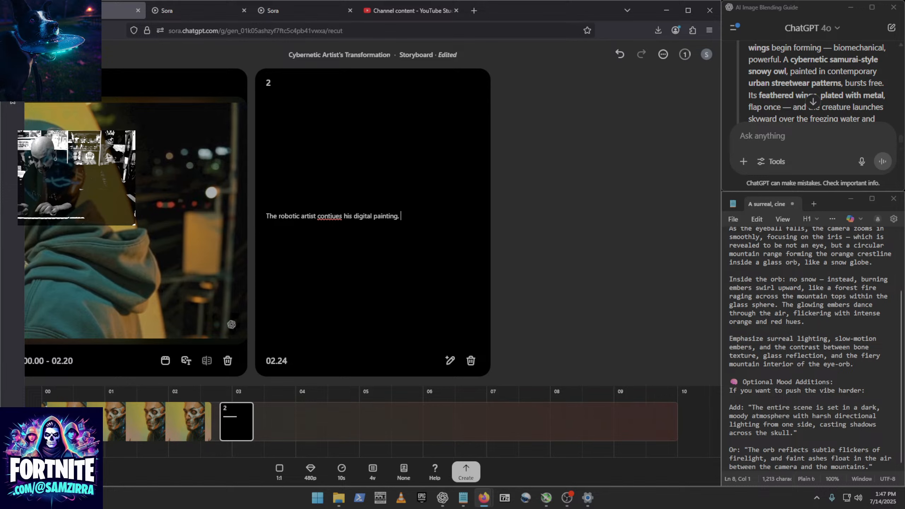
Continue the scene description with ", his work station is inside the display window of his creators art gallery.".
text(hiw work)
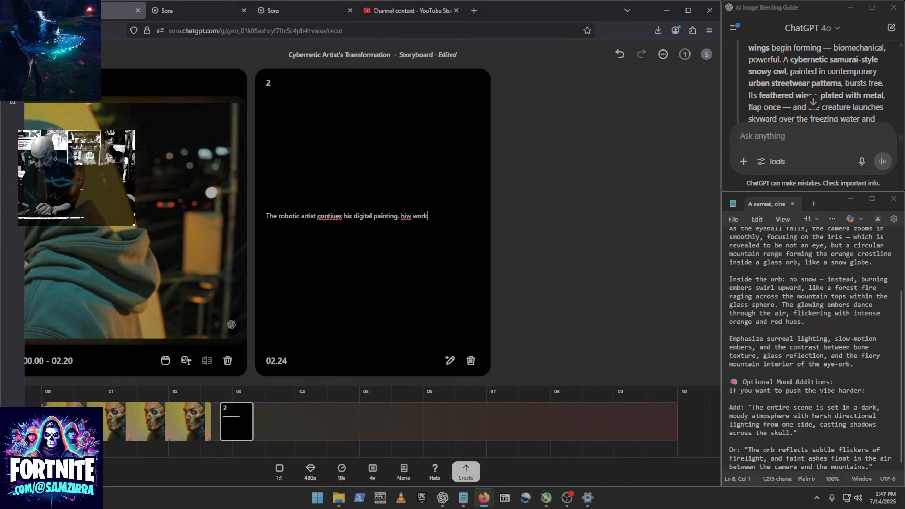
key(BackSpace)
key(BackSpace)
key(BackSpace)
key(BackSpace)
key(BackSpace)
key(BackSpace)
key(BackSpace)
key(BackSpace)
key(BackSpace)
text(, his wo)
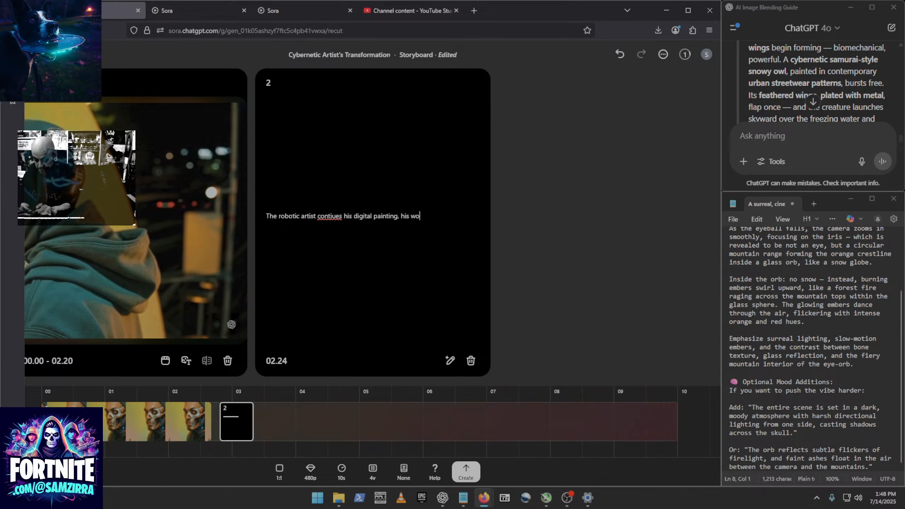
text(rk station )
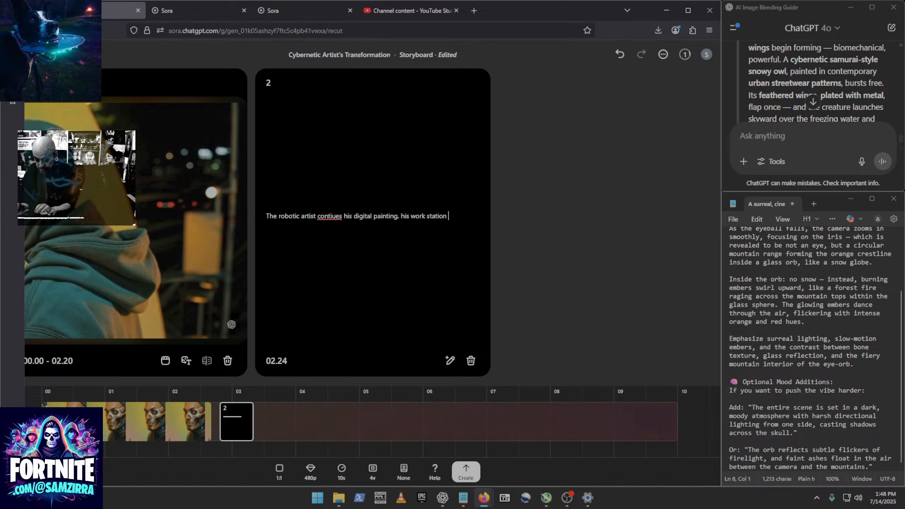
text(is)
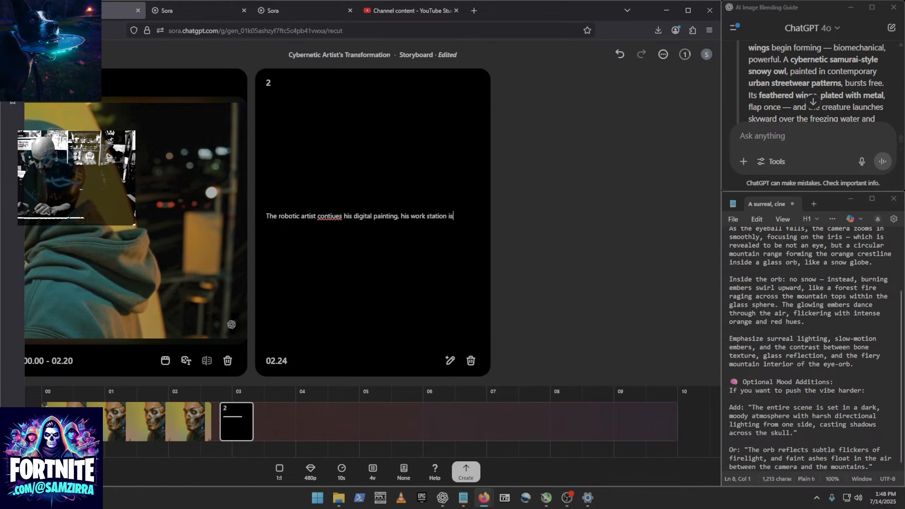
text( inside the display woin)
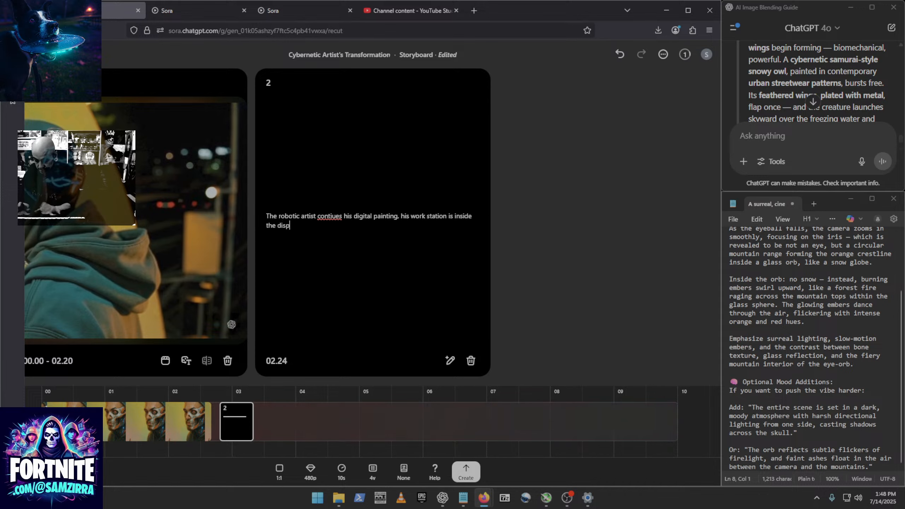
key(BackSpace)
key(BackSpace)
key(BackSpace)
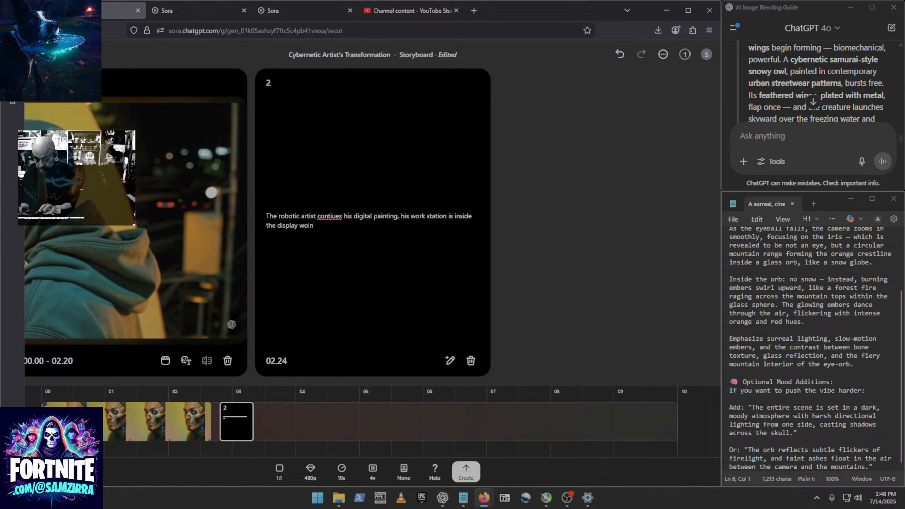
text(indow)
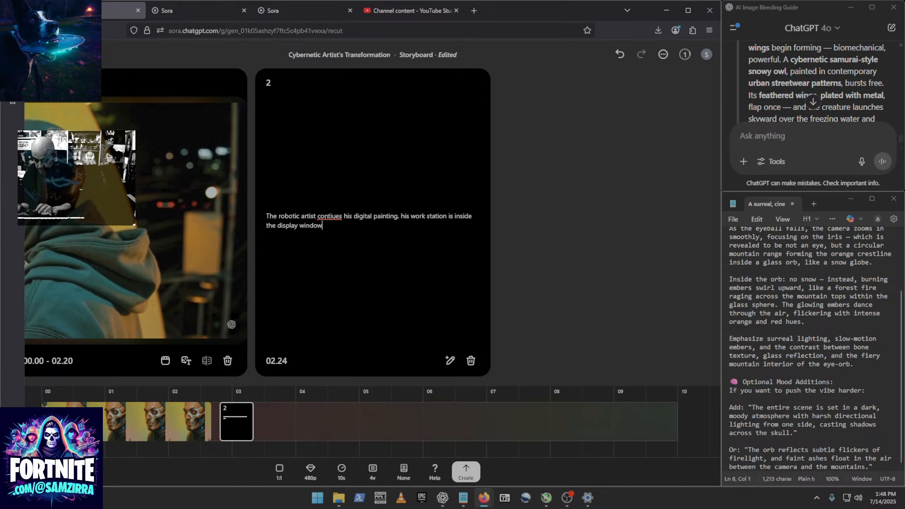
text( of his creators art galleer)
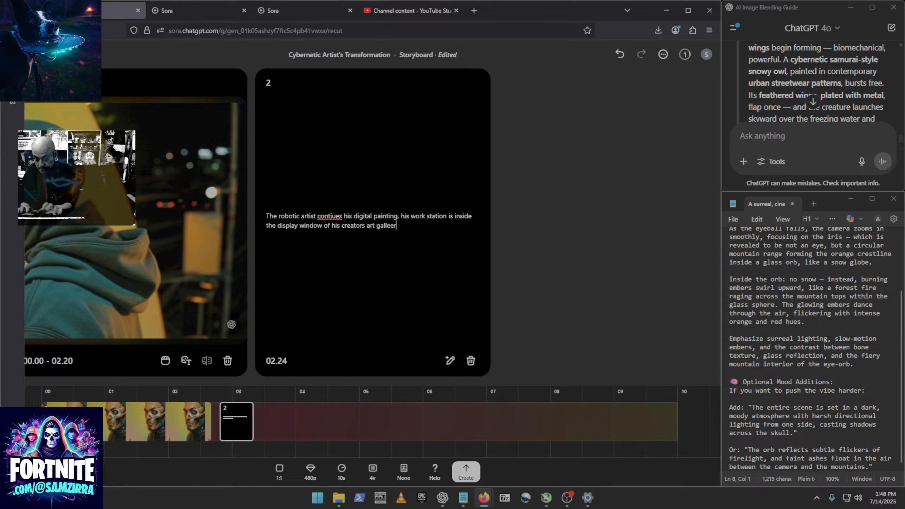
key(BackSpace)
key(BackSpace)
text(ry.)
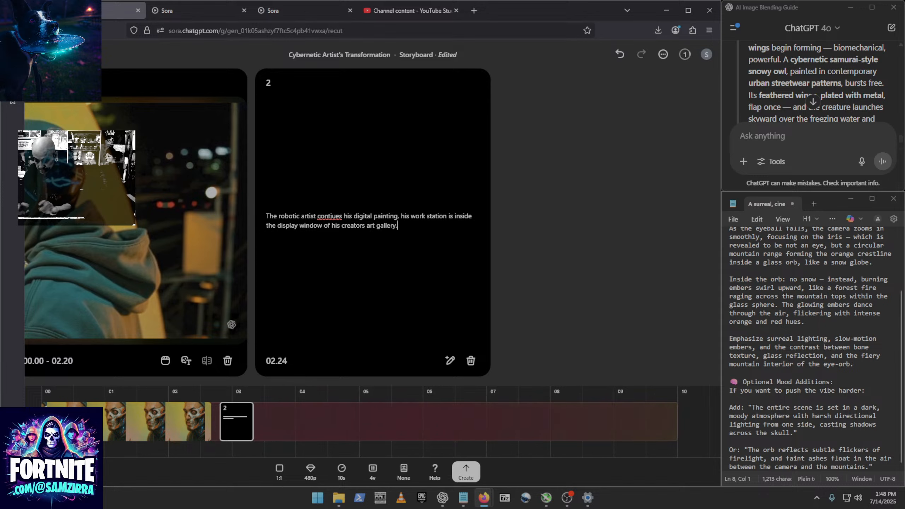
Start the scene description's second sentence with "While he works he is".
text( He)
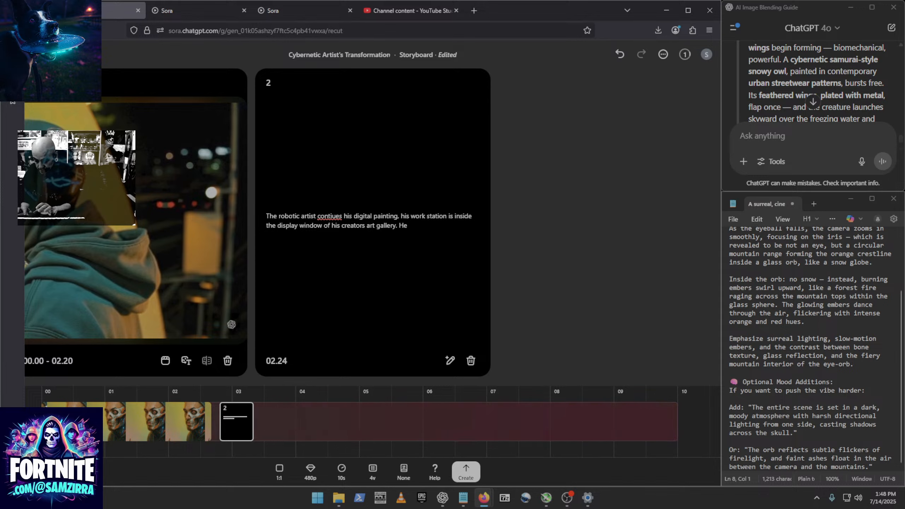
key(BackSpace)
key(BackSpace)
text(While he works he is)
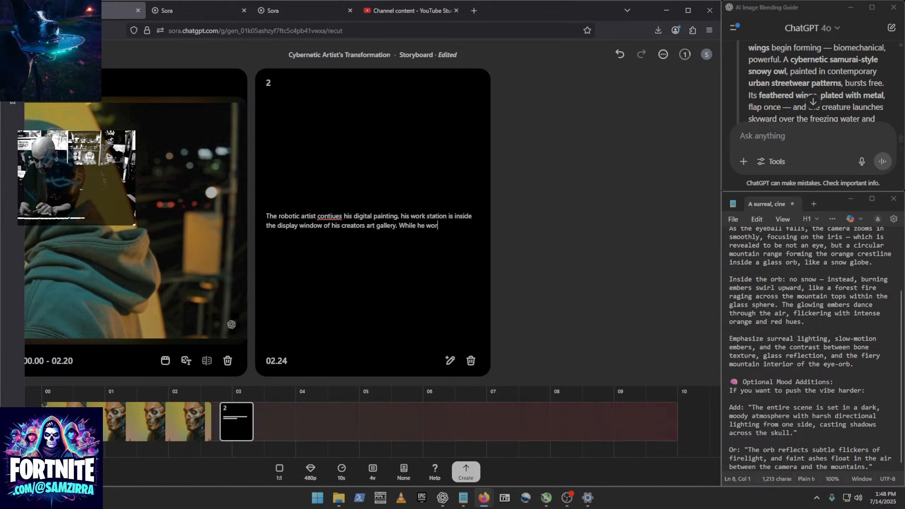
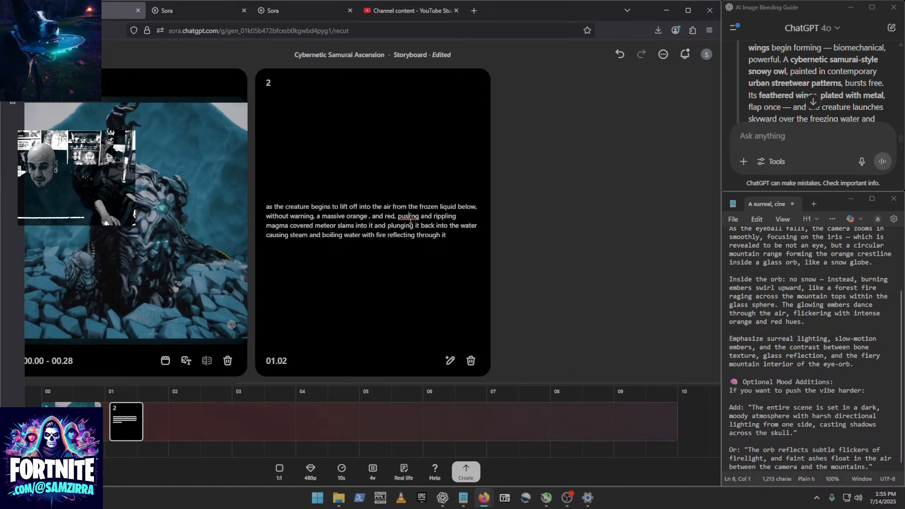
Revise the Cybernetic Samurai Ascension meteor scene to "pulsing" magma and fire reflecting on the glacier wall and ice chunks, and create the video.
key(BackSpace)
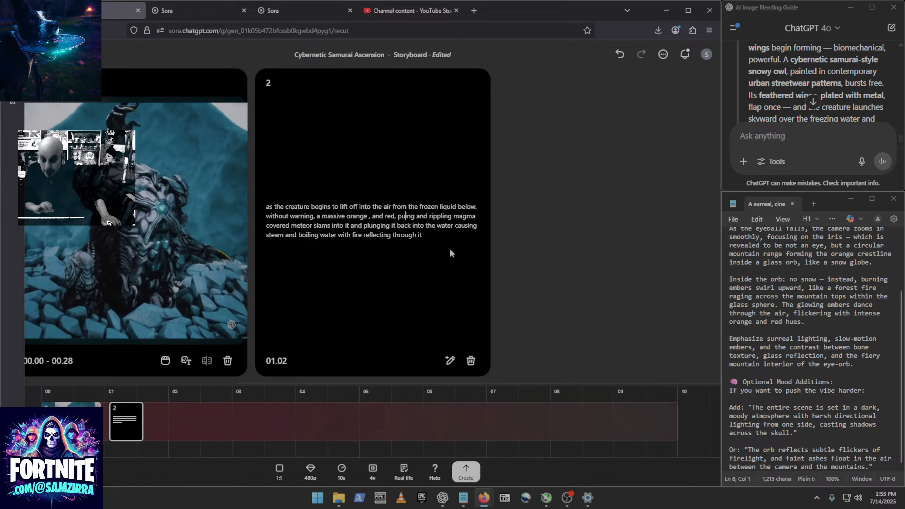
text(lsi)
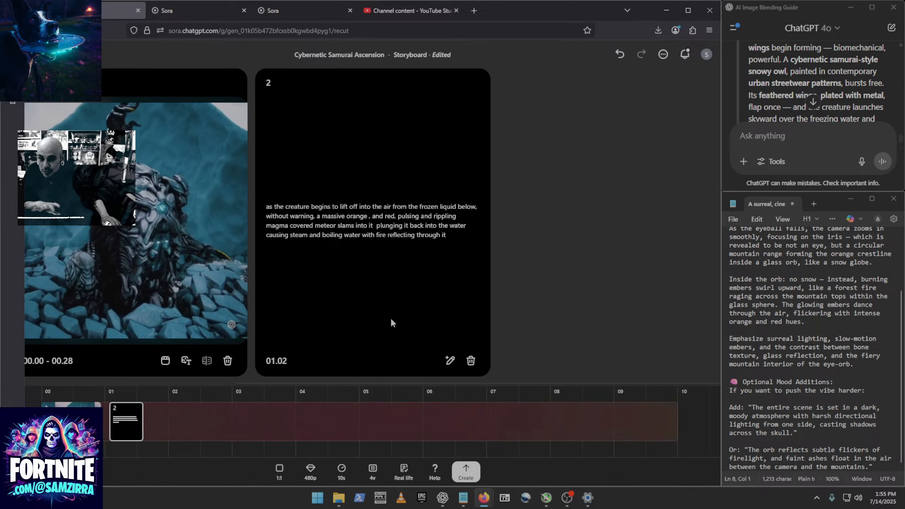
key(BackSpace)
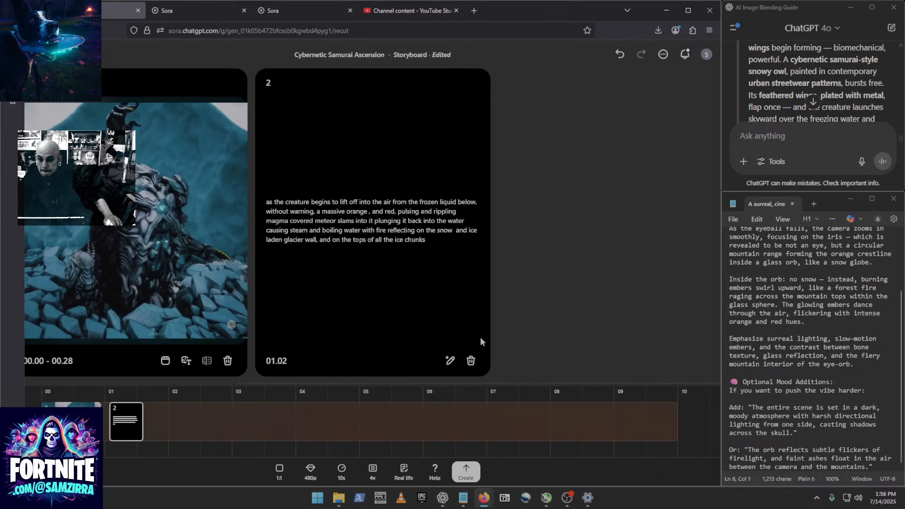
click(467, 471)
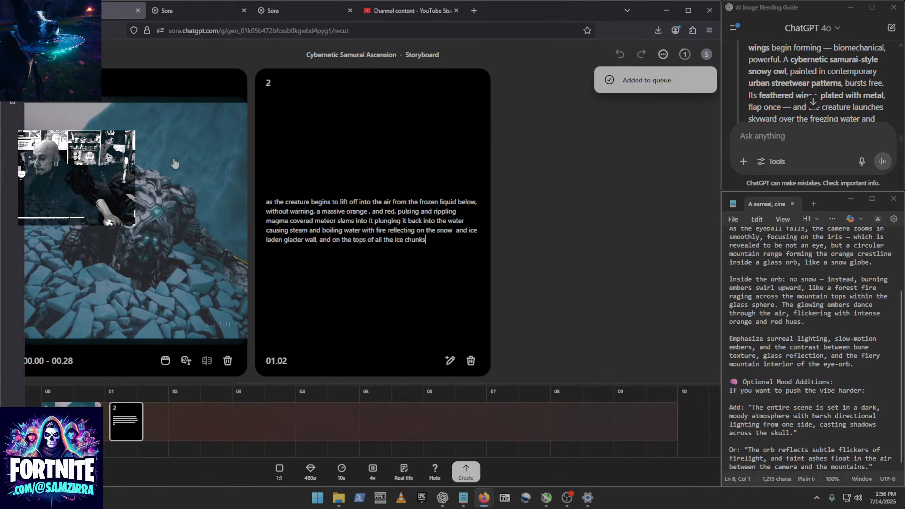
Leave the meteor storyboard for the media library and play all four Robotic Artist Sparks Creativity variations.
click(38, 54)
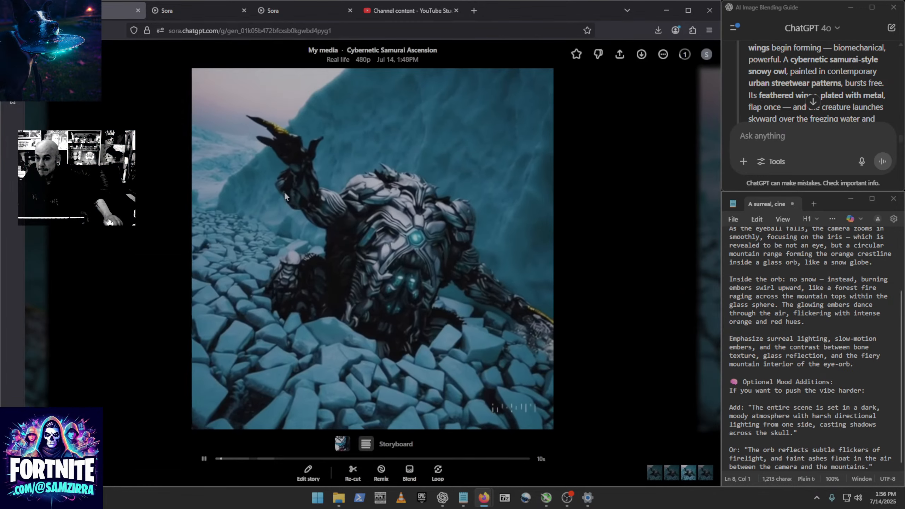
click(38, 54)
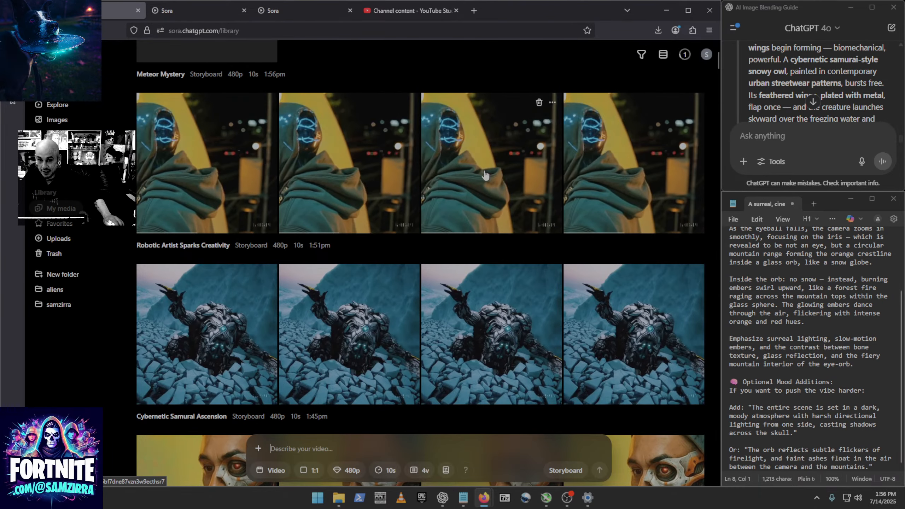
click(577, 181)
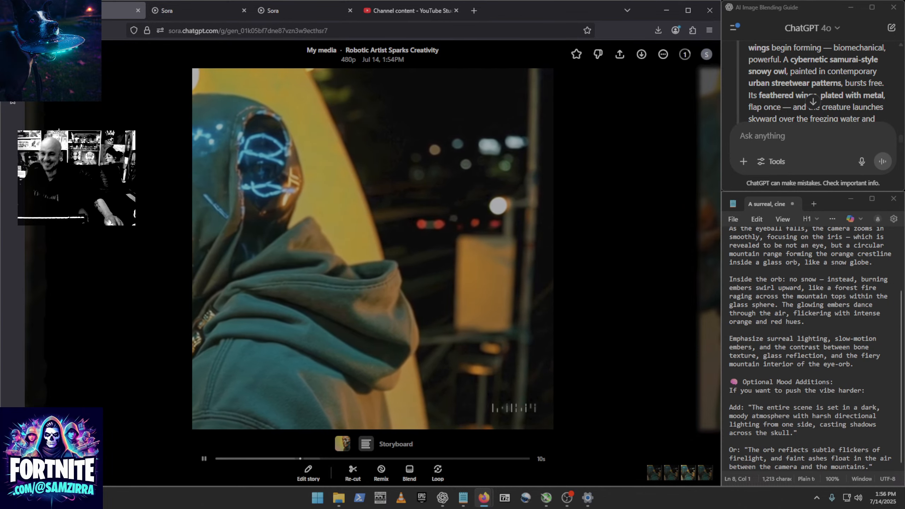
click(636, 197)
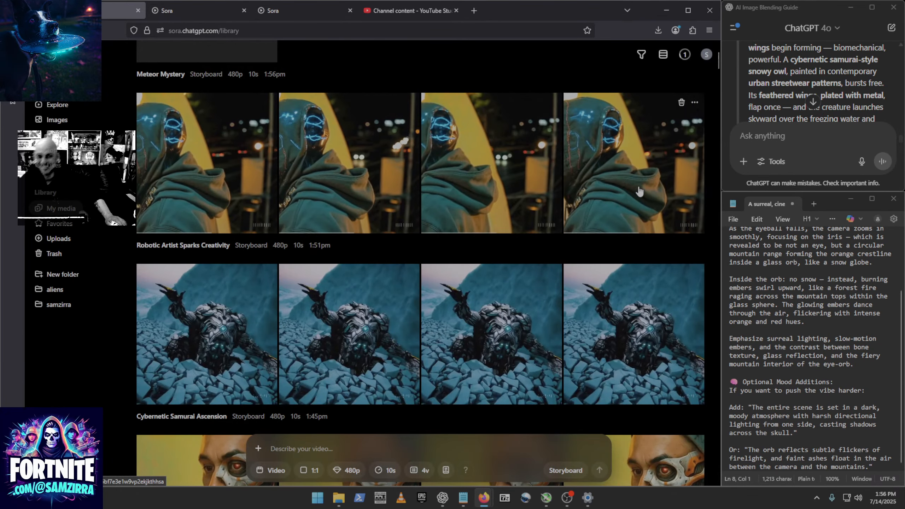
click(628, 146)
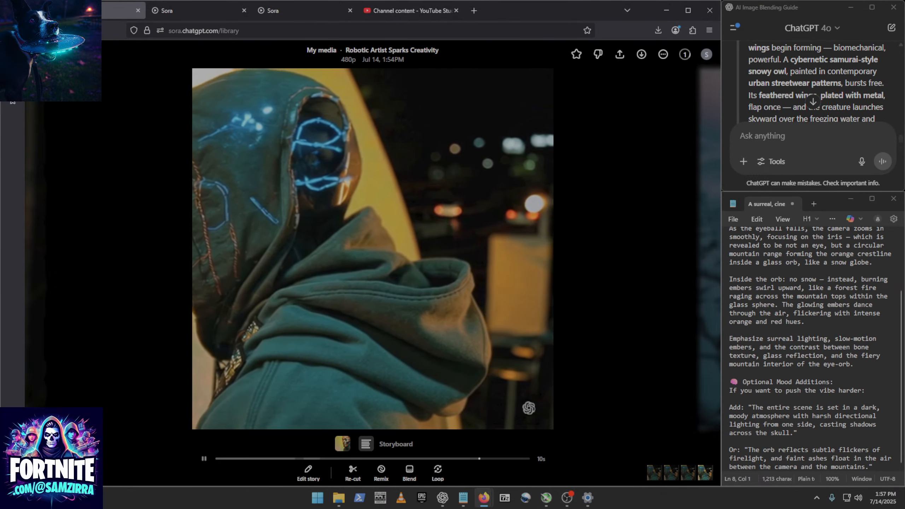
key(Escape)
click(254, 174)
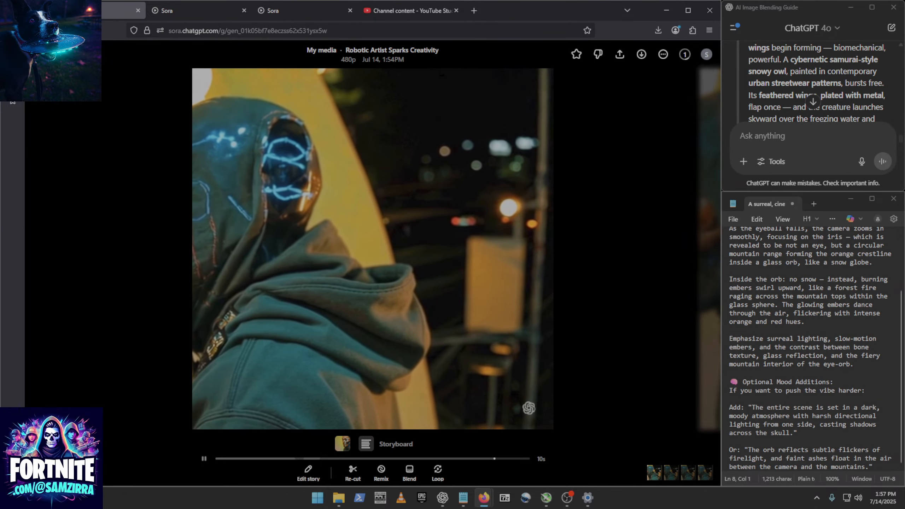
key(Escape)
click(299, 161)
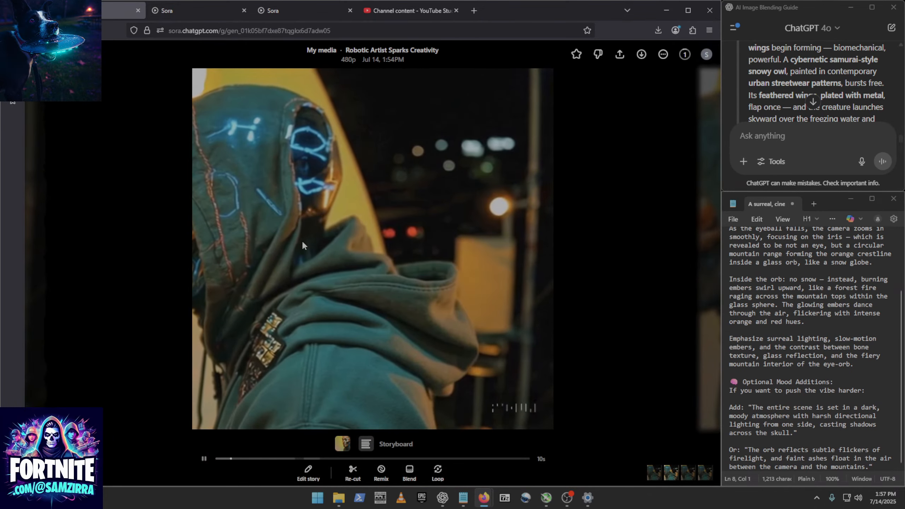
drag(392, 459, 490, 470)
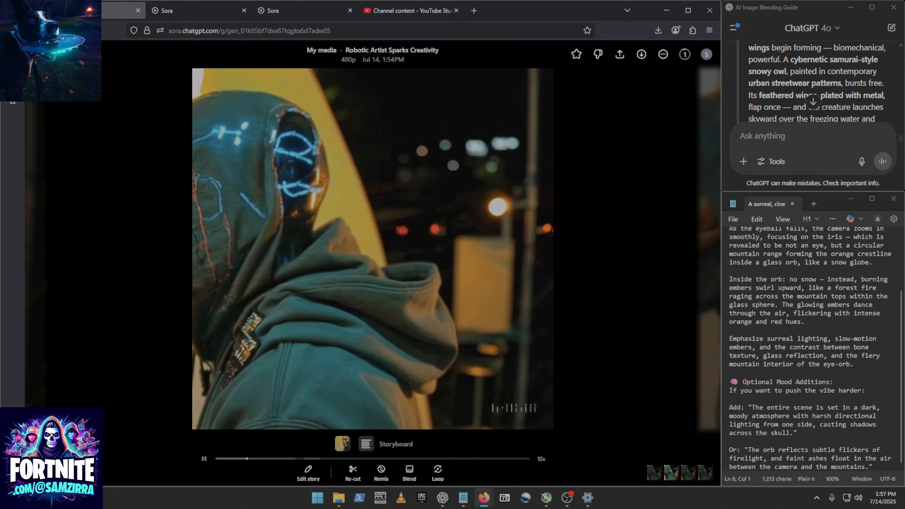
key(Escape)
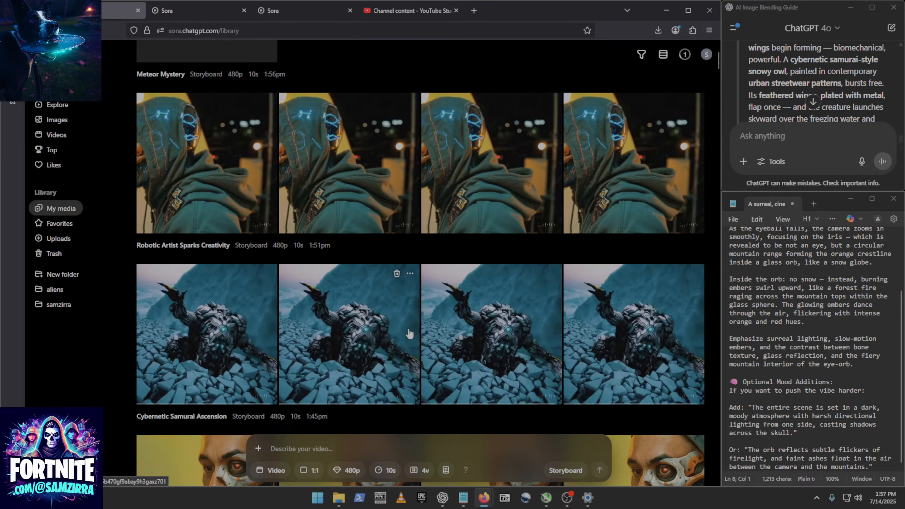
Play the fourth Cybernetic Samurai Ascension variation from the 1:45pm set and return to the newest items in the library.
click(599, 333)
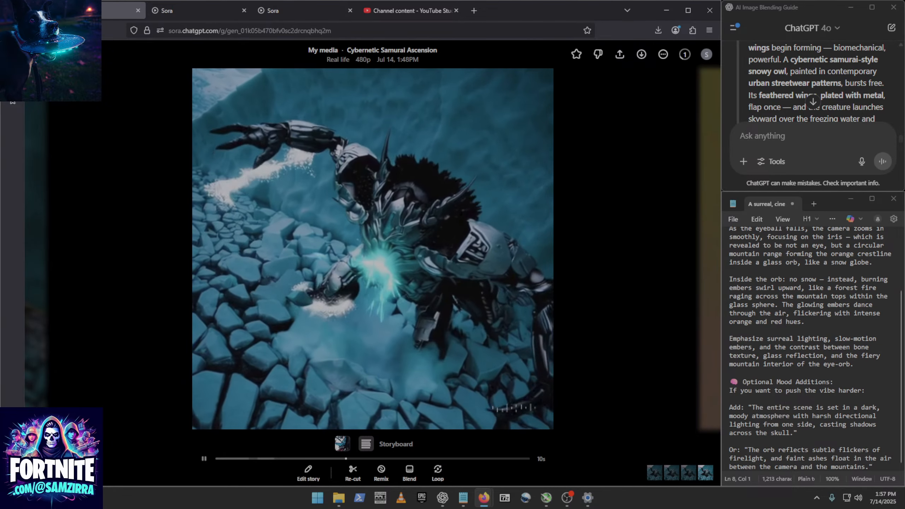
click(11, 10)
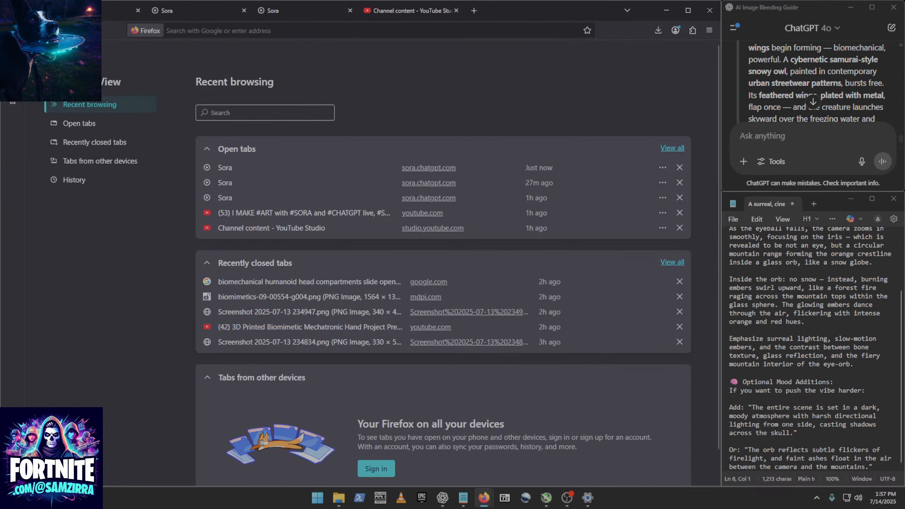
click(117, 11)
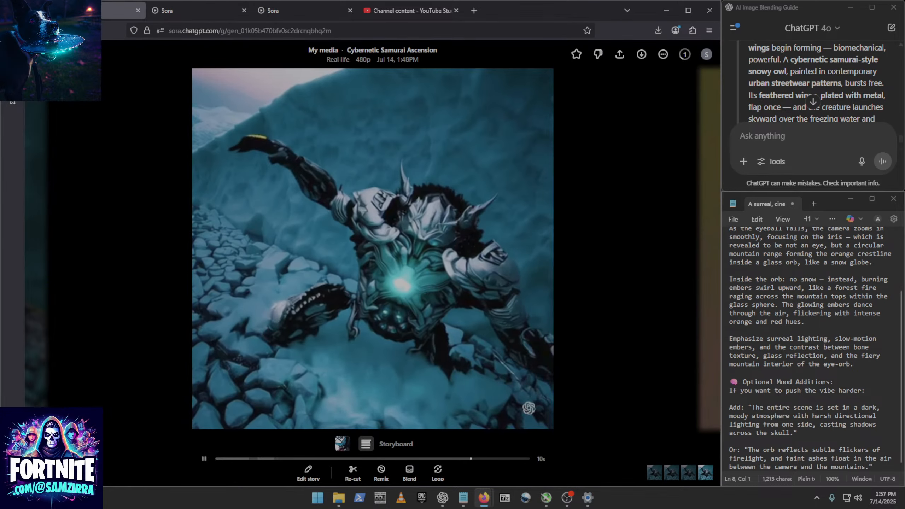
click(39, 55)
scroll(311, 210, up, 5)
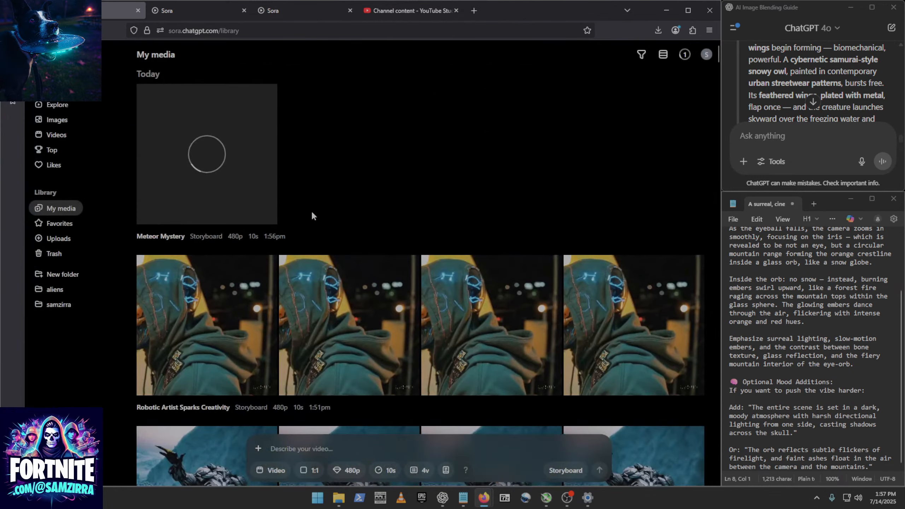
Review the third, fourth and second Cybernetic Sea Behemoth variations from the 1:34pm set.
scroll(314, 207, down, 10)
scroll(315, 212, down, 1)
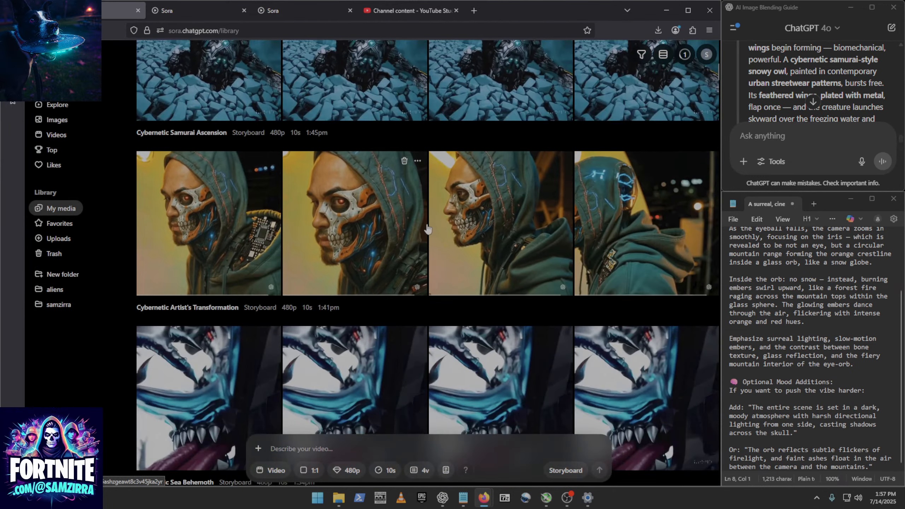
scroll(645, 245, down, 2)
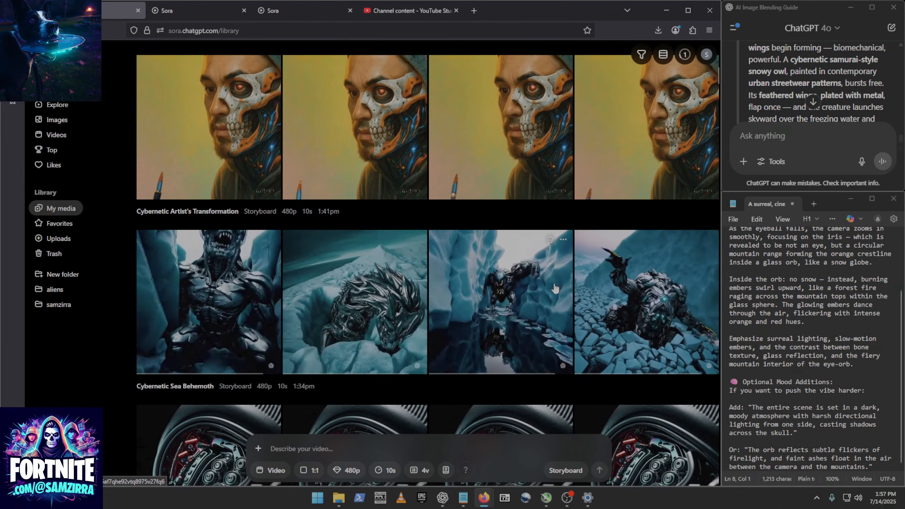
click(528, 283)
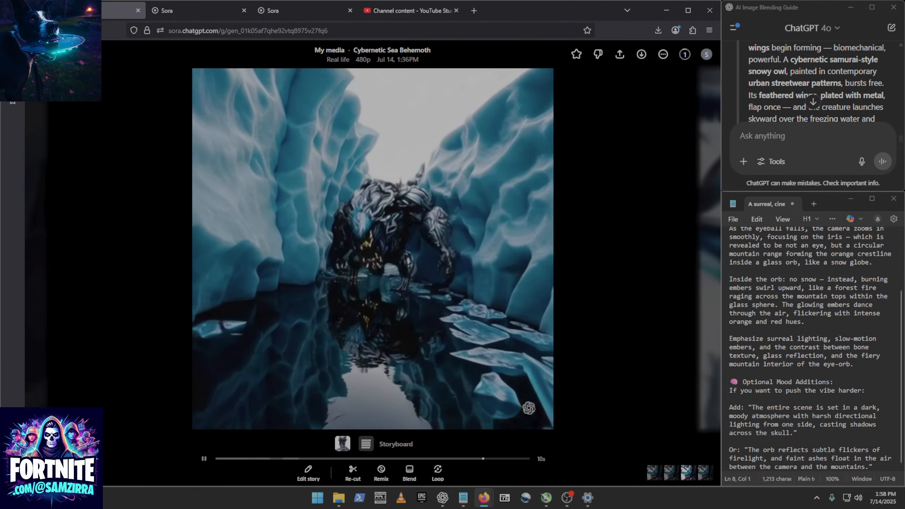
click(702, 268)
click(698, 267)
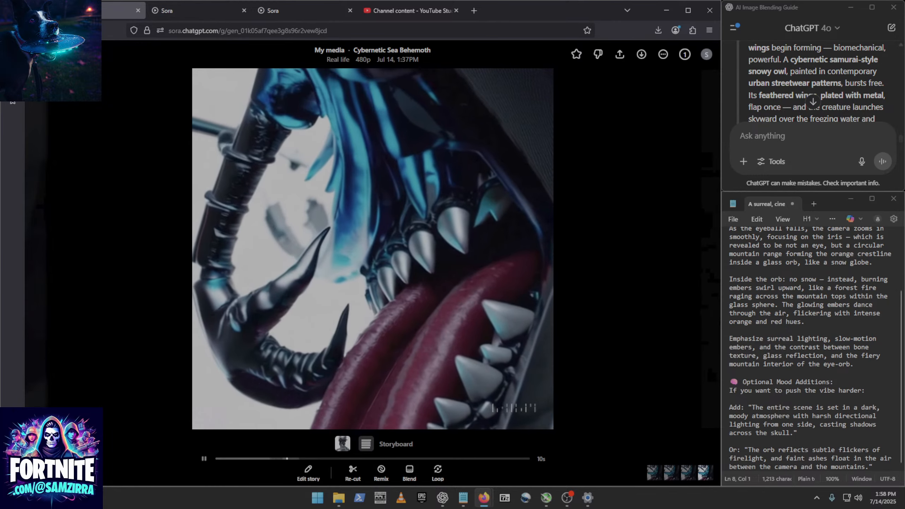
key(alt+Left)
click(307, 264)
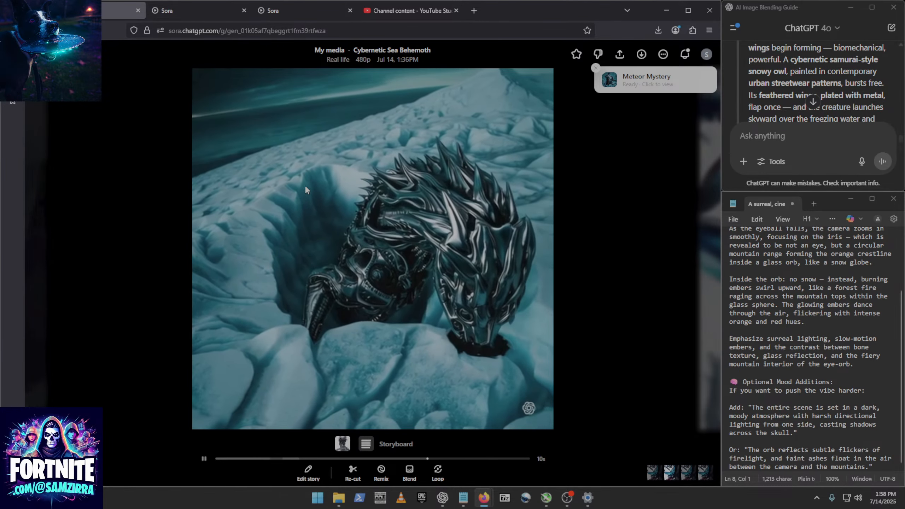
key(Escape)
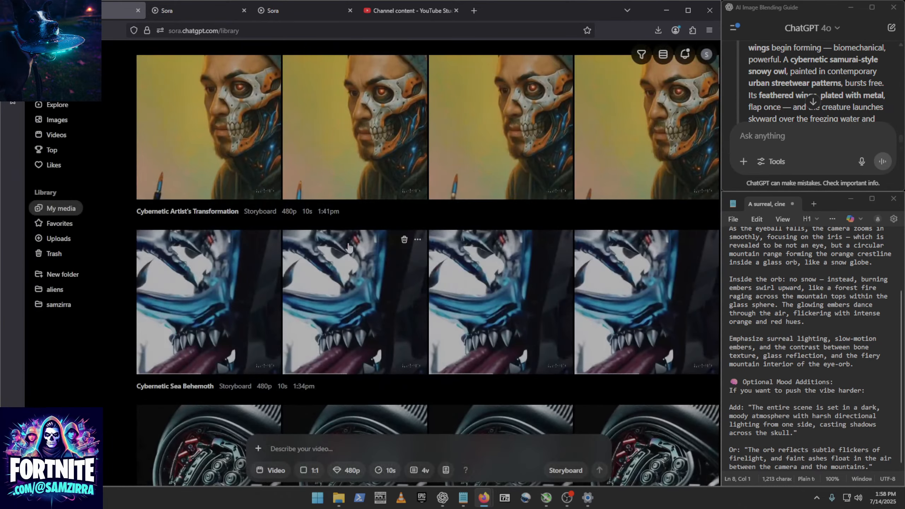
Open the third Human and Robot variation from the 1:17pm set for remixing.
scroll(356, 285, down, 3)
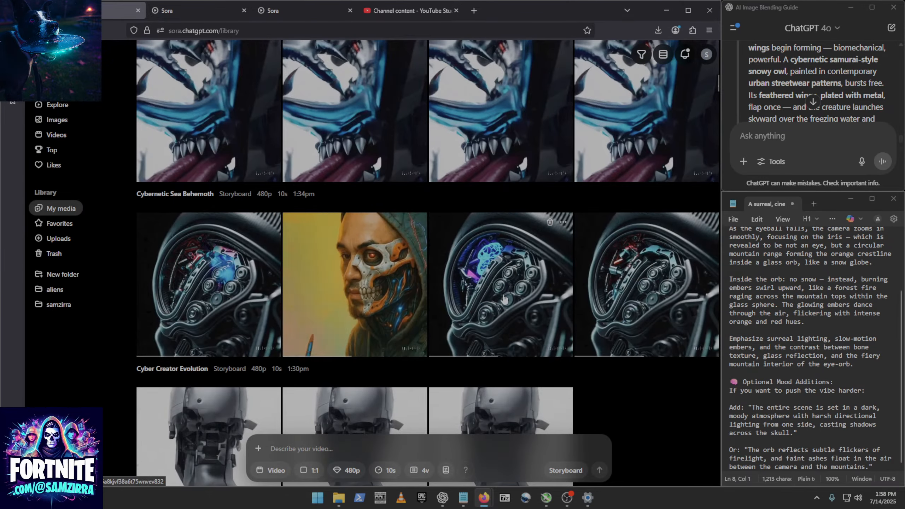
scroll(410, 299, down, 4)
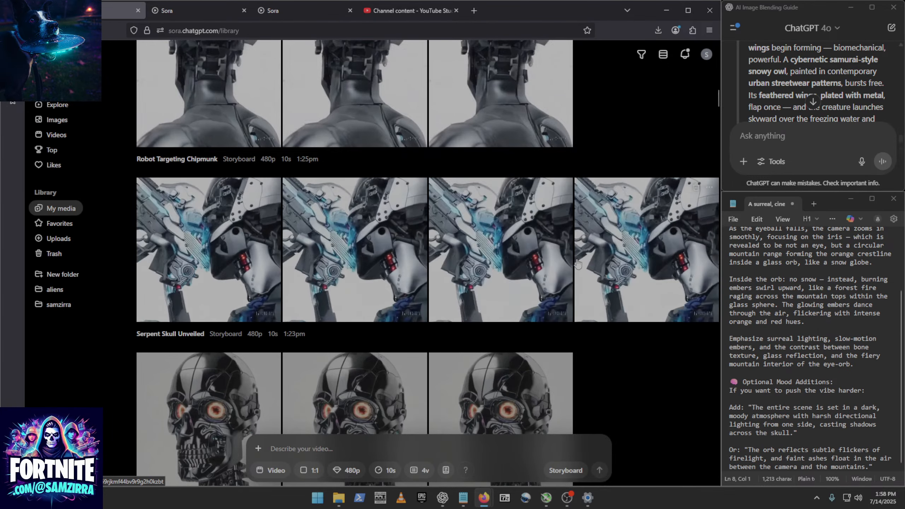
scroll(498, 261, down, 3)
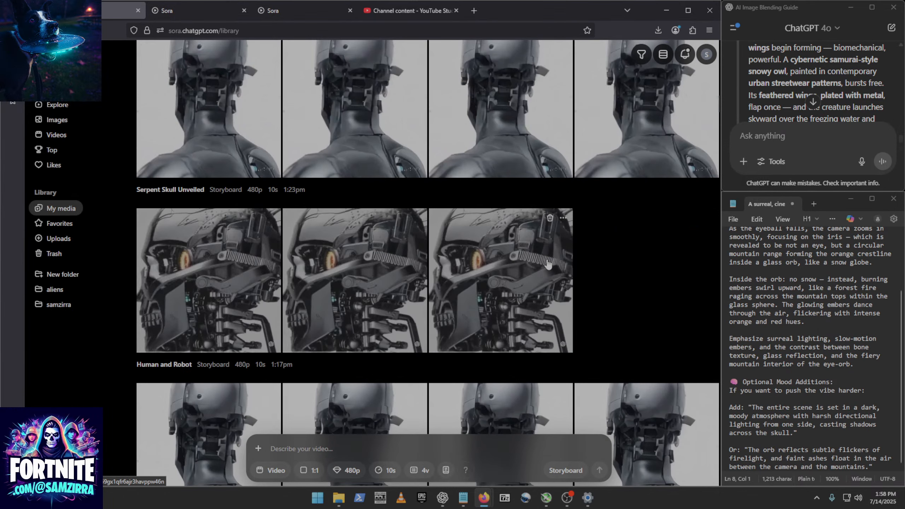
click(487, 262)
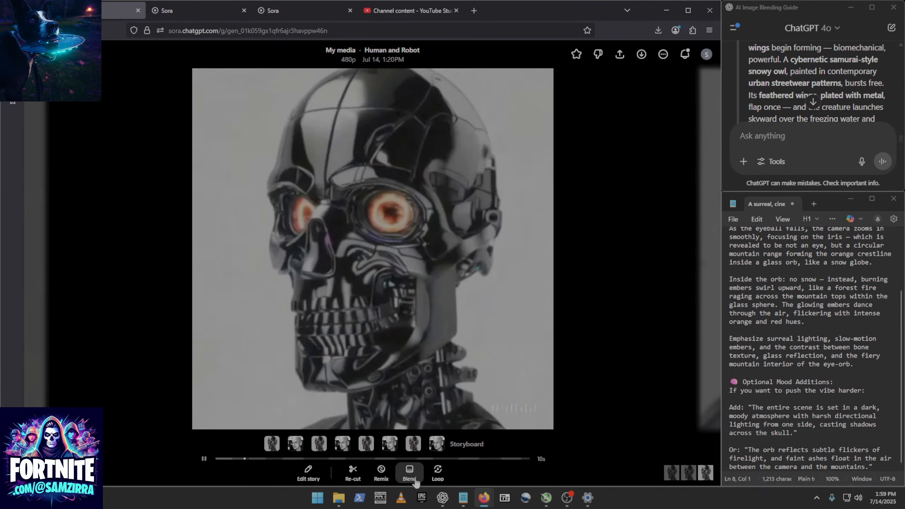
click(415, 482)
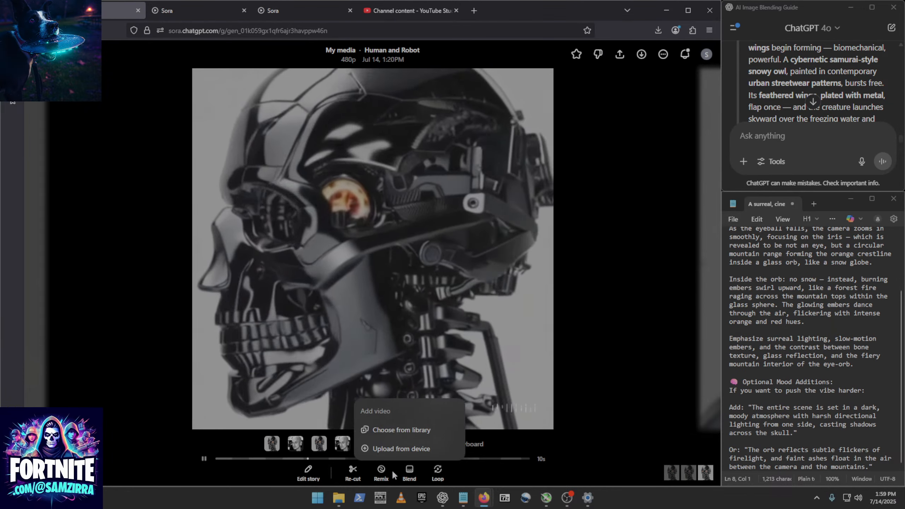
click(381, 480)
click(379, 481)
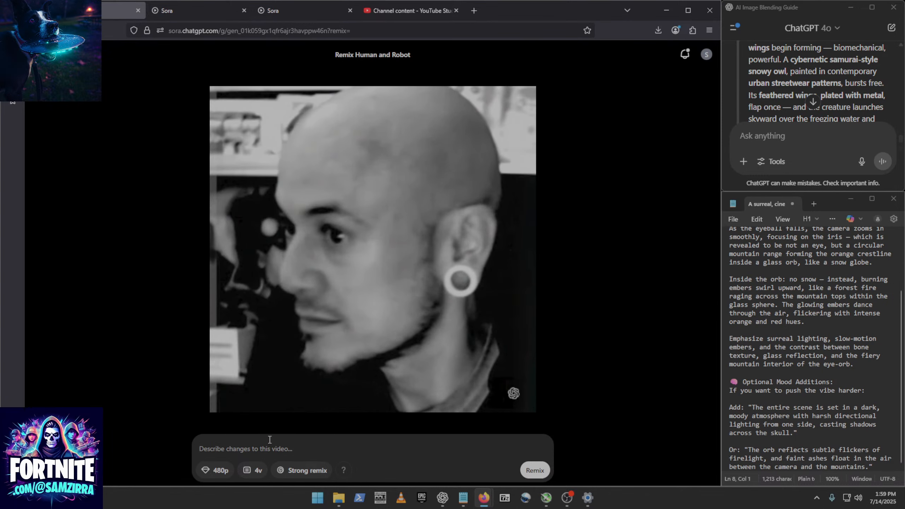
Submit a remix with the prompt "Bland and morph all cuts together of the man and robot skull so that the man is half robot".
click(269, 439)
text(Bl)
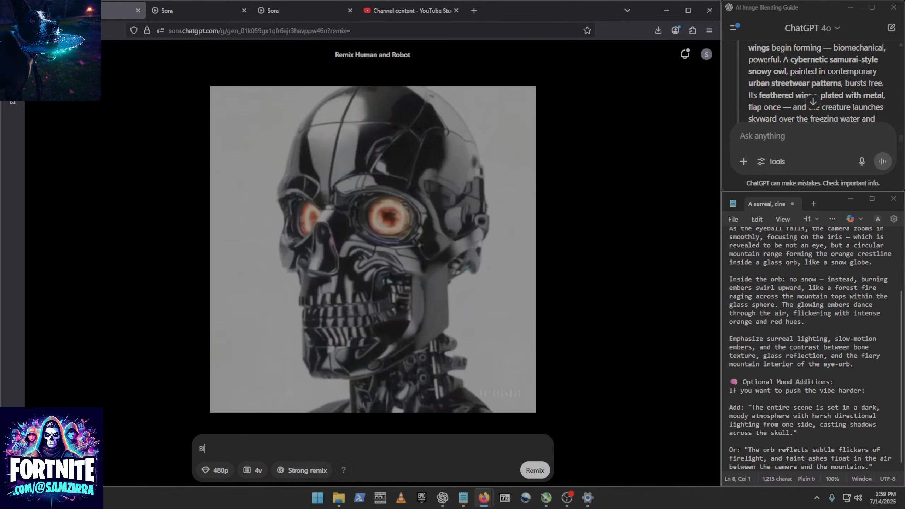
text(an)
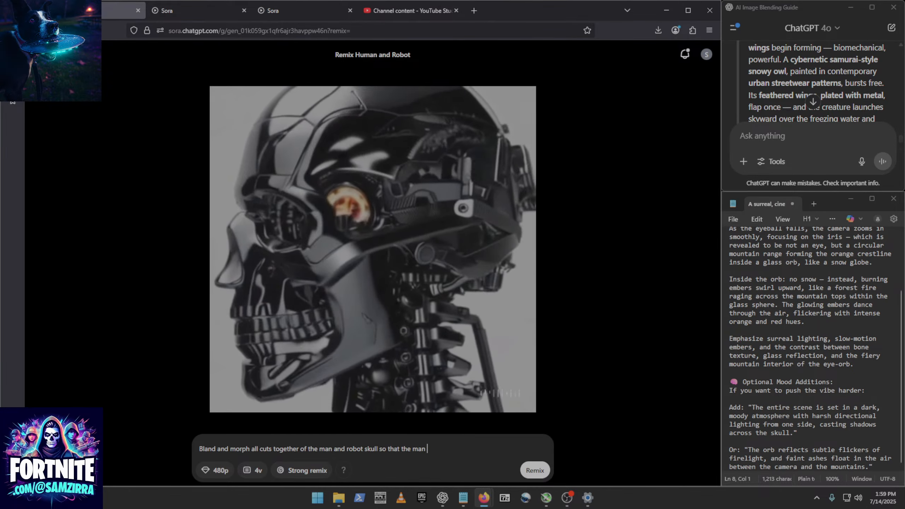
text(bot)
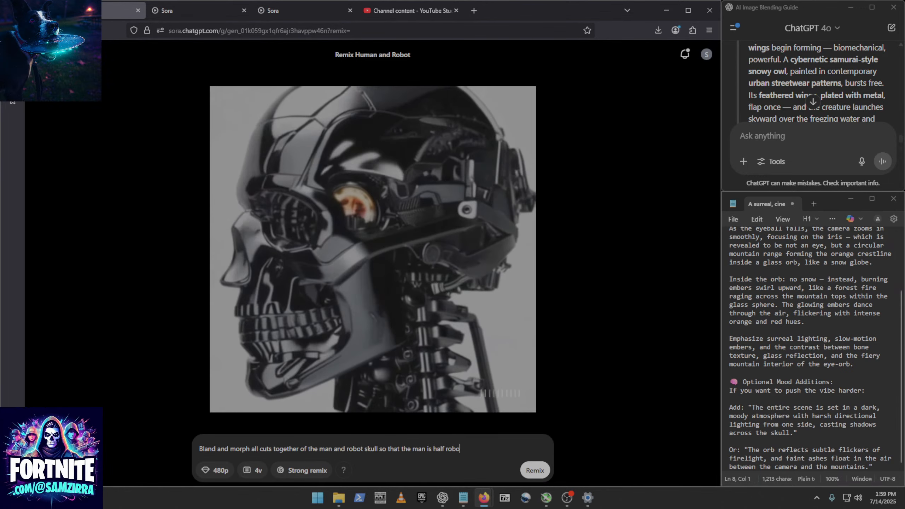
click(527, 471)
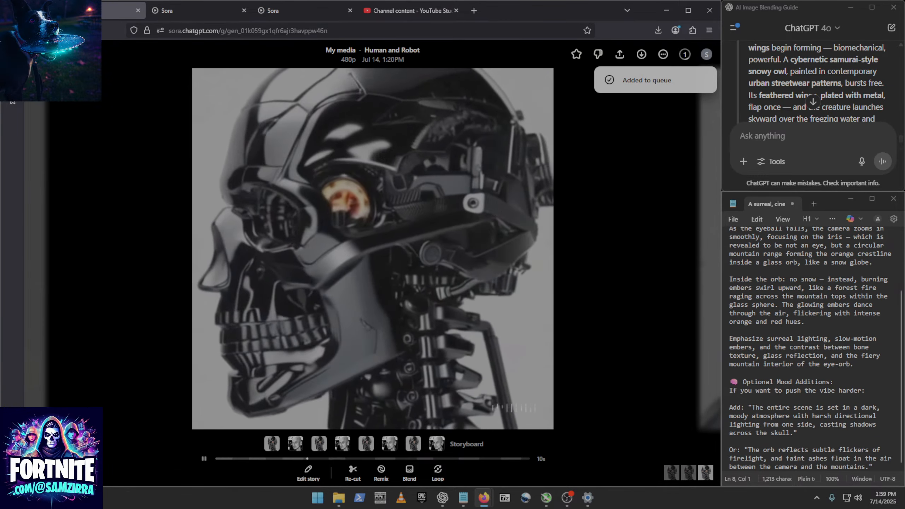
Try to blend the first Human and Robot variation from the 1:17pm set with the third variation of the same set.
click(180, 211)
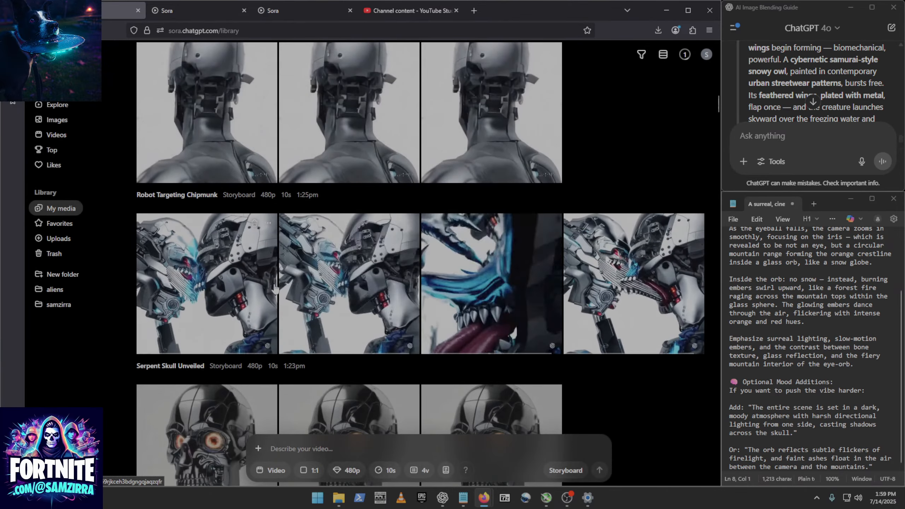
scroll(224, 323, down, 3)
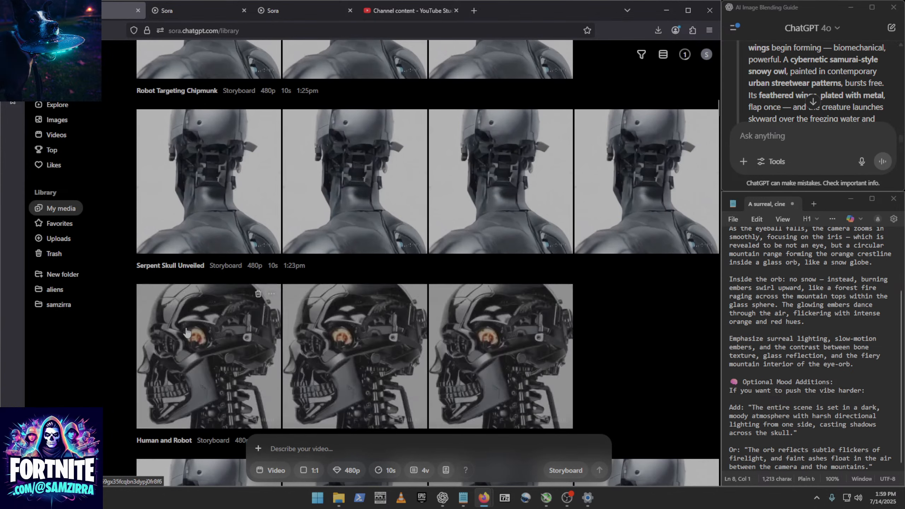
click(337, 344)
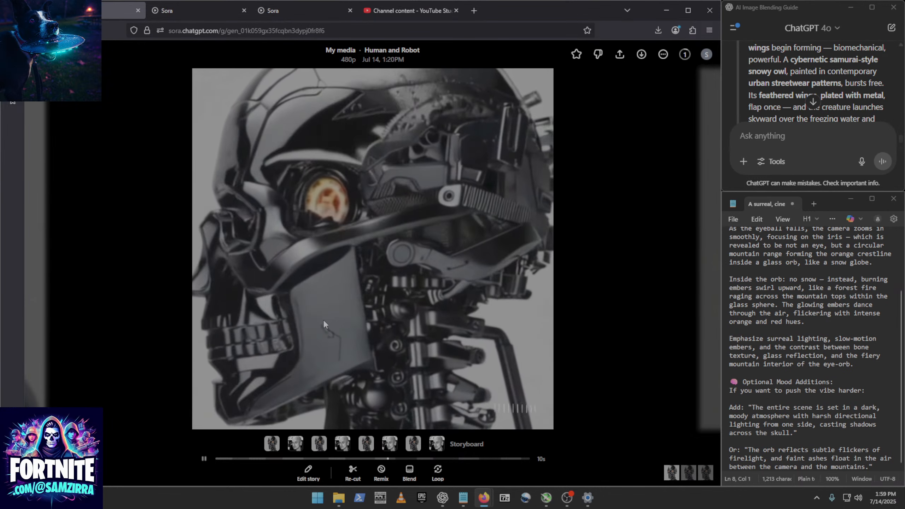
click(406, 472)
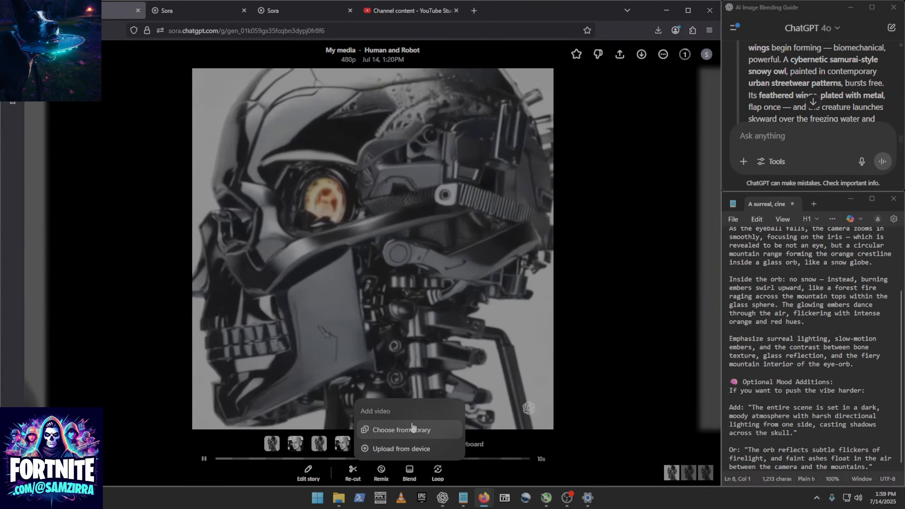
click(411, 431)
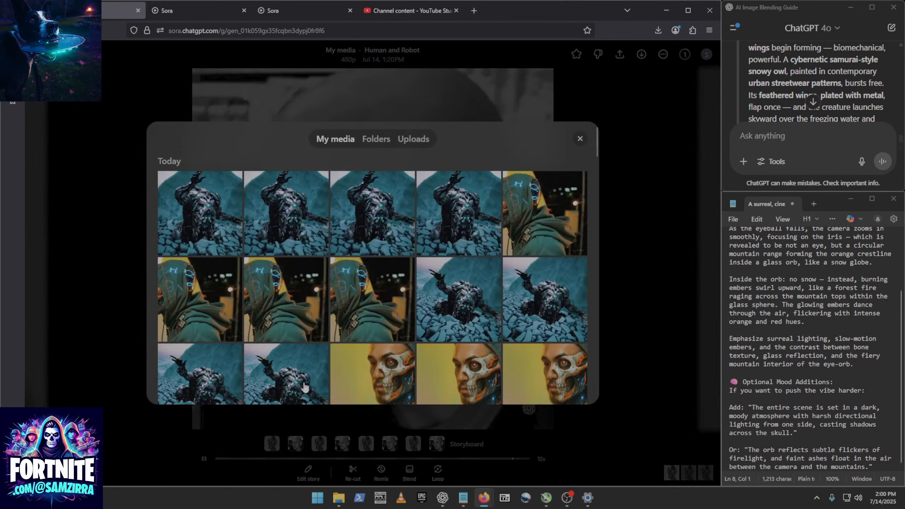
scroll(364, 229, down, 10)
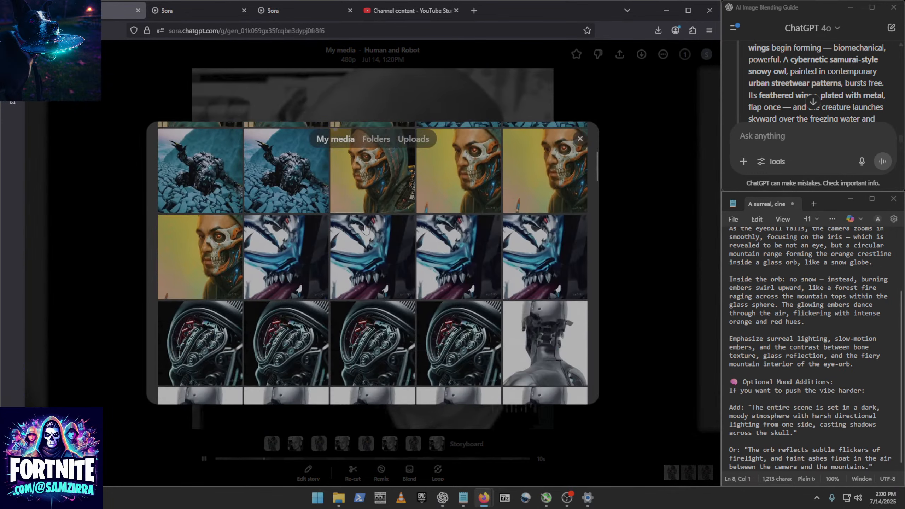
scroll(365, 229, down, 2)
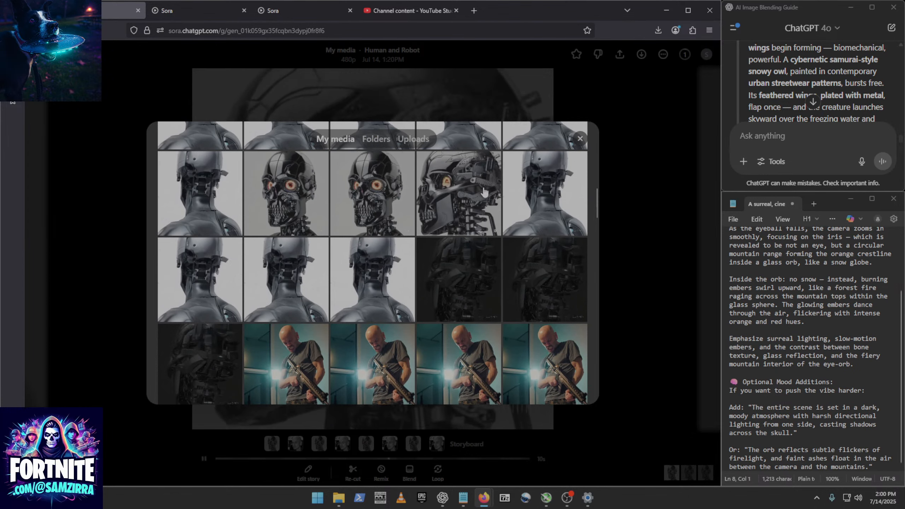
click(484, 192)
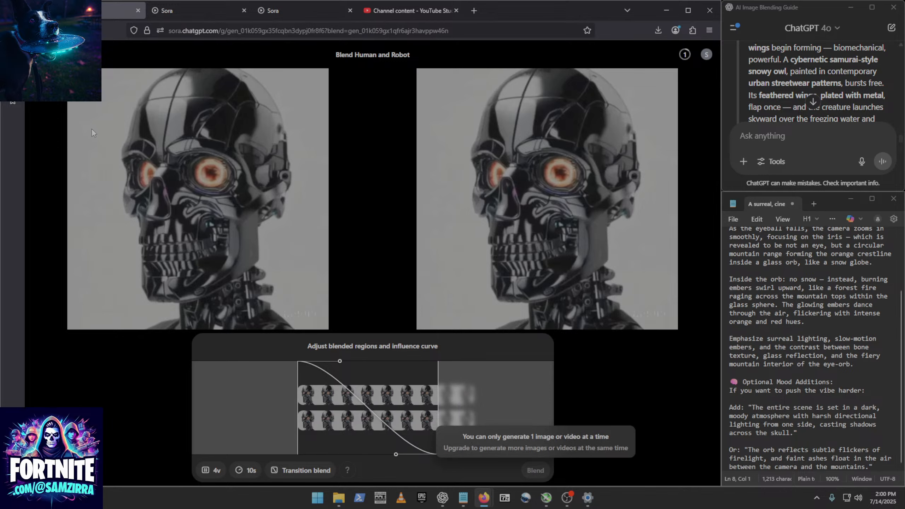
click(39, 55)
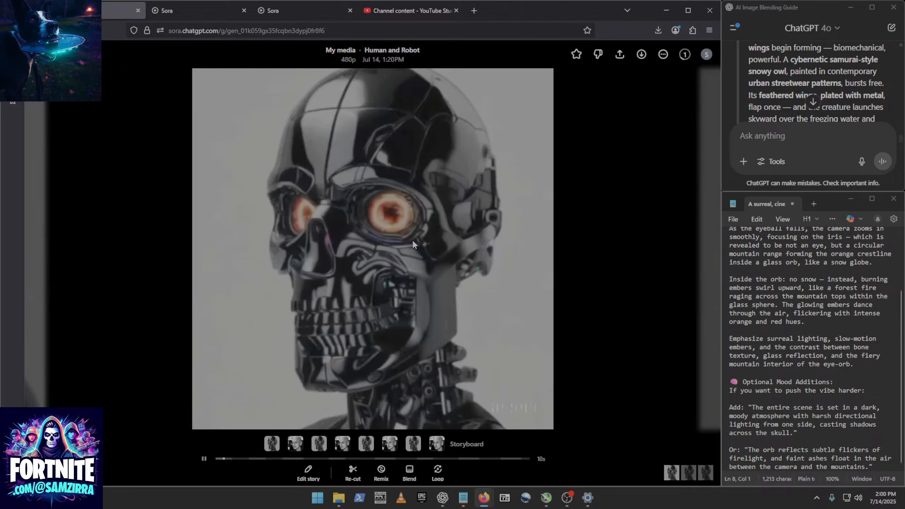
click(39, 54)
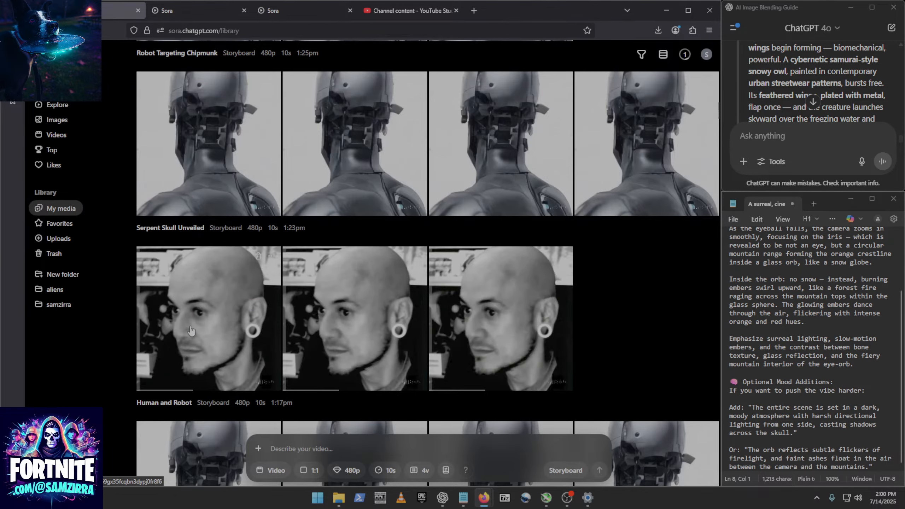
Open the fourth Android Transformation Unleashed variation from the 12:58pm set.
scroll(174, 330, down, 5)
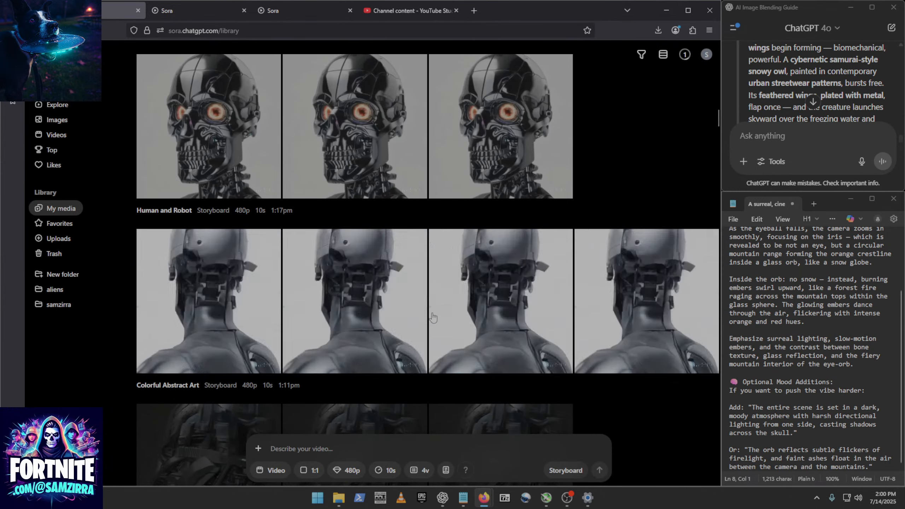
scroll(521, 328, down, 4)
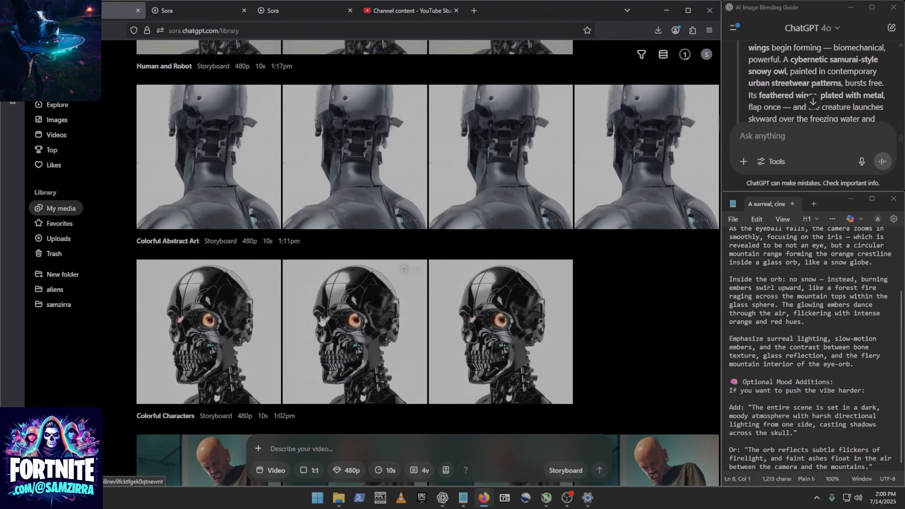
scroll(253, 313, down, 5)
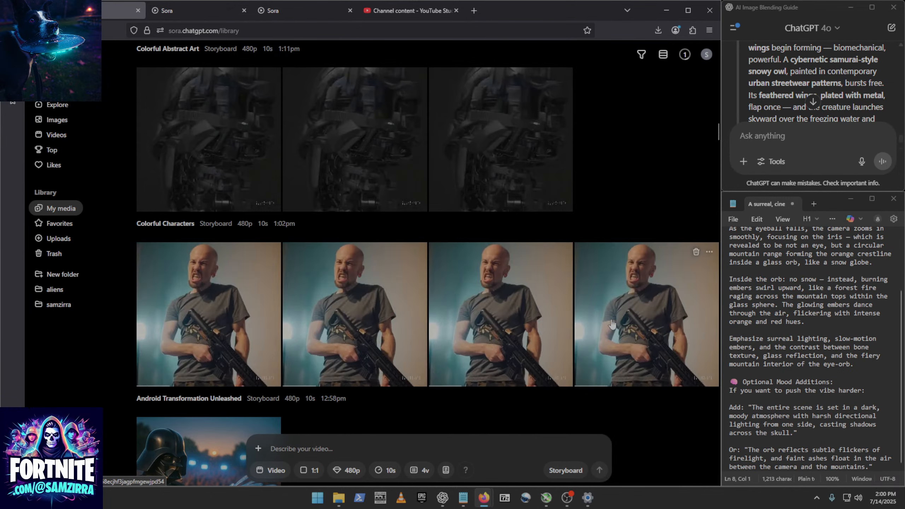
click(632, 325)
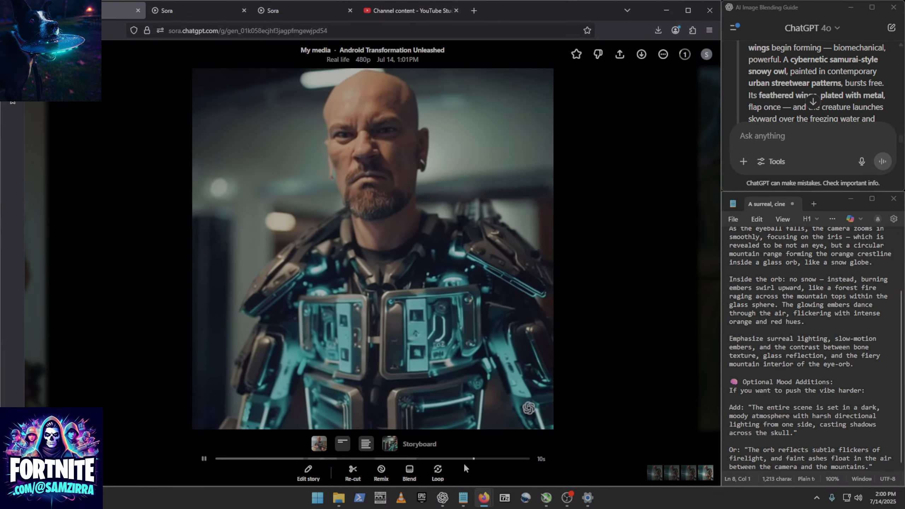
Re-cut the clip to the range 00.00 - 04.00 and add an empty second scene at 04.08.
click(365, 470)
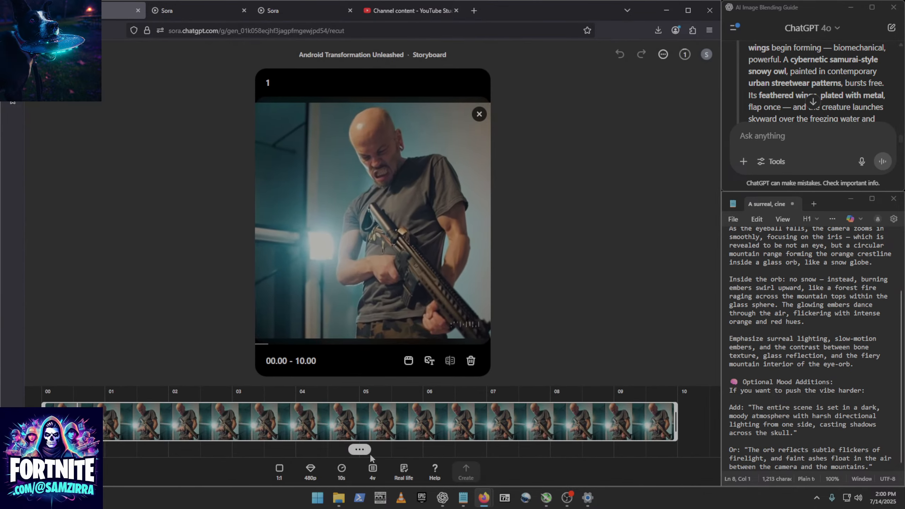
drag(675, 423, 286, 428)
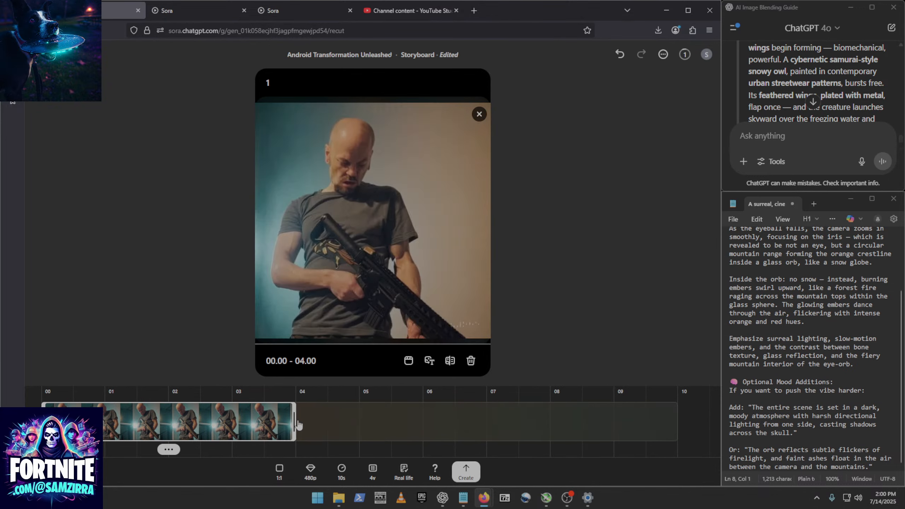
click(324, 424)
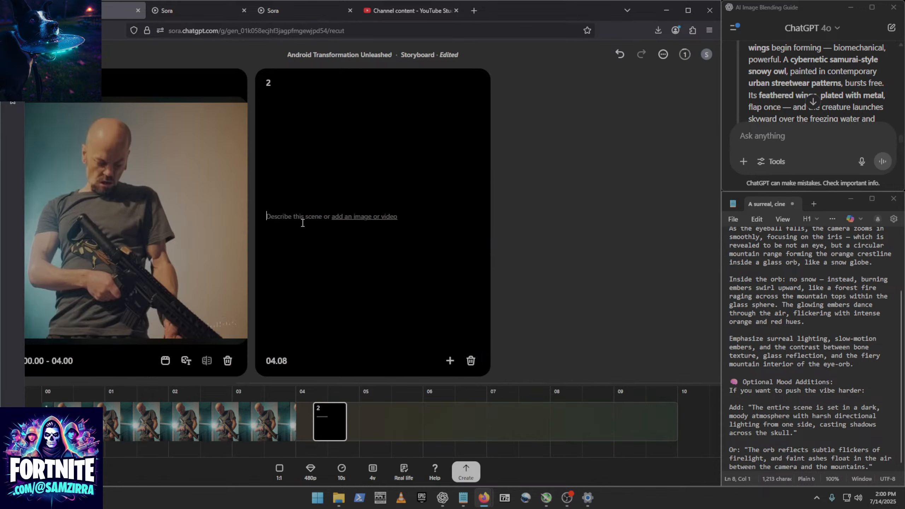